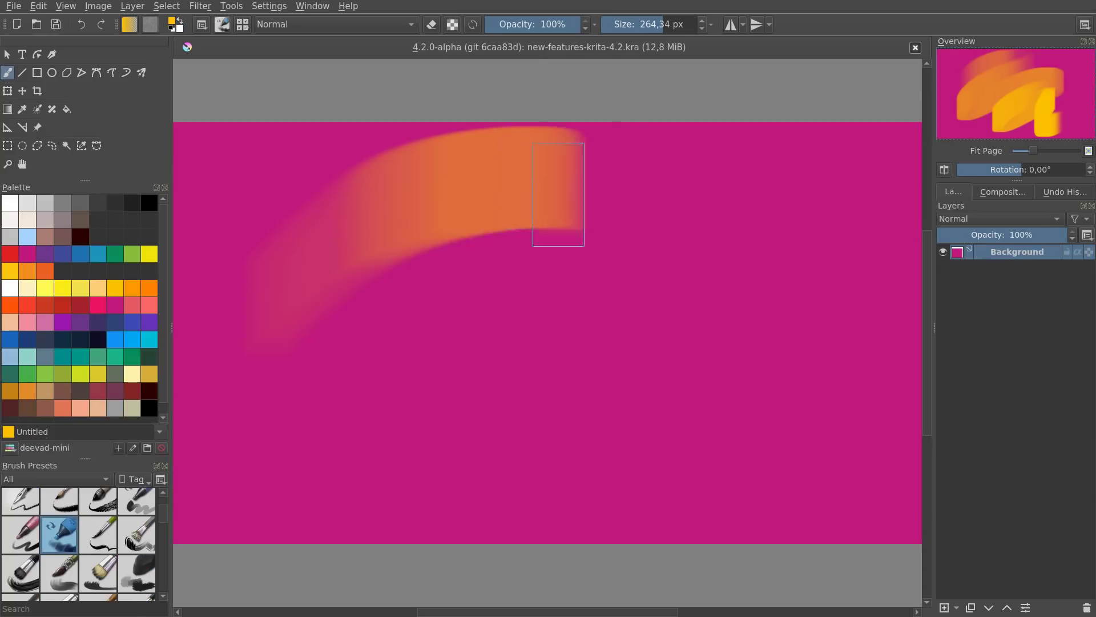
{"action": "mouse_move", "coordinate": [280, 382]}
{"action": "left_mouse_down"}
{"action": "mouse_move", "coordinate": [374, 426]}
{"action": "mouse_move", "coordinate": [674, 462]}
{"action": "left_mouse_up"}
{"action": "key", "text": "ctrl+z"}
{"action": "key", "text": "ctrl+z"}
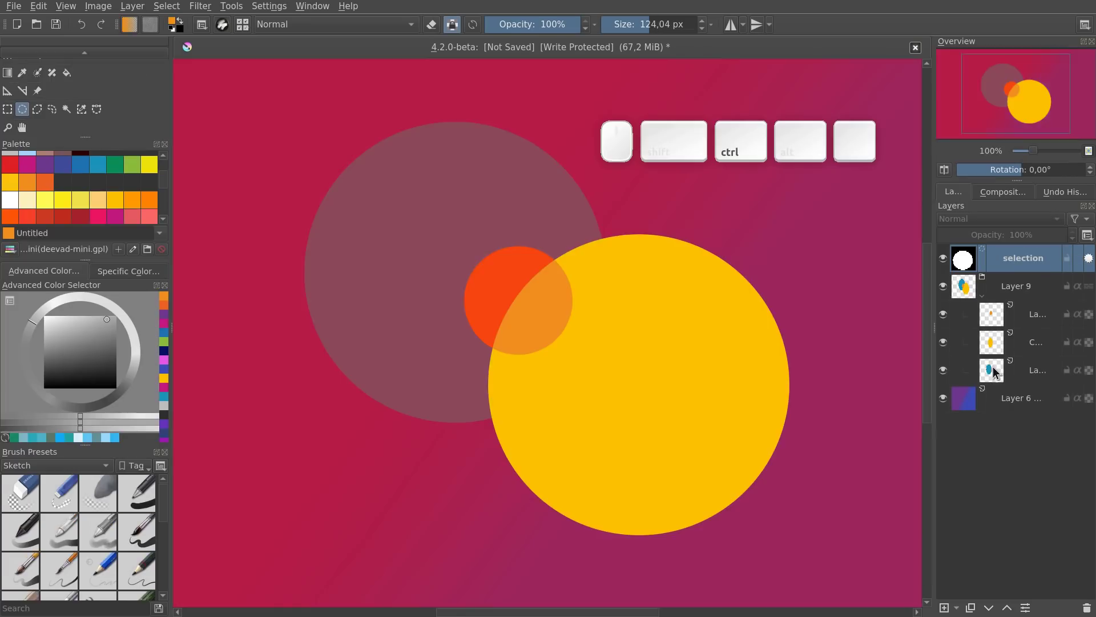
Select the small circle layer's opaque area in Layer 9 and add the yellow circle layer's area to the selection
{"action": "left_click", "coordinate": [1000, 370], "text": "ctrl"}
{"action": "left_click", "coordinate": [1000, 365], "text": "ctrl"}
{"action": "left_click", "coordinate": [1000, 323], "text": "ctrl"}
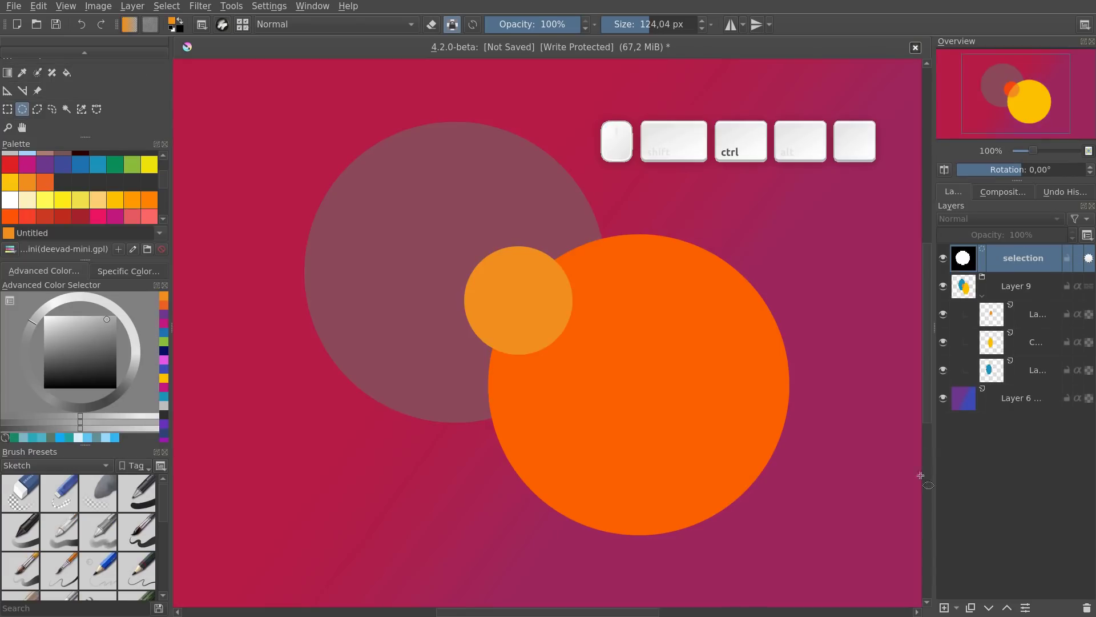
{"action": "left_click", "coordinate": [992, 344], "text": "ctrl+shift"}
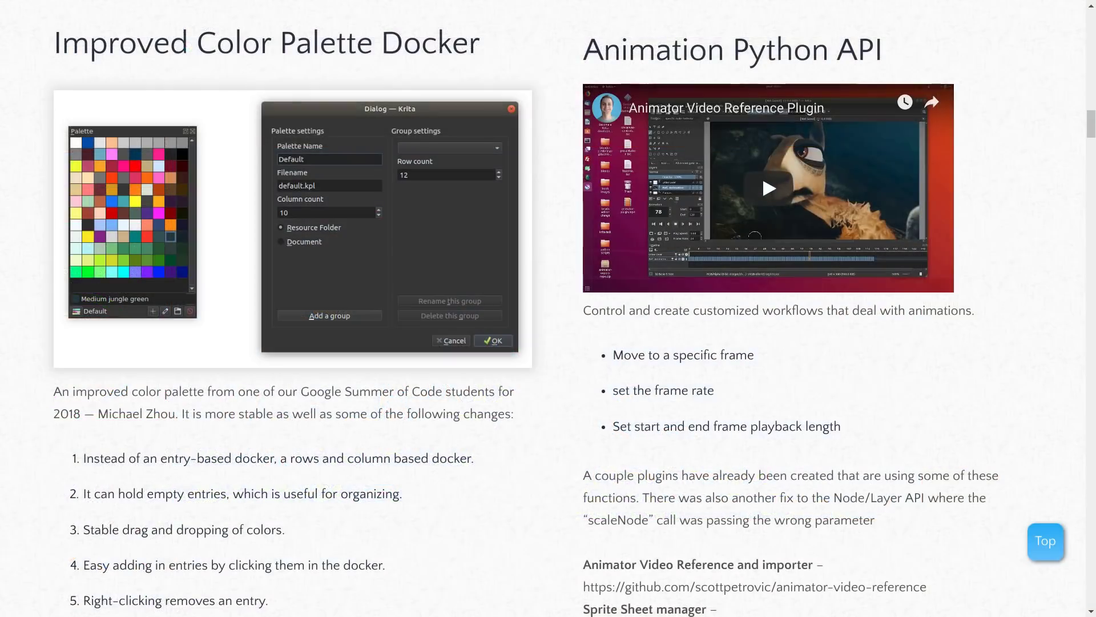
{"action": "scroll", "coordinate": [548, 308], "scroll_direction": "down", "scroll_amount": 15}
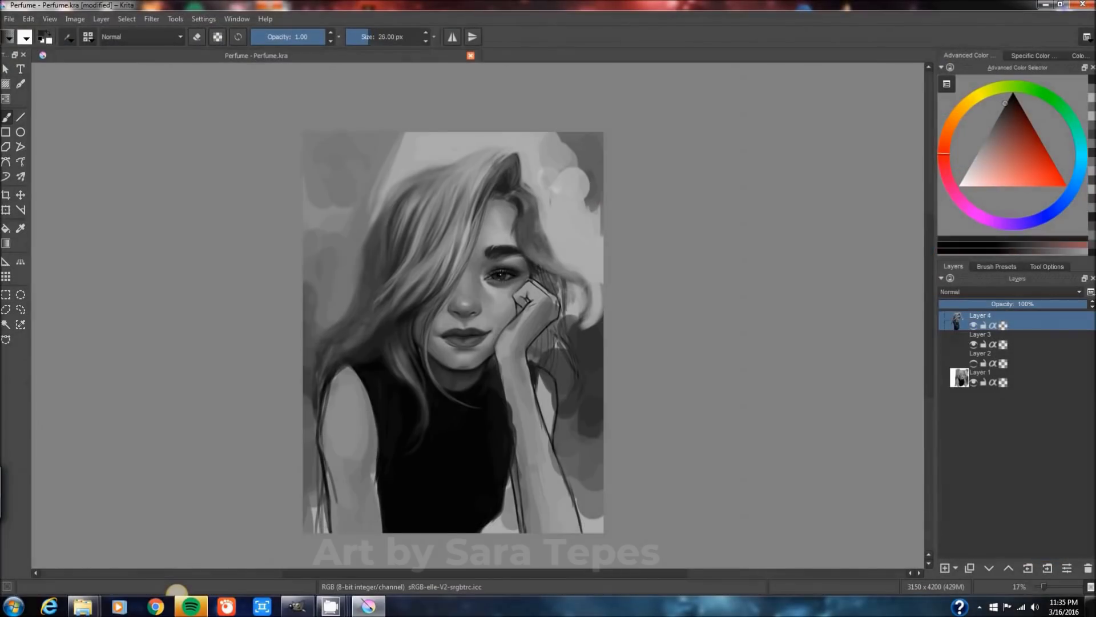
Paint a stroke over the hair beside the portrait's raised hand on Layer 4
{"action": "left_click_drag", "start_coordinate": [571, 280], "coordinate": [583, 317]}
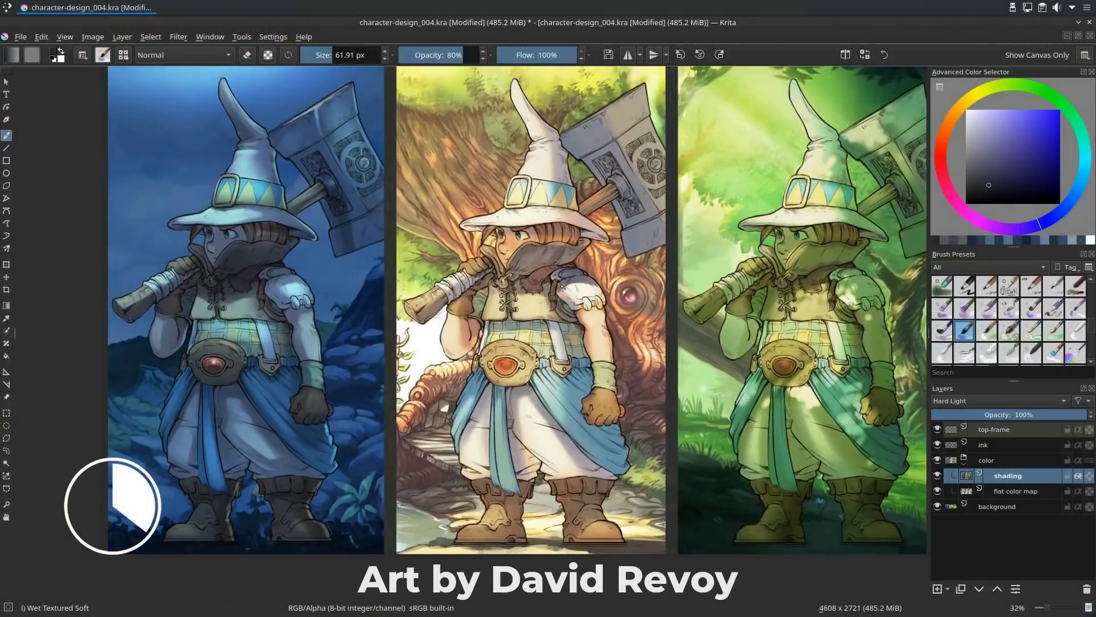
Shade the middle character's vest, hat brim and hammer handle on the shading layer, changing the brush size to 32.47 px
{"action": "left_click_drag", "start_coordinate": [552, 291], "coordinate": [569, 269]}
{"action": "mouse_move", "coordinate": [593, 229]}
{"action": "left_mouse_down"}
{"action": "mouse_move", "coordinate": [604, 236]}
{"action": "mouse_move", "coordinate": [526, 230]}
{"action": "mouse_move", "coordinate": [580, 213]}
{"action": "left_mouse_up"}
{"action": "key", "text": "bracketright"}
{"action": "left_click_drag", "start_coordinate": [460, 290], "coordinate": [416, 318]}
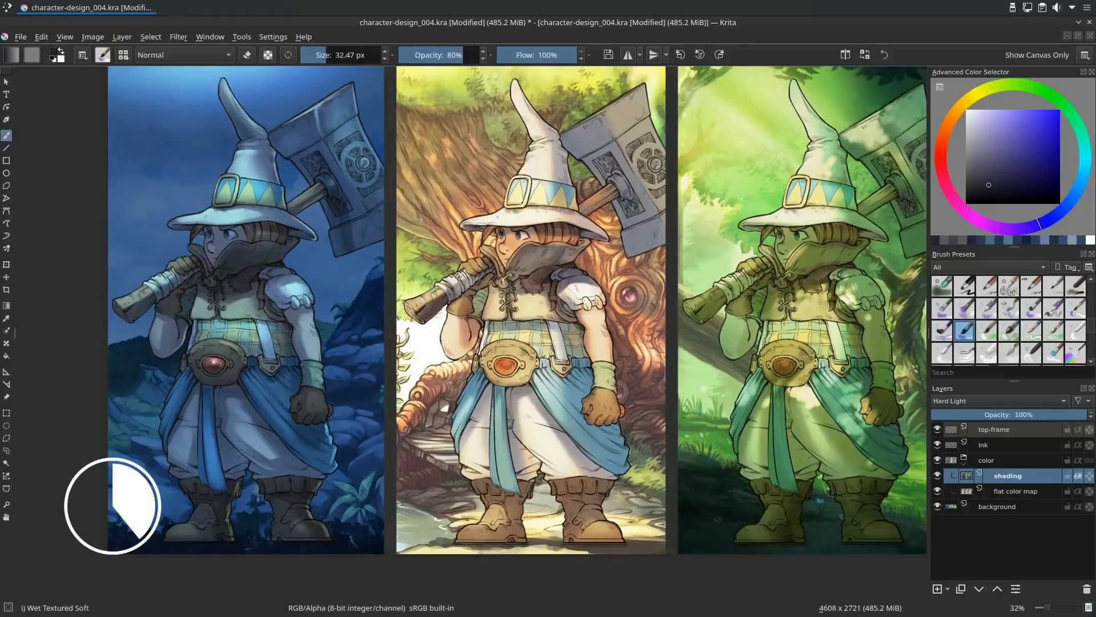
Sample colours around the middle character's wrist cuff and glove, and paint shading over the gloved hand
{"action": "scroll", "coordinate": [594, 295], "scroll_direction": "up", "scroll_amount": 3}
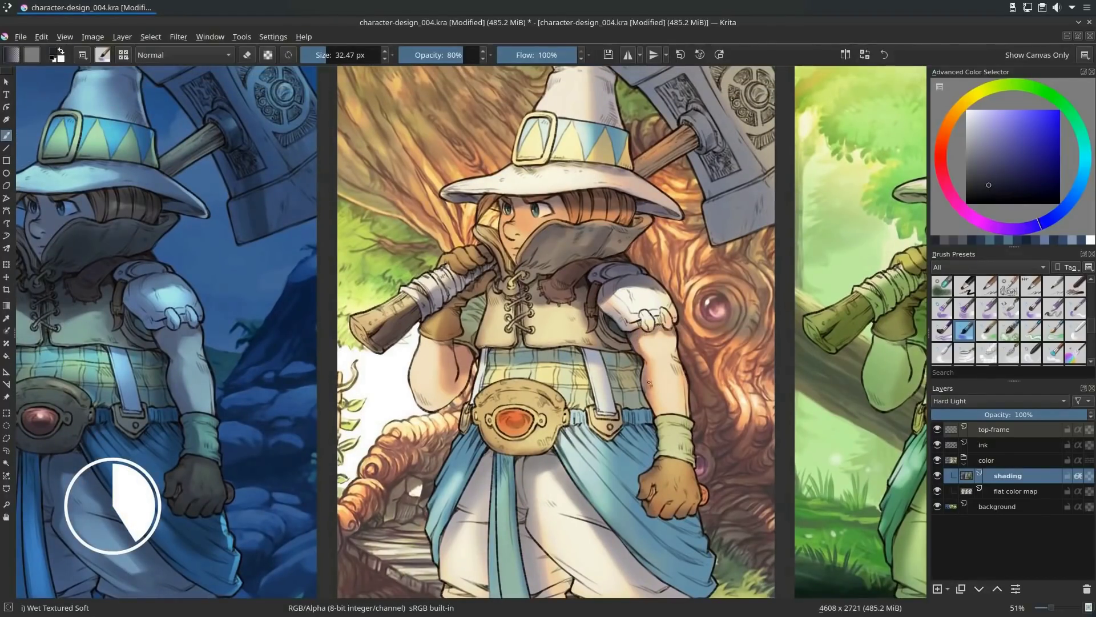
{"action": "left_click", "coordinate": [664, 437], "text": "ctrl"}
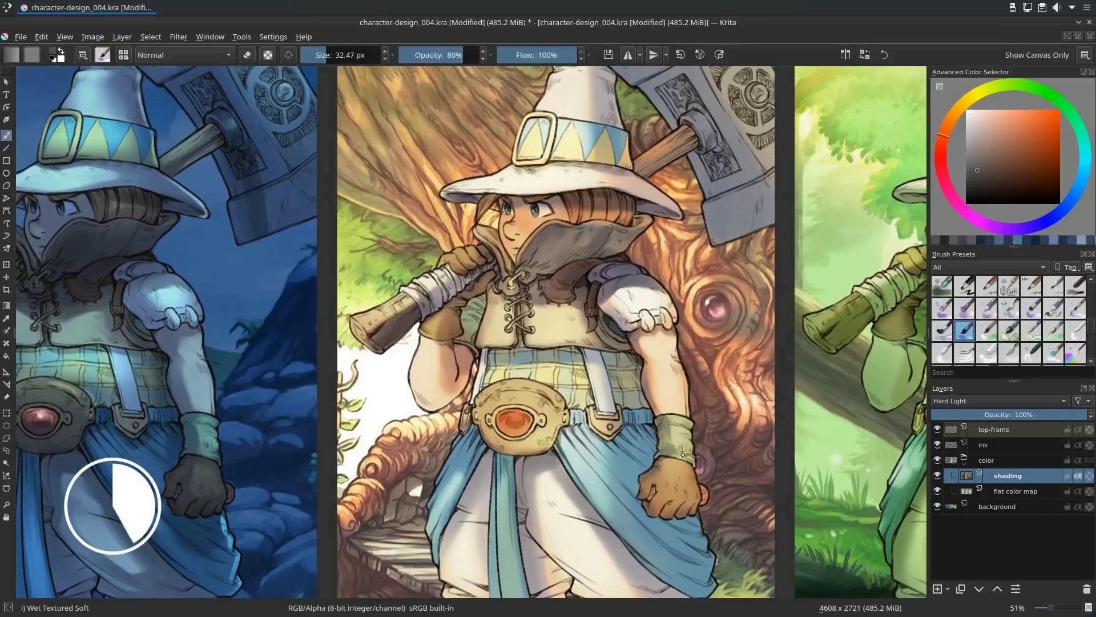
{"action": "left_click", "coordinate": [684, 430], "text": "ctrl"}
{"action": "left_click", "coordinate": [669, 470], "text": "ctrl"}
{"action": "mouse_move", "coordinate": [676, 470]}
{"action": "left_mouse_down"}
{"action": "mouse_move", "coordinate": [655, 504]}
{"action": "mouse_move", "coordinate": [680, 498]}
{"action": "mouse_move", "coordinate": [673, 512]}
{"action": "mouse_move", "coordinate": [703, 503]}
{"action": "left_mouse_up"}
Sample a colour near the middle character's shirt and paint shading from the shirt down over the blue cloth
{"action": "left_click", "coordinate": [622, 342], "text": "ctrl"}
{"action": "mouse_move", "coordinate": [604, 346]}
{"action": "left_mouse_down"}
{"action": "mouse_move", "coordinate": [649, 409]}
{"action": "mouse_move", "coordinate": [632, 424]}
{"action": "mouse_move", "coordinate": [644, 451]}
{"action": "mouse_move", "coordinate": [638, 490]}
{"action": "left_mouse_up"}
{"action": "mouse_move", "coordinate": [638, 507]}
{"action": "left_mouse_down"}
{"action": "mouse_move", "coordinate": [663, 528]}
{"action": "mouse_move", "coordinate": [688, 522]}
{"action": "mouse_move", "coordinate": [679, 552]}
{"action": "mouse_move", "coordinate": [643, 526]}
{"action": "mouse_move", "coordinate": [684, 567]}
{"action": "mouse_move", "coordinate": [700, 546]}
{"action": "mouse_move", "coordinate": [658, 525]}
{"action": "mouse_move", "coordinate": [647, 535]}
{"action": "mouse_move", "coordinate": [694, 556]}
{"action": "left_mouse_up"}
{"action": "left_click_drag", "start_coordinate": [694, 557], "coordinate": [691, 563]}
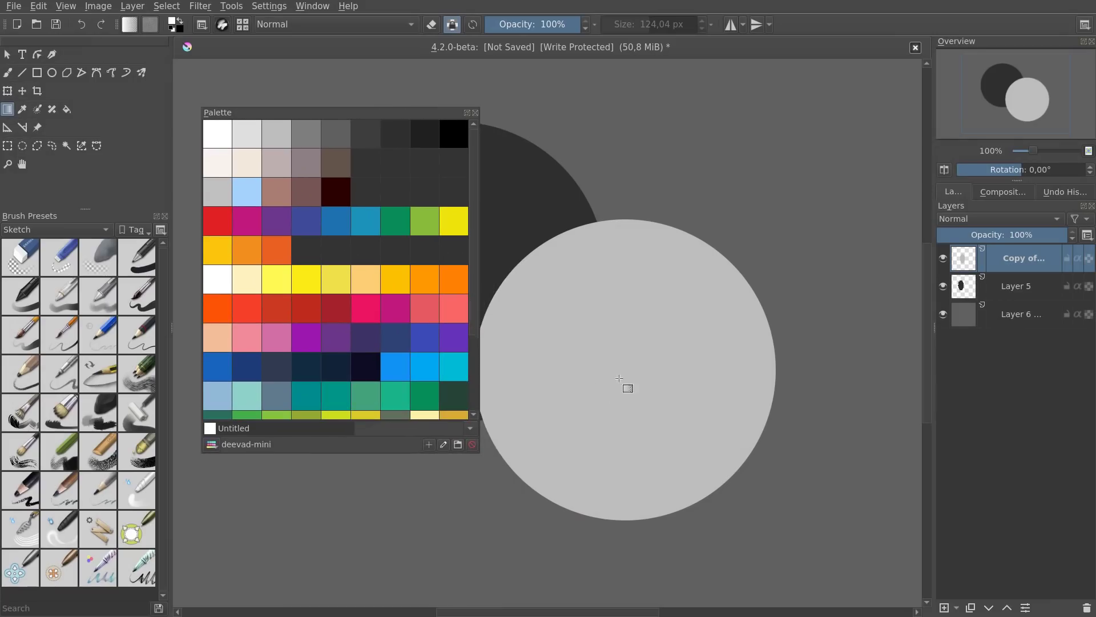
Fill the light grey circle with the purple palette swatch and pick the blue swatch as the foreground colour
{"action": "left_click_drag", "start_coordinate": [619, 378], "coordinate": [751, 323]}
{"action": "scroll", "coordinate": [742, 340], "scroll_direction": "down", "scroll_amount": 2}
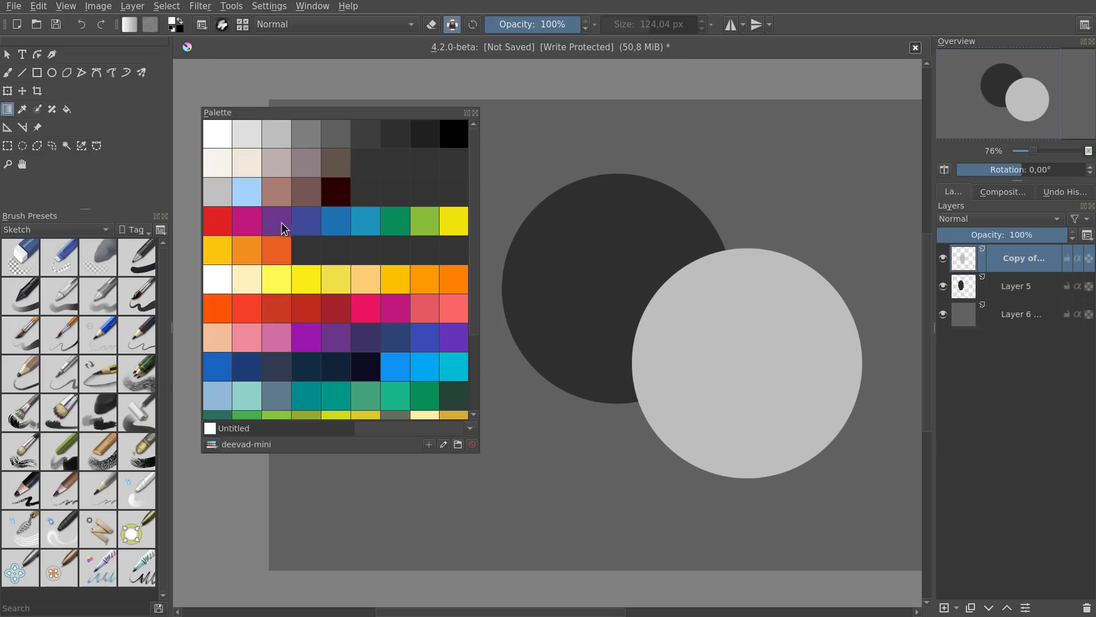
{"action": "left_click", "coordinate": [247, 251]}
{"action": "left_click", "coordinate": [276, 221]}
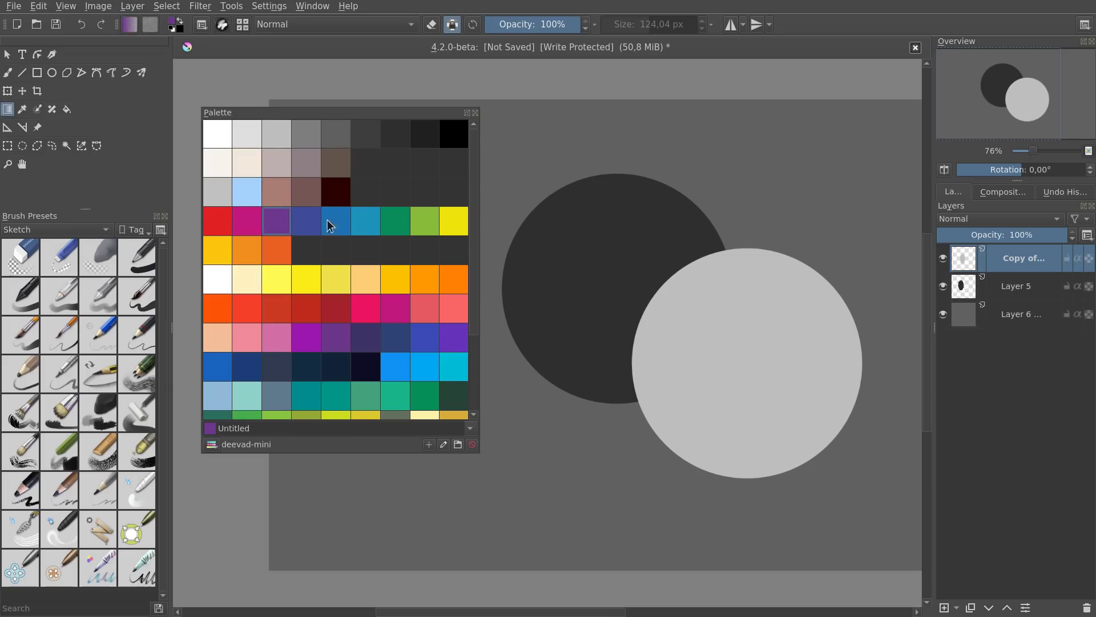
{"action": "left_click", "coordinate": [678, 296]}
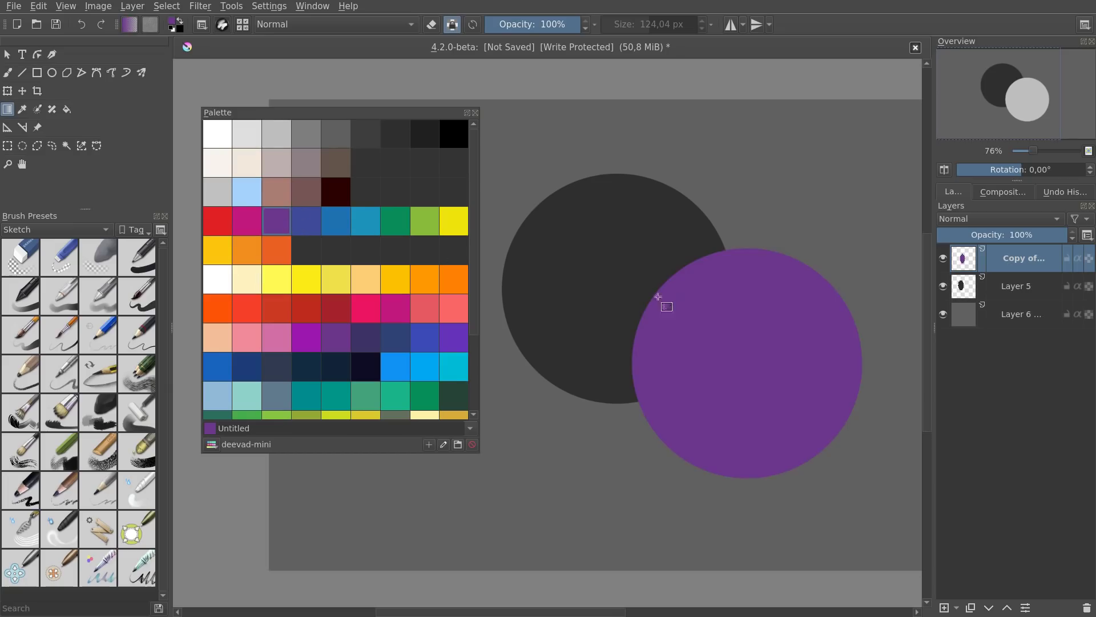
{"action": "mouse_move", "coordinate": [281, 228]}
{"action": "left_mouse_down"}
{"action": "mouse_move", "coordinate": [396, 194]}
{"action": "mouse_move", "coordinate": [274, 234]}
{"action": "mouse_move", "coordinate": [278, 224]}
{"action": "left_mouse_up"}
{"action": "mouse_move", "coordinate": [346, 219]}
{"action": "left_mouse_down"}
{"action": "mouse_move", "coordinate": [359, 255]}
{"action": "mouse_move", "coordinate": [406, 254]}
{"action": "mouse_move", "coordinate": [340, 222]}
{"action": "left_mouse_up"}
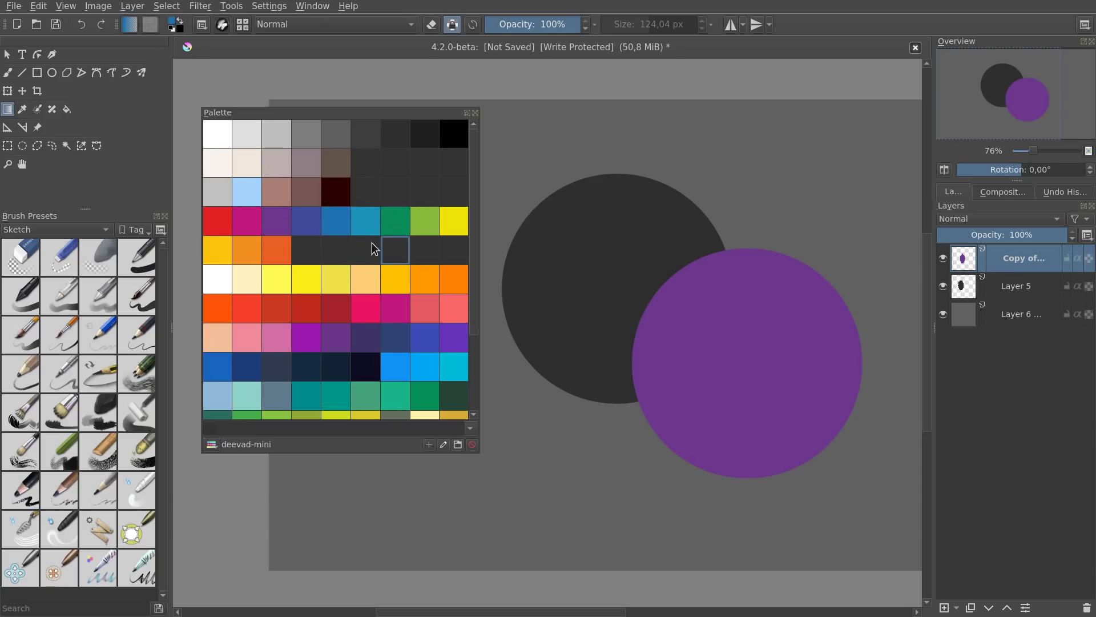
Add a group named Favourite with 2 rows to the deevad-mini palette
{"action": "left_click", "coordinate": [458, 445]}
{"action": "key", "text": "Escape"}
{"action": "left_click", "coordinate": [458, 446]}
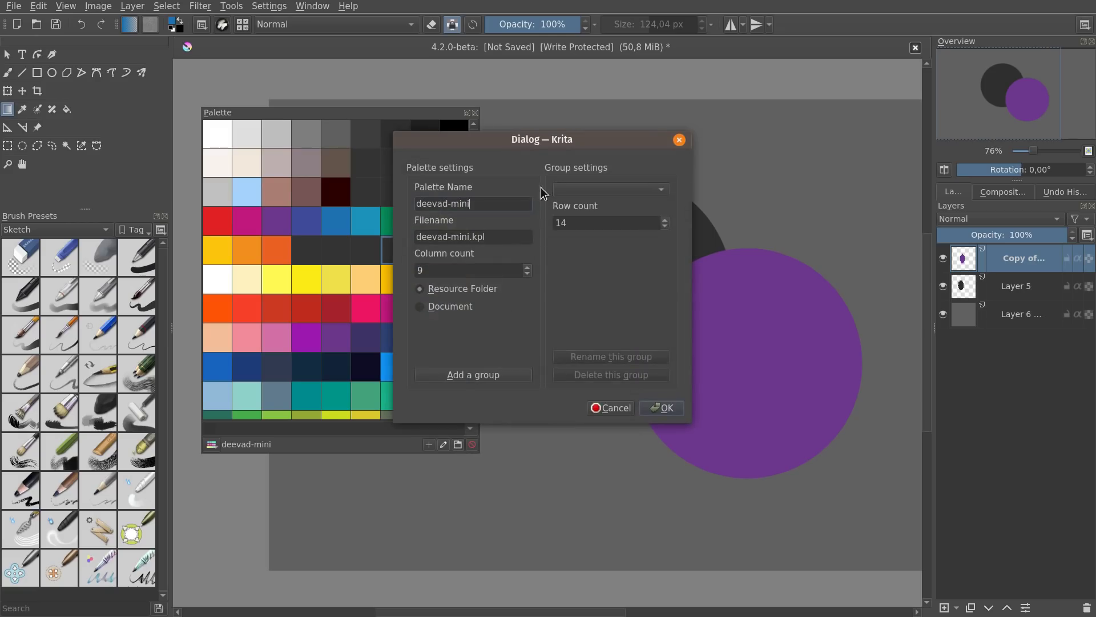
{"action": "left_click", "coordinate": [443, 375]}
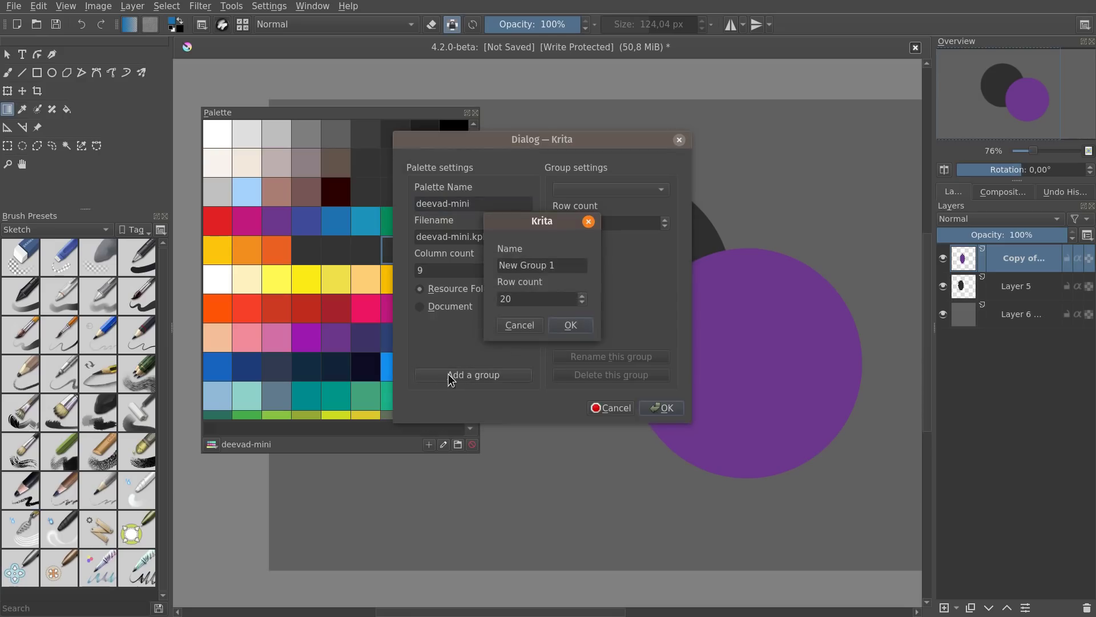
{"action": "left_click_drag", "start_coordinate": [565, 264], "coordinate": [463, 268]}
{"action": "type", "text": "Fa"}
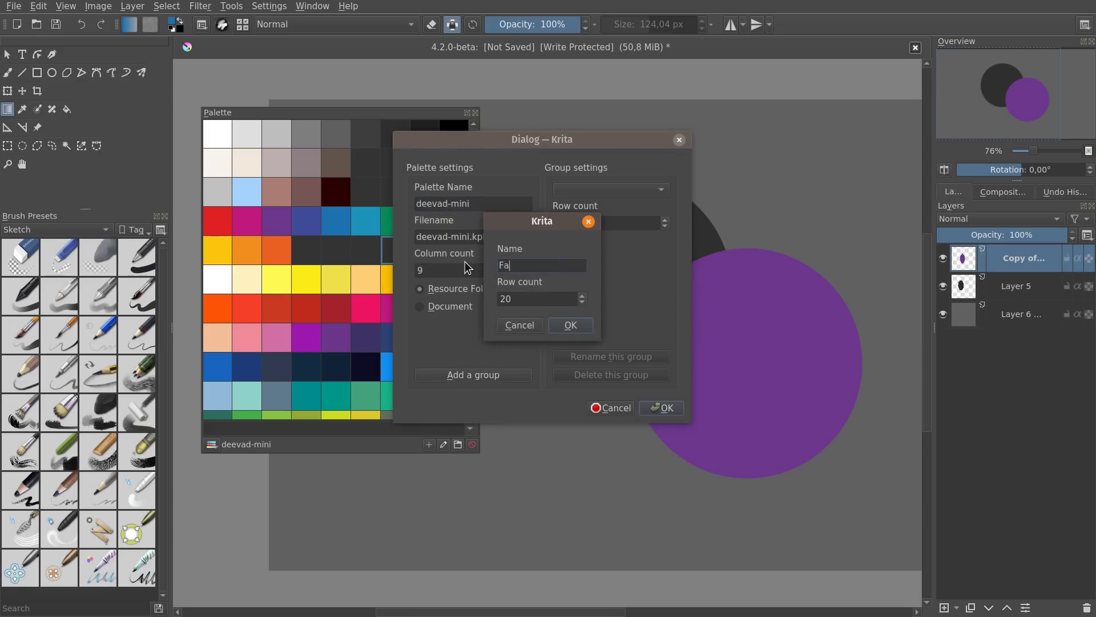
{"action": "type", "text": "vourite"}
{"action": "key", "text": "Tab"}
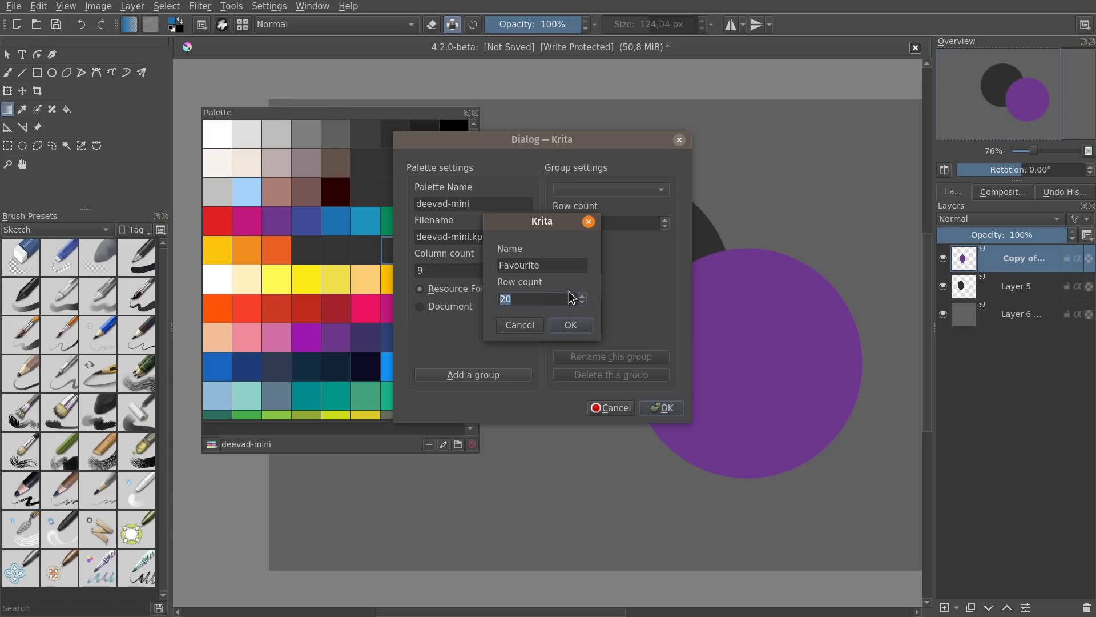
{"action": "left_click", "coordinate": [574, 329]}
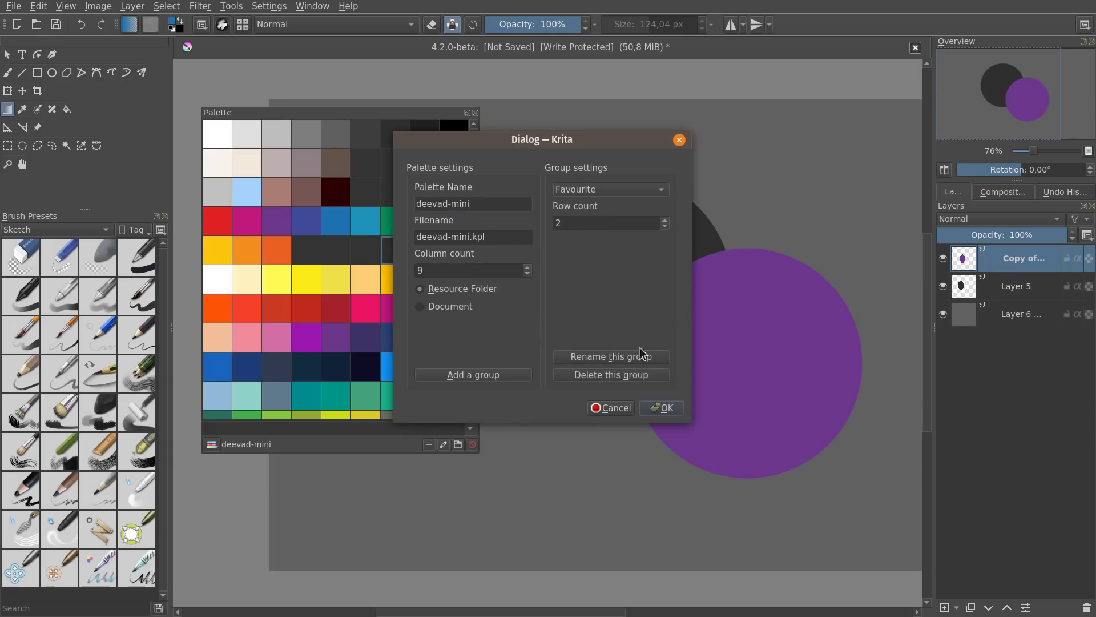
{"action": "left_click", "coordinate": [661, 407]}
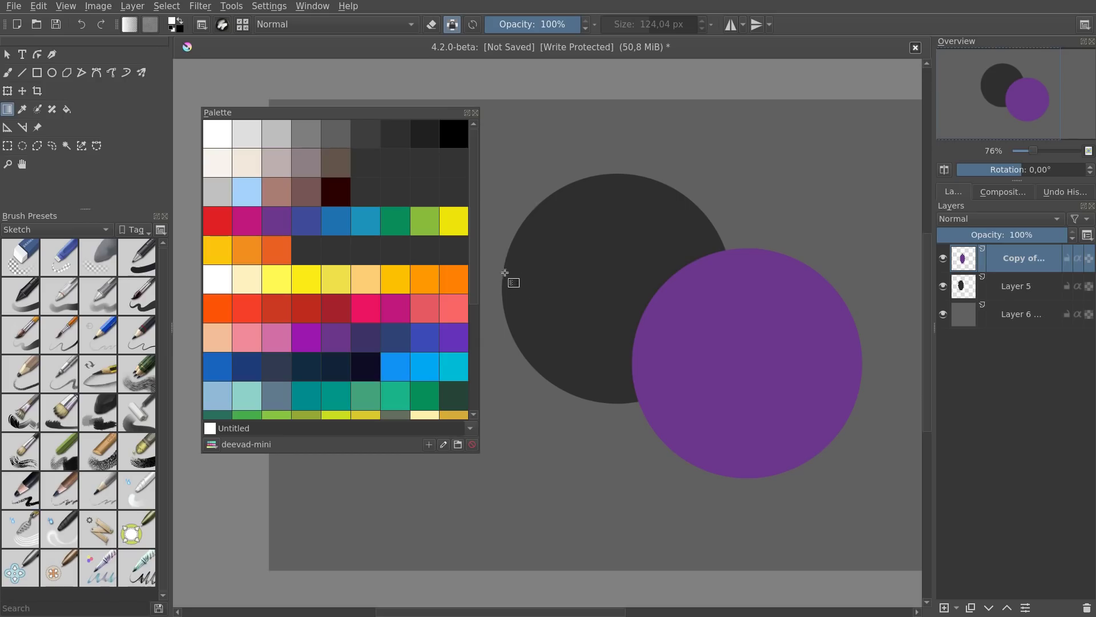
Place the magenta and bright purple swatches in the first two slots of the palette's Favourite group
{"action": "left_click_drag", "start_coordinate": [474, 205], "coordinate": [462, 316]}
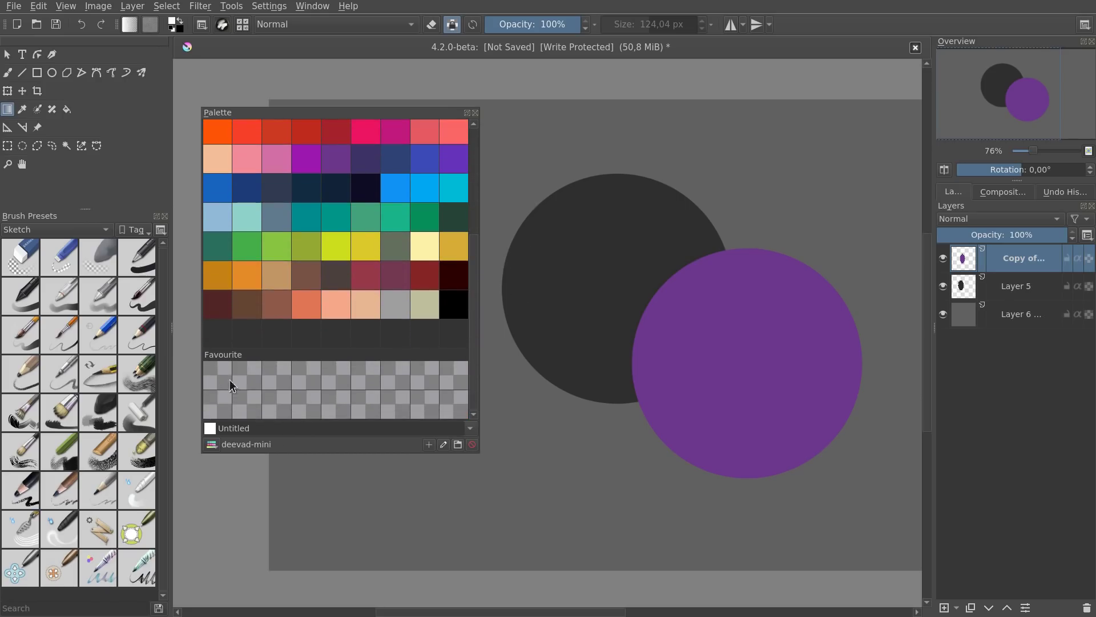
{"action": "left_click_drag", "start_coordinate": [400, 136], "coordinate": [220, 382]}
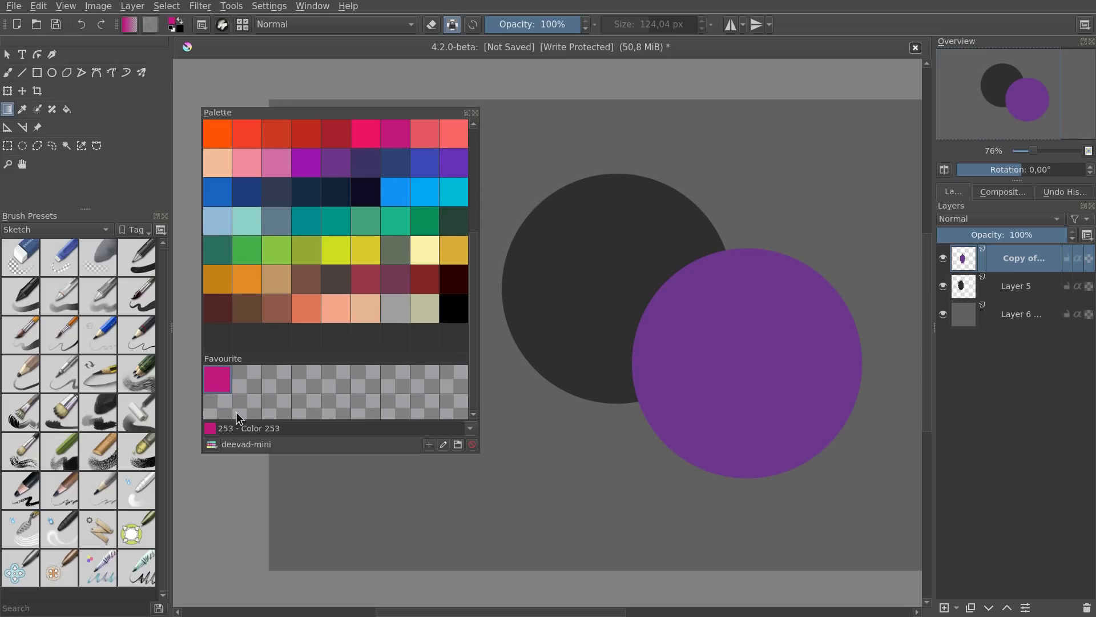
{"action": "left_click_drag", "start_coordinate": [304, 165], "coordinate": [251, 382]}
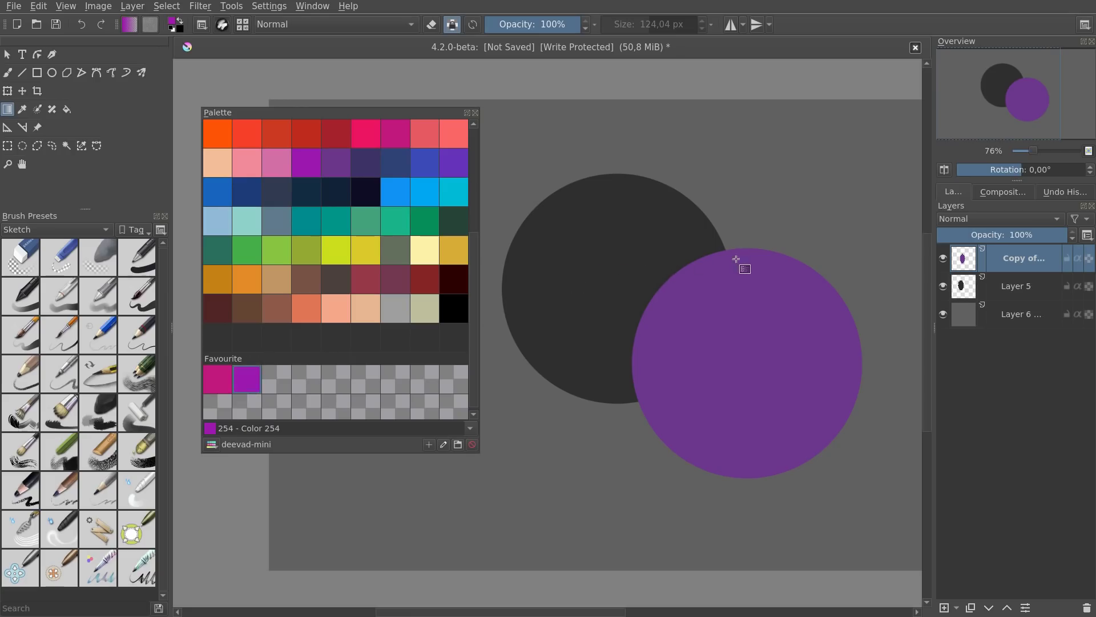
Add white to the third slot of the palette's Favourite group
{"action": "key", "text": "shift+i"}
{"action": "left_click_drag", "start_coordinate": [748, 254], "coordinate": [765, 241]}
{"action": "left_click", "coordinate": [772, 327]}
{"action": "left_click_drag", "start_coordinate": [772, 327], "coordinate": [799, 309]}
{"action": "left_click", "coordinate": [408, 386]}
{"action": "left_click", "coordinate": [275, 377]}
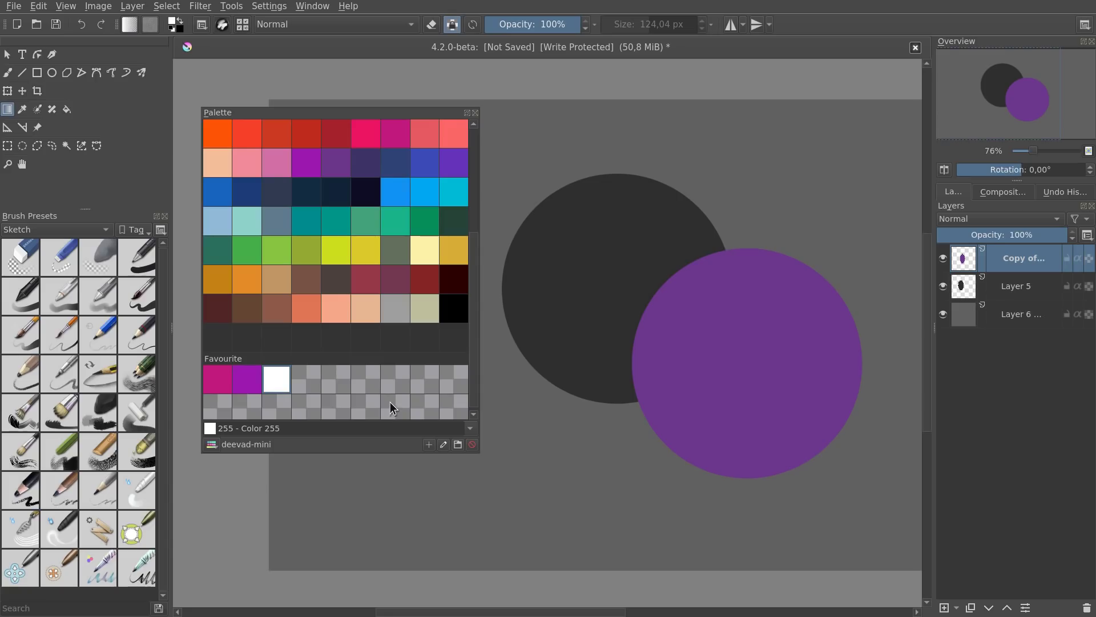
{"action": "left_click", "coordinate": [243, 337]}
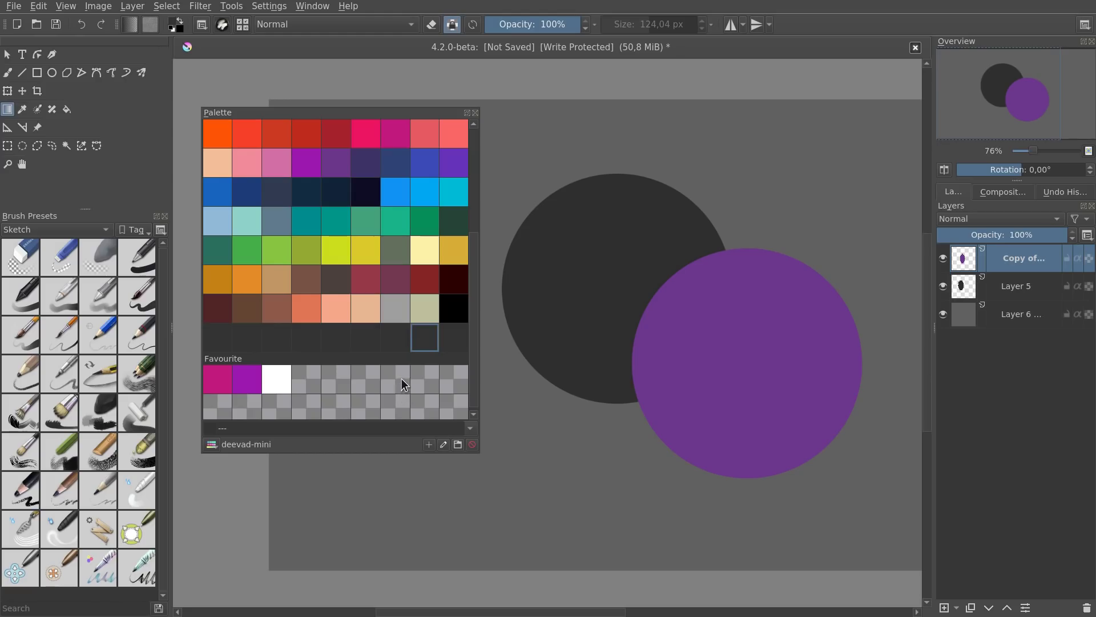
{"action": "scroll", "coordinate": [478, 297], "scroll_direction": "up", "scroll_amount": 3}
{"action": "scroll", "coordinate": [477, 284], "scroll_direction": "up", "scroll_amount": 3}
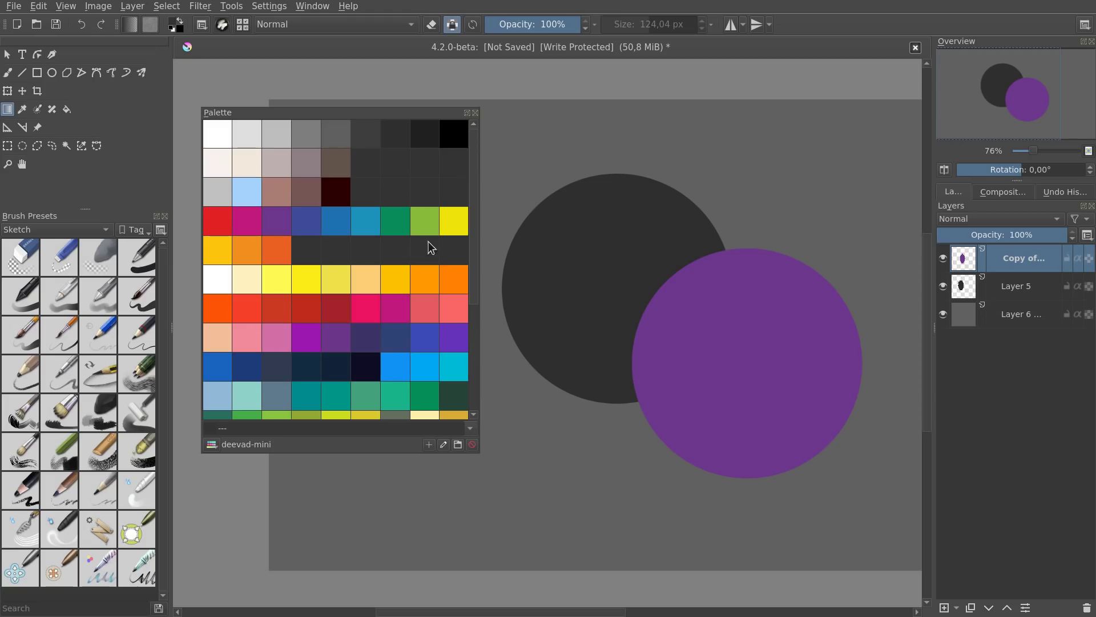
{"action": "scroll", "coordinate": [471, 207], "scroll_direction": "down", "scroll_amount": 6}
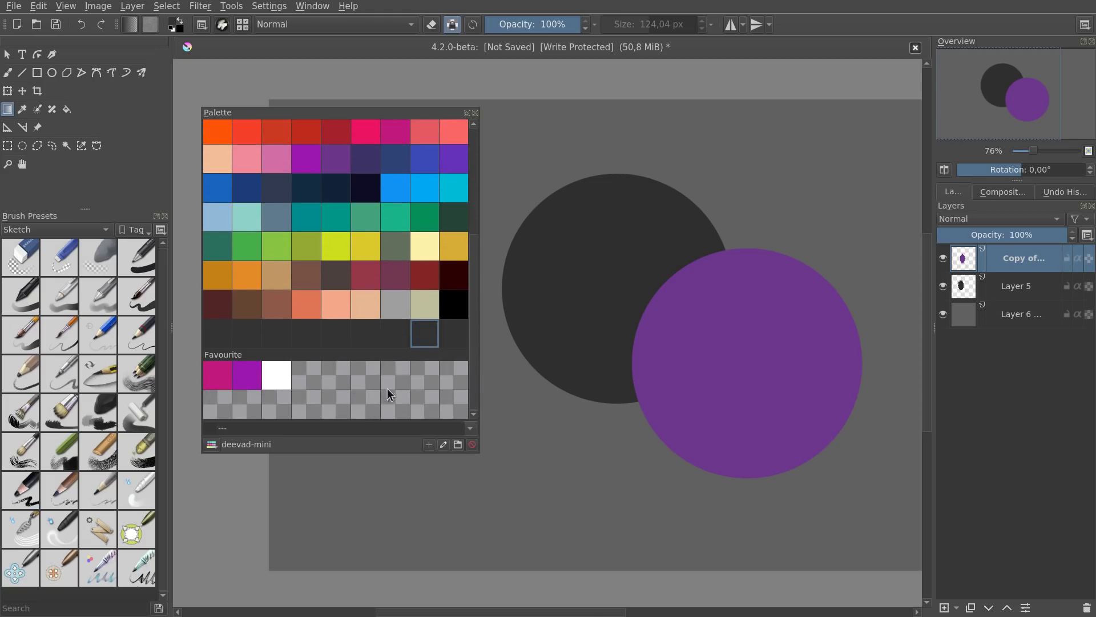
{"action": "scroll", "coordinate": [474, 296], "scroll_direction": "up", "scroll_amount": 6}
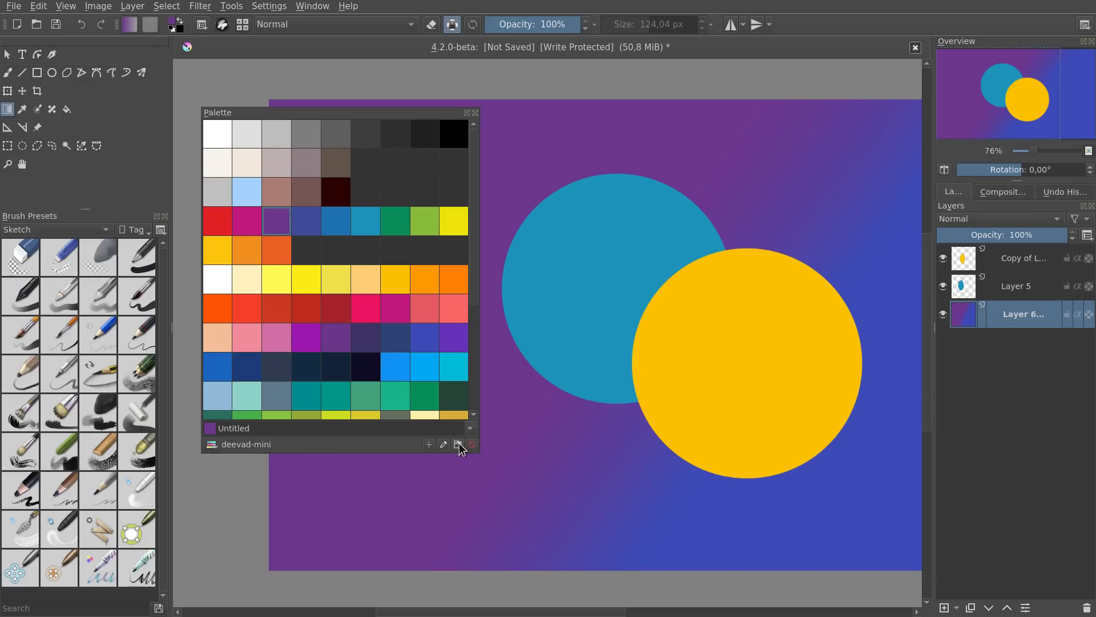
Set the column count of the deevad-mini palette to 7
{"action": "left_click", "coordinate": [458, 446]}
{"action": "left_click", "coordinate": [458, 445]}
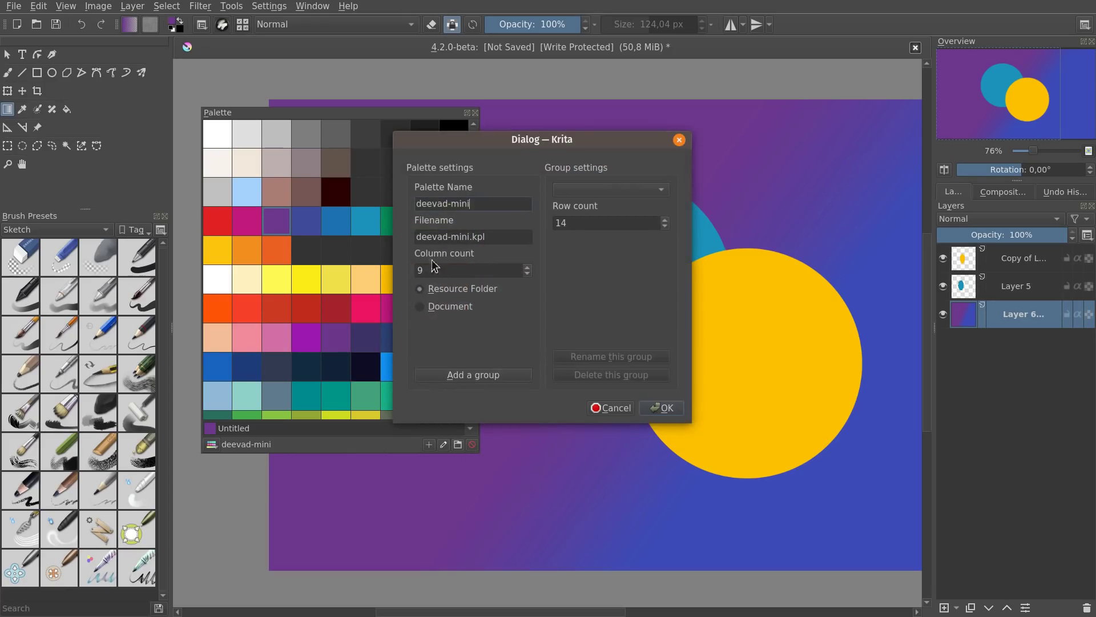
{"action": "key", "text": "Tab"}
{"action": "key", "text": "shift+Tab"}
{"action": "type", "text": "7"}
{"action": "left_click", "coordinate": [662, 408]}
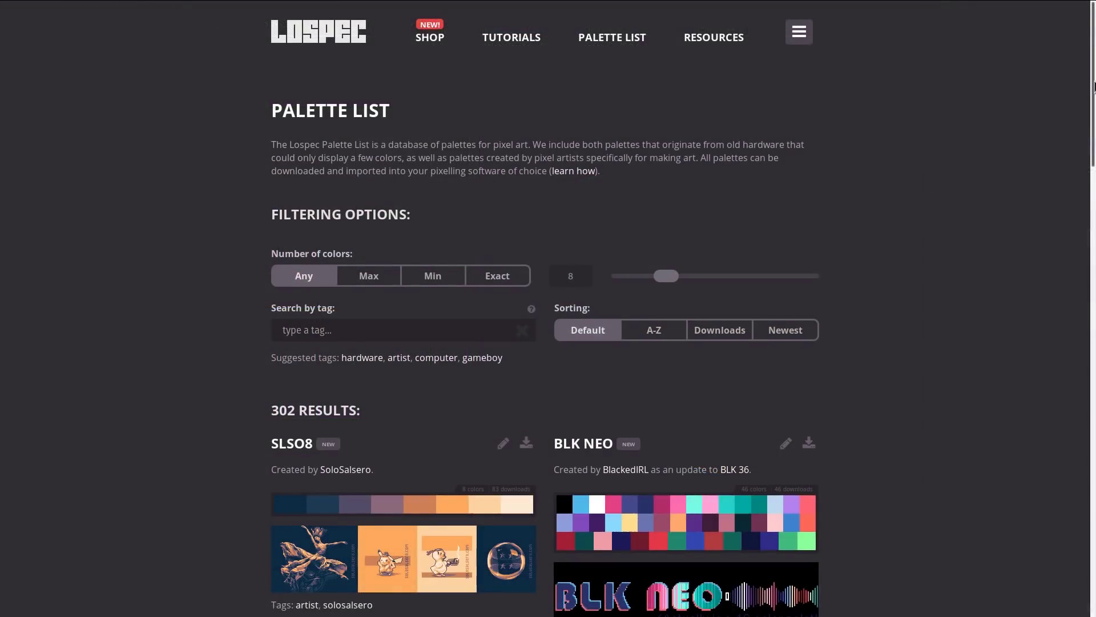
Browse Lospec's palette list in the web browser and open the JUICE 56 palette page
{"action": "scroll", "coordinate": [1016, 172], "scroll_direction": "down", "scroll_amount": 9}
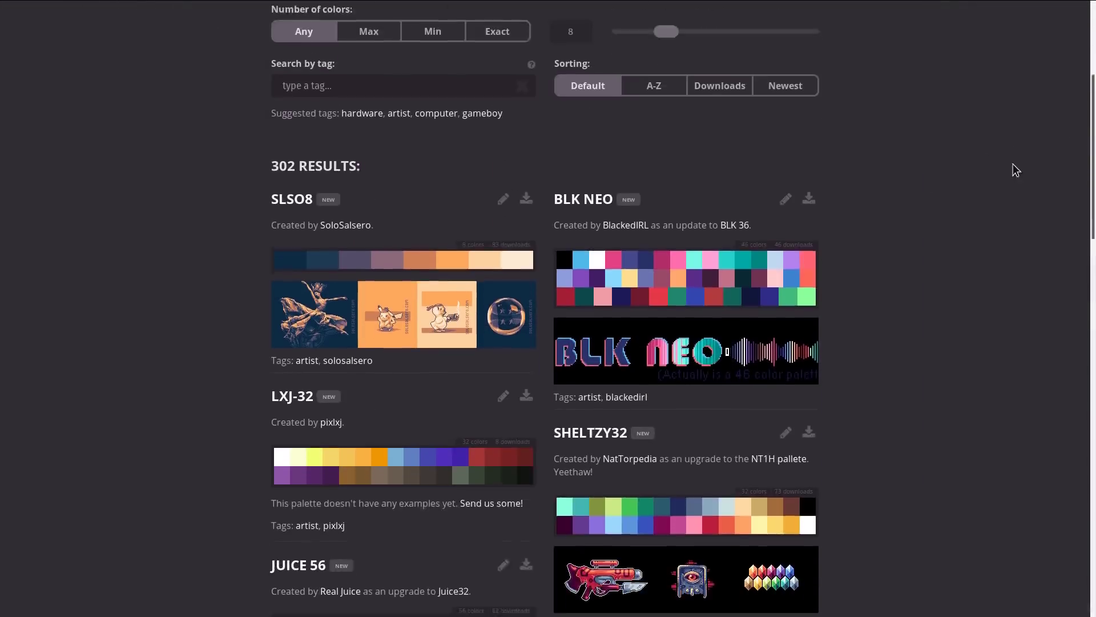
{"action": "scroll", "coordinate": [937, 257], "scroll_direction": "down", "scroll_amount": 1}
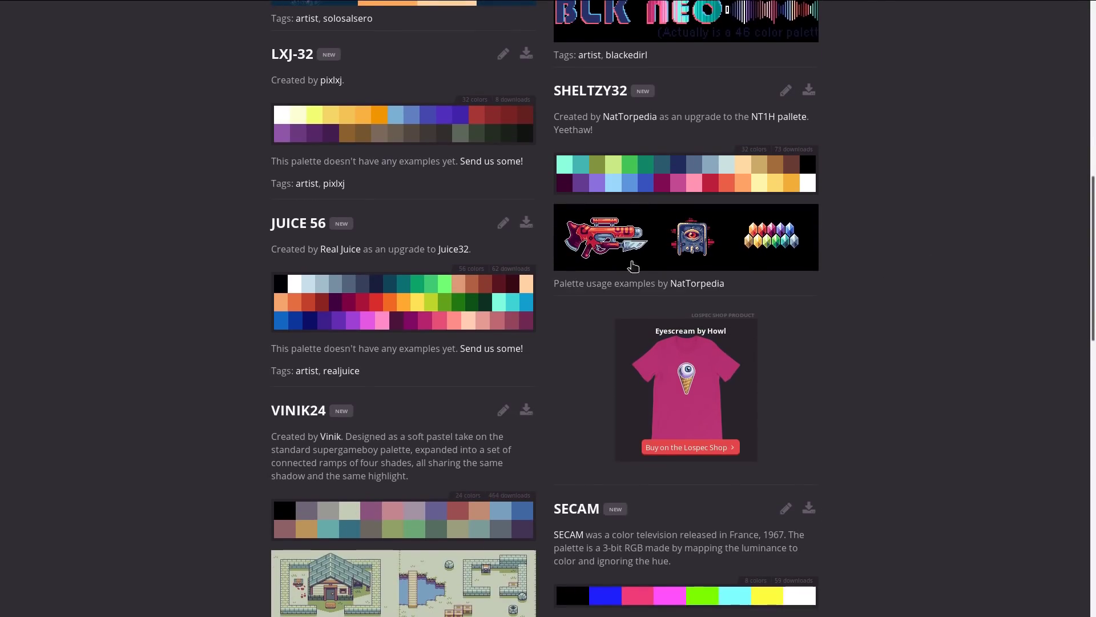
{"action": "left_click", "coordinate": [302, 225]}
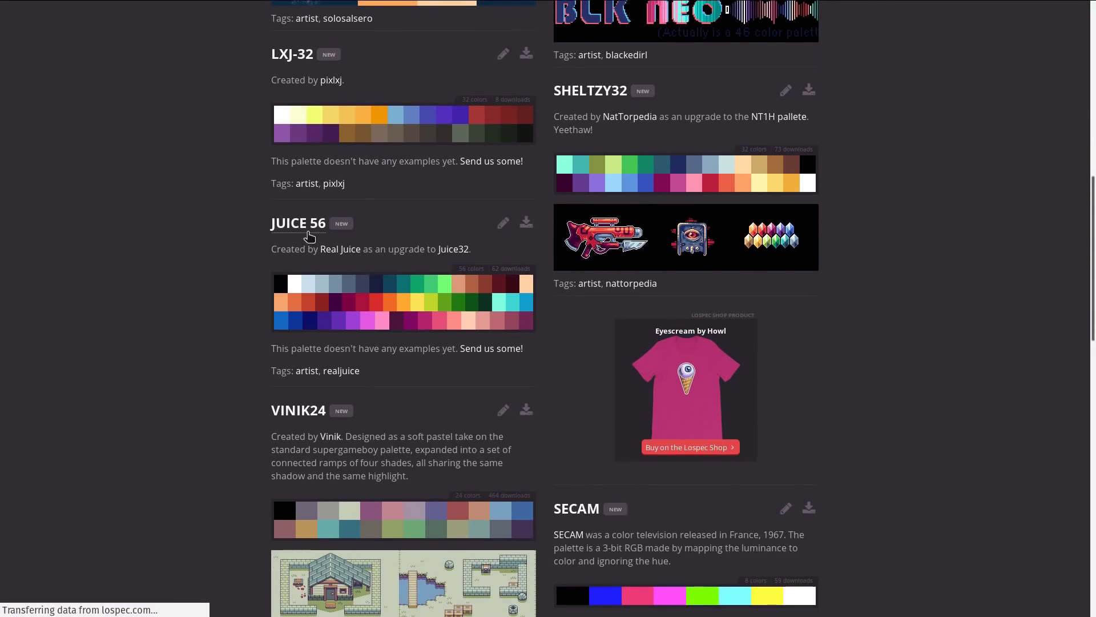
Download the JUICE 56 palette file from its Lospec page and save it
{"action": "scroll", "coordinate": [1035, 259], "scroll_direction": "down", "scroll_amount": 4}
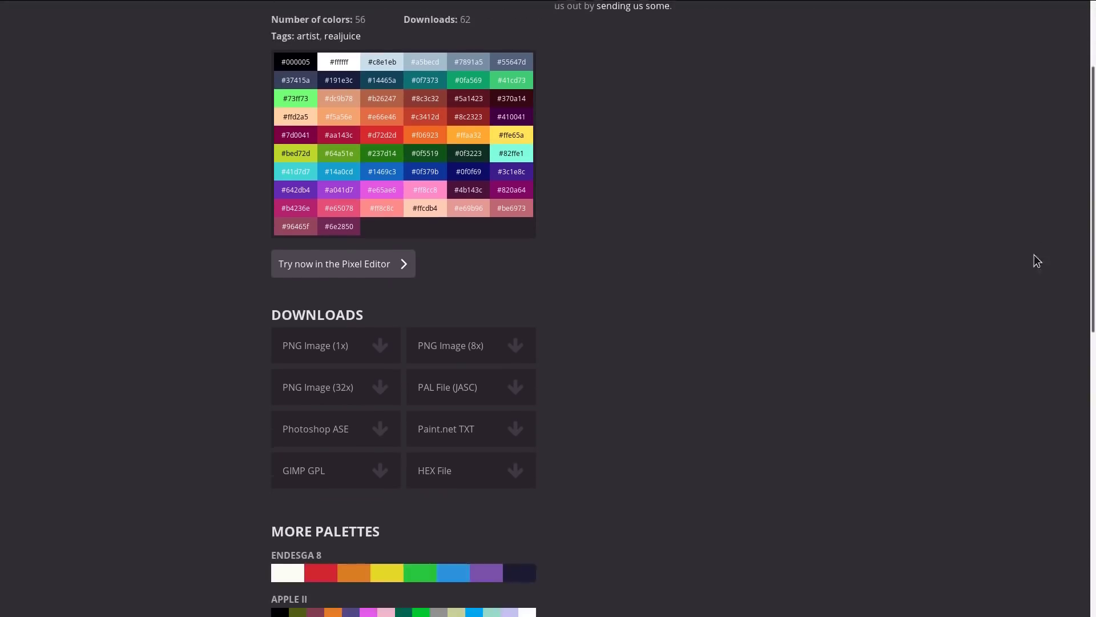
{"action": "left_click", "coordinate": [294, 353]}
{"action": "left_click", "coordinate": [420, 328]}
{"action": "left_click", "coordinate": [671, 386]}
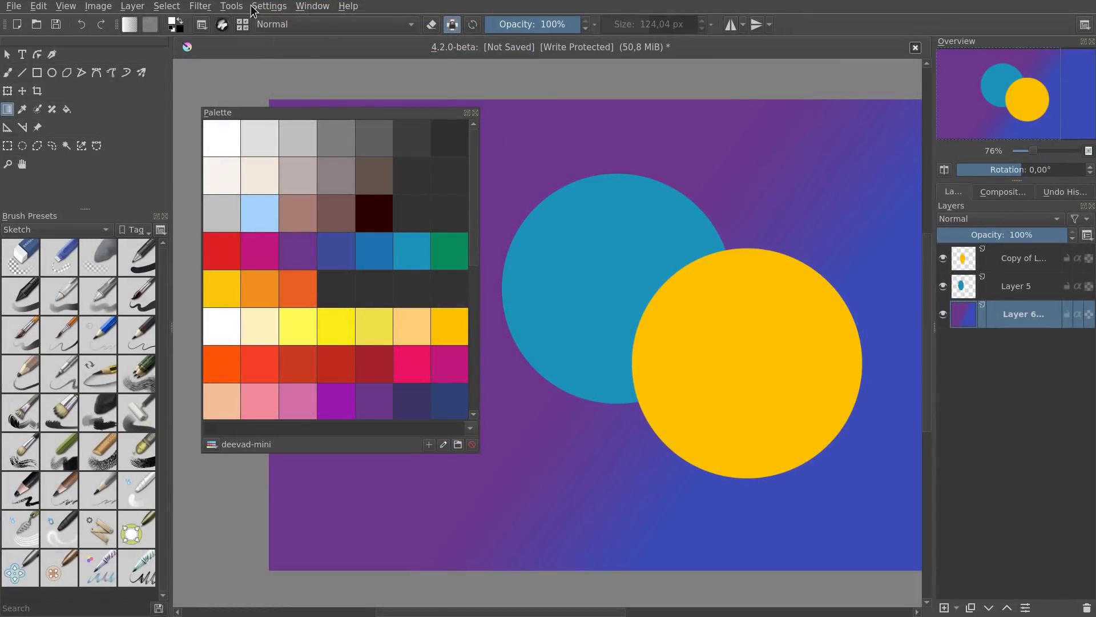
Import the juice-56.gpl palette from the Desktop folder through the resource manager
{"action": "left_click", "coordinate": [252, 7]}
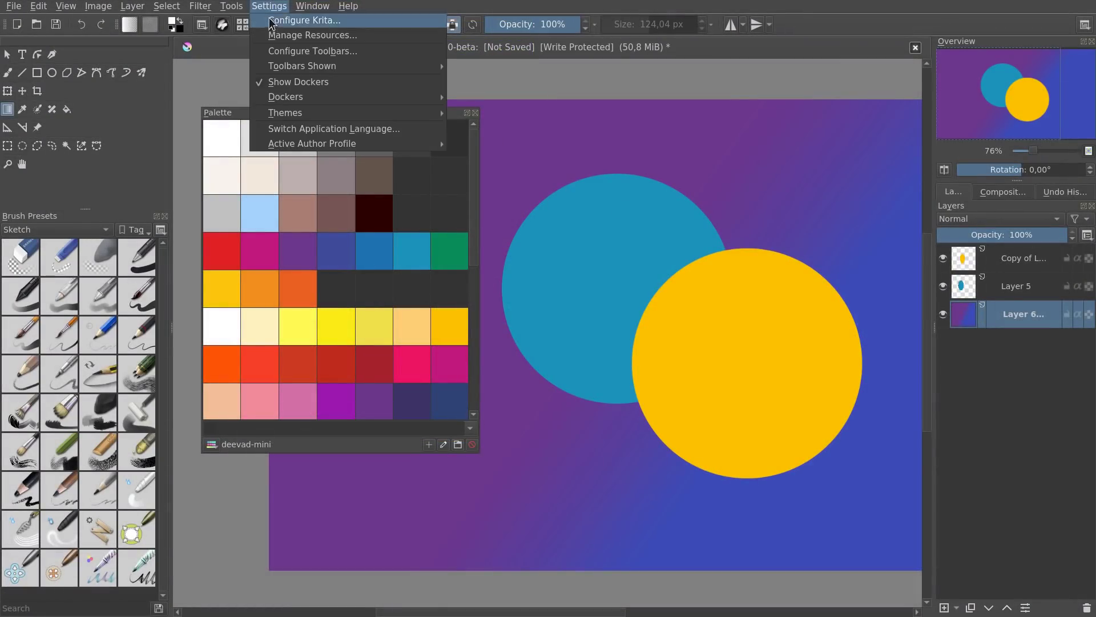
{"action": "left_click", "coordinate": [285, 34]}
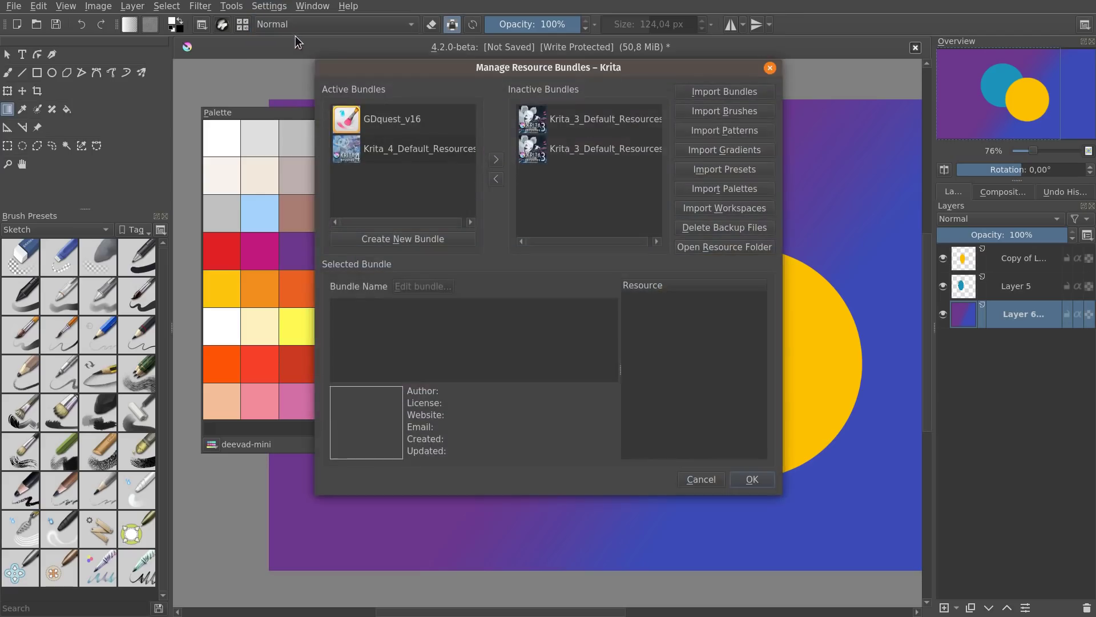
{"action": "left_click", "coordinate": [760, 190]}
{"action": "left_click", "coordinate": [409, 215]}
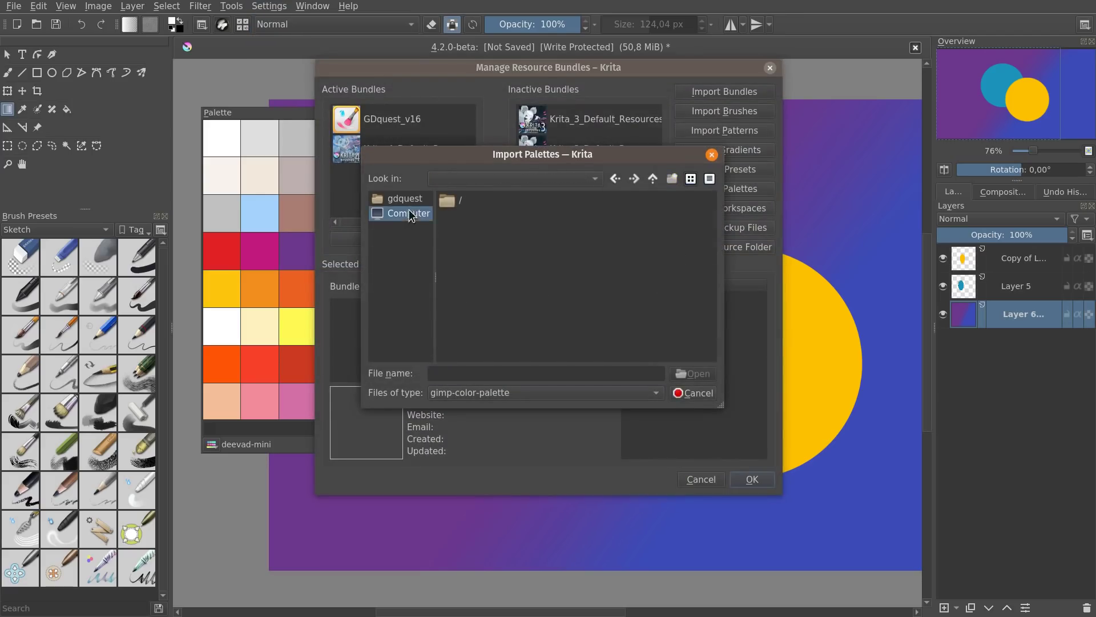
{"action": "left_click", "coordinate": [405, 199]}
{"action": "double_click", "coordinate": [471, 215]}
{"action": "left_click", "coordinate": [474, 223]}
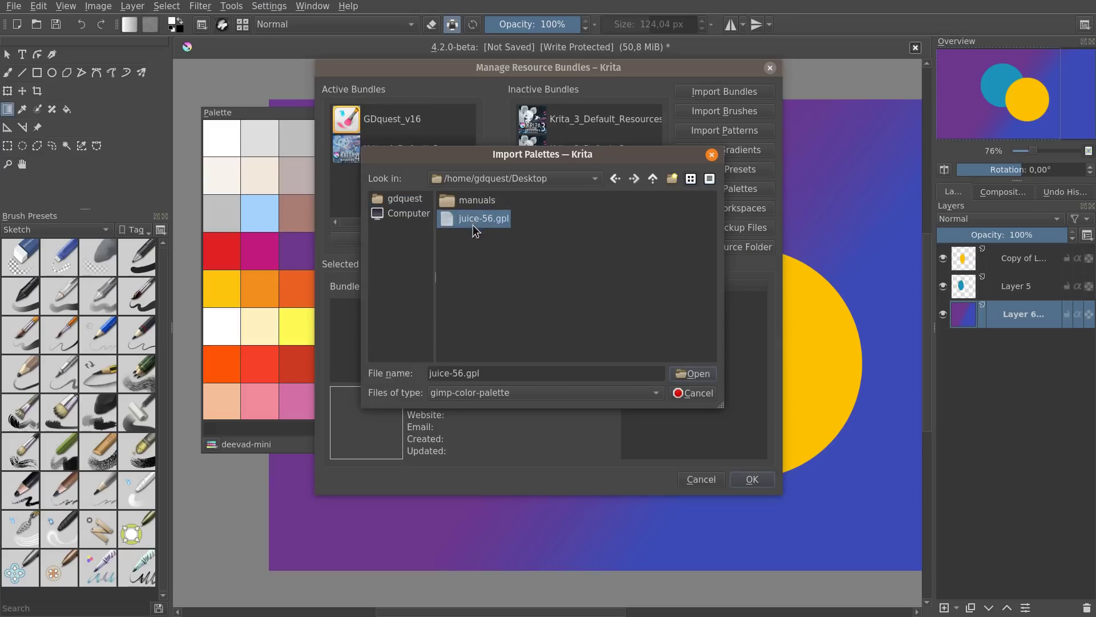
{"action": "left_click", "coordinate": [693, 373]}
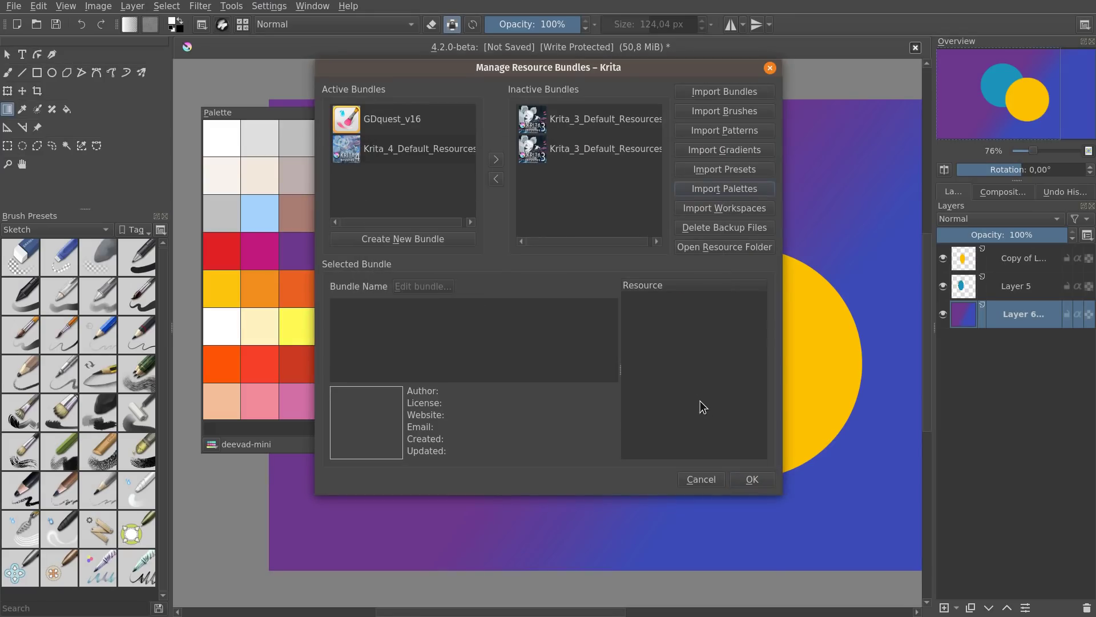
{"action": "left_click", "coordinate": [737, 479]}
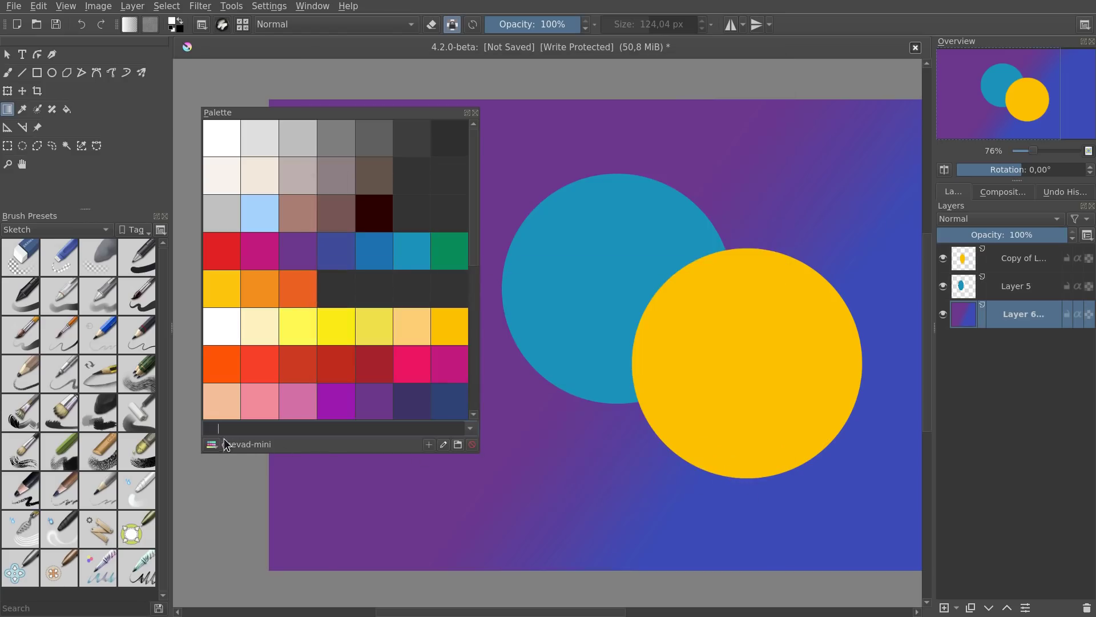
Load the Juice 56 palette in the Palette docker
{"action": "left_click", "coordinate": [215, 443]}
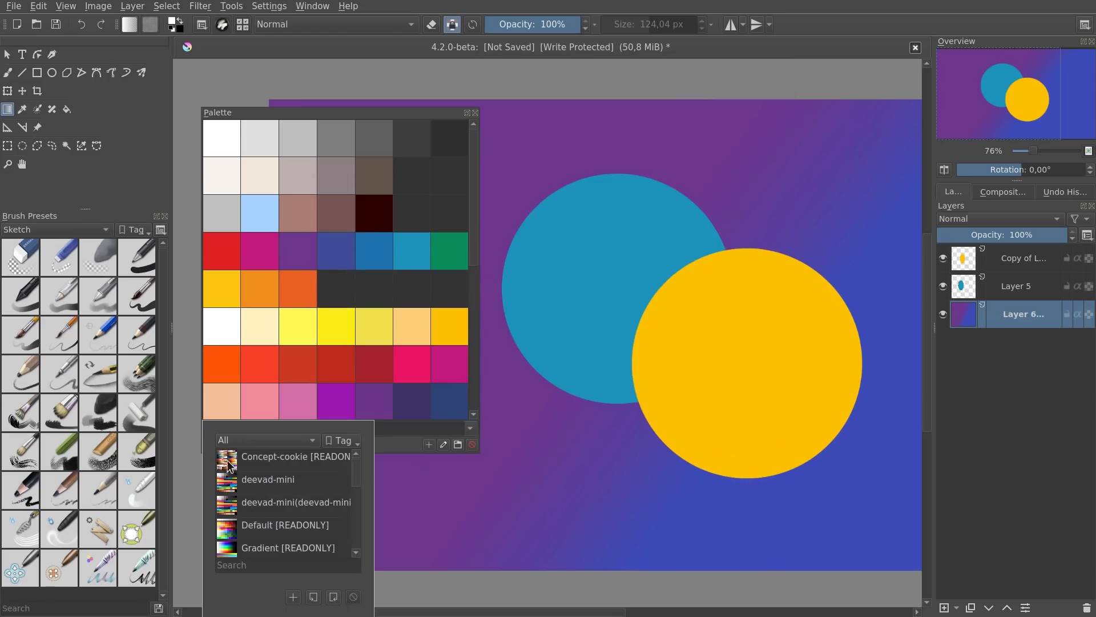
{"action": "left_click_drag", "start_coordinate": [355, 473], "coordinate": [354, 537]}
{"action": "left_click", "coordinate": [267, 544]}
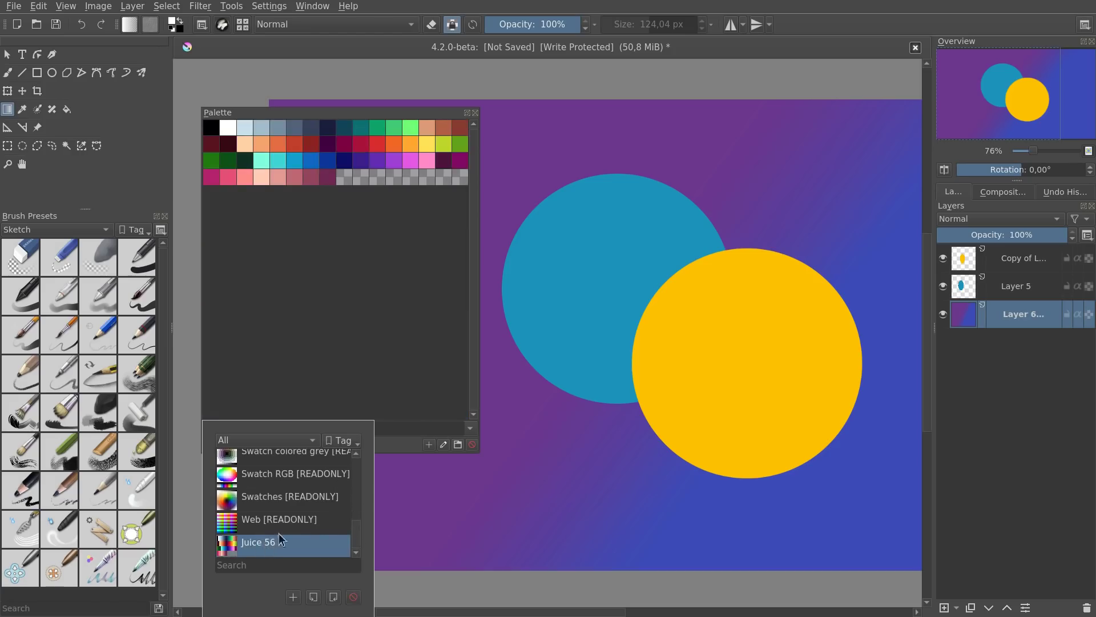
Pick a purple and a dark blue swatch from the Juice 56 palette and draw a diagonal gradient on the background layer
{"action": "left_click", "coordinate": [365, 368]}
{"action": "left_click", "coordinate": [412, 162]}
{"action": "left_click", "coordinate": [349, 159]}
{"action": "left_click_drag", "start_coordinate": [578, 213], "coordinate": [788, 354]}
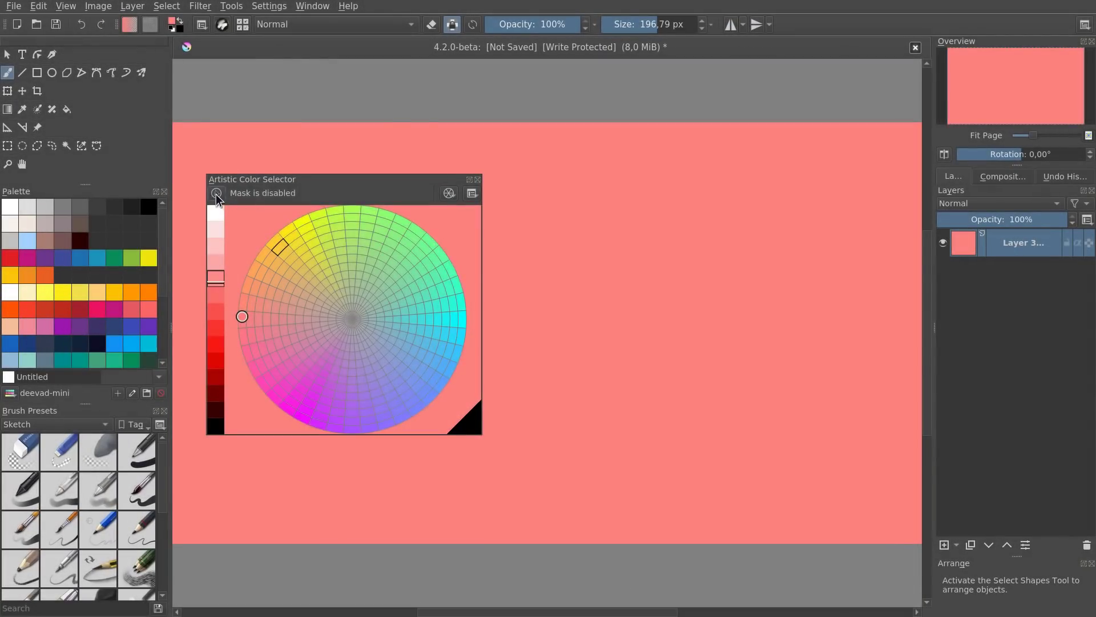
Paint a large yellow-orange patch over the pink canvas with a colour picked inside the Artistic Color Selector's enabled gamut mask
{"action": "left_click", "coordinate": [216, 193]}
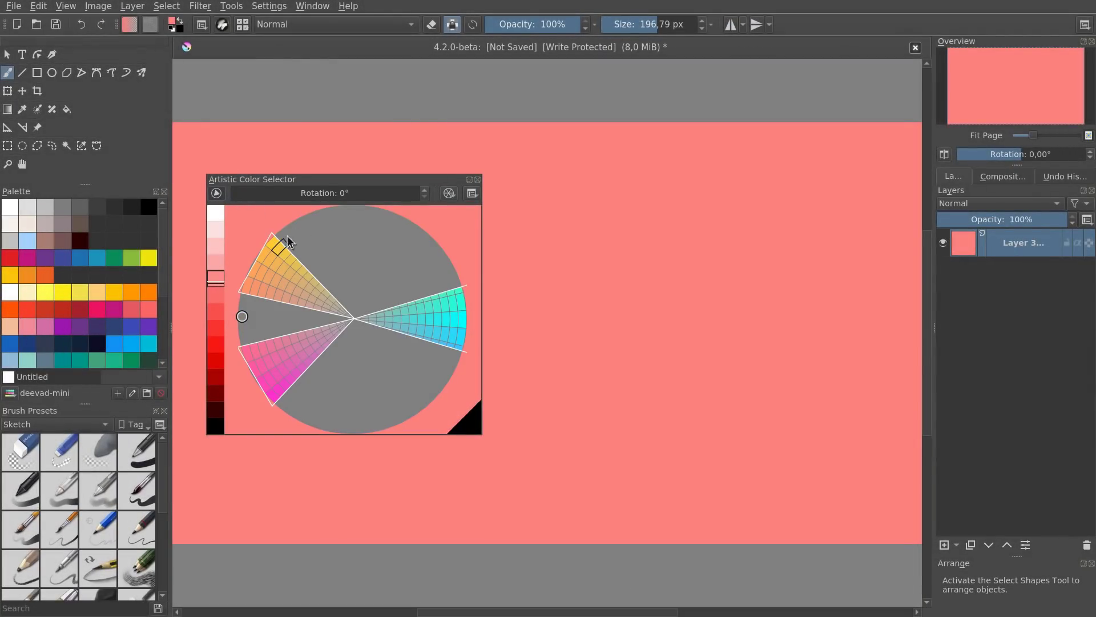
{"action": "left_click", "coordinate": [276, 251]}
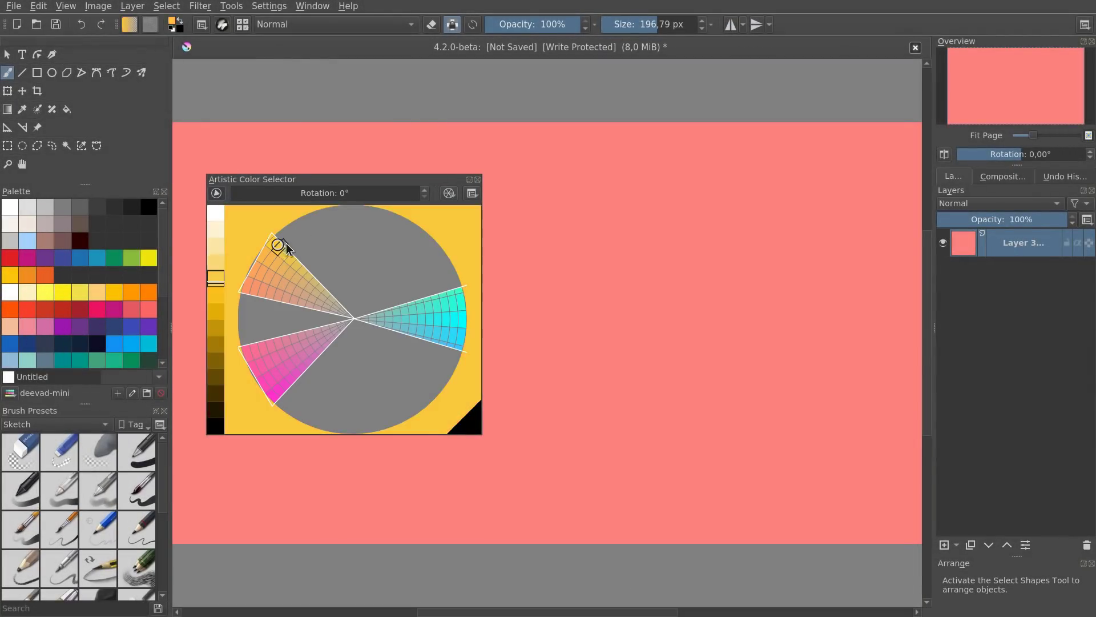
{"action": "mouse_move", "coordinate": [687, 231]}
{"action": "left_mouse_down"}
{"action": "mouse_move", "coordinate": [649, 263]}
{"action": "mouse_move", "coordinate": [676, 331]}
{"action": "mouse_move", "coordinate": [625, 391]}
{"action": "mouse_move", "coordinate": [593, 306]}
{"action": "mouse_move", "coordinate": [608, 422]}
{"action": "left_mouse_up"}
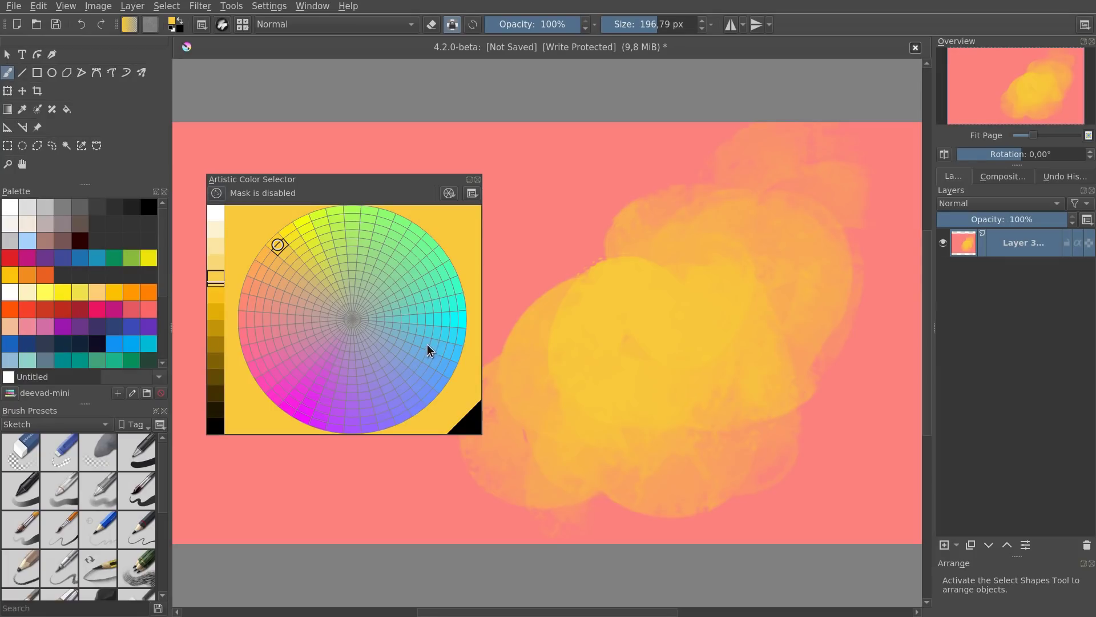
Re-enable the gamut mask and show the Gamut Masks docker beside the Artistic Color Selector
{"action": "left_click", "coordinate": [218, 195]}
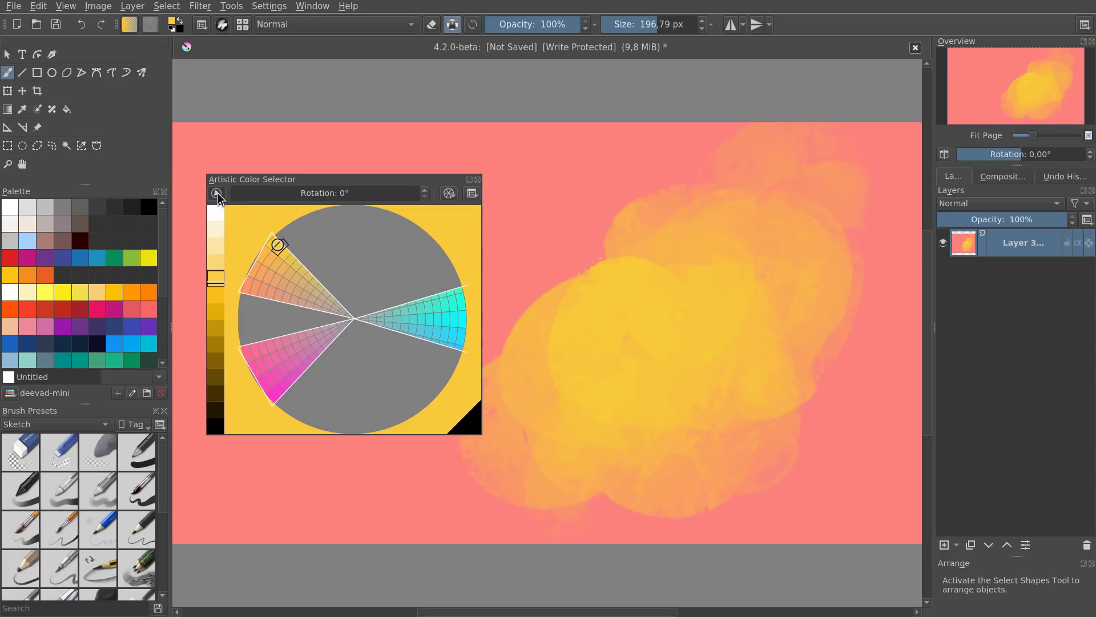
{"action": "mouse_move", "coordinate": [234, 180]}
{"action": "left_mouse_down"}
{"action": "mouse_move", "coordinate": [225, 161]}
{"action": "mouse_move", "coordinate": [220, 170]}
{"action": "left_mouse_up"}
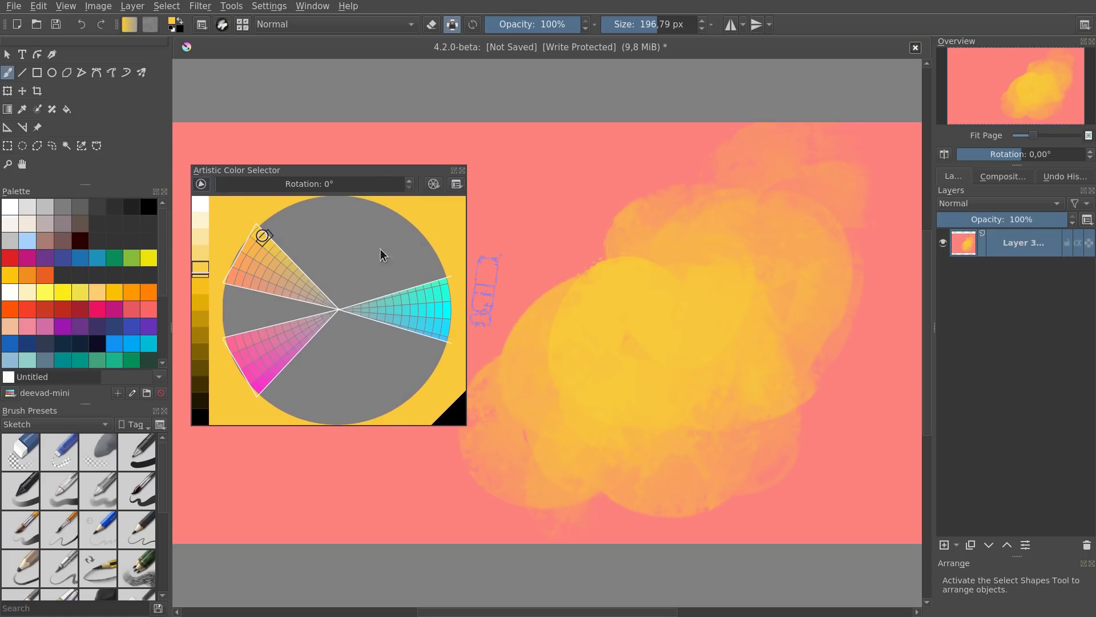
{"action": "key", "text": "shift+i"}
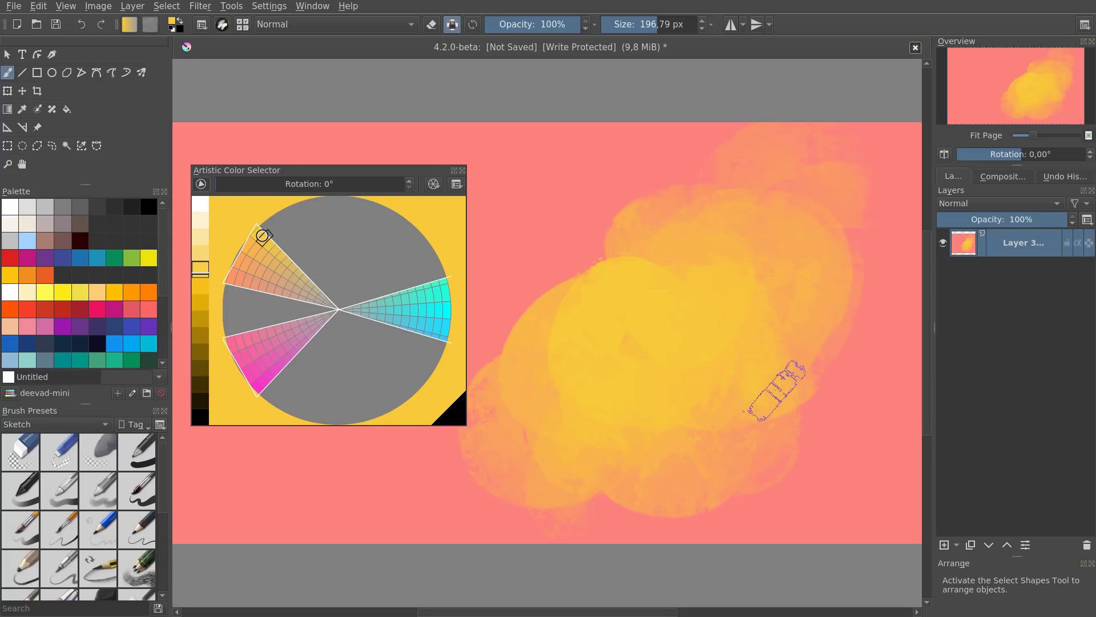
{"action": "right_click", "coordinate": [799, 22]}
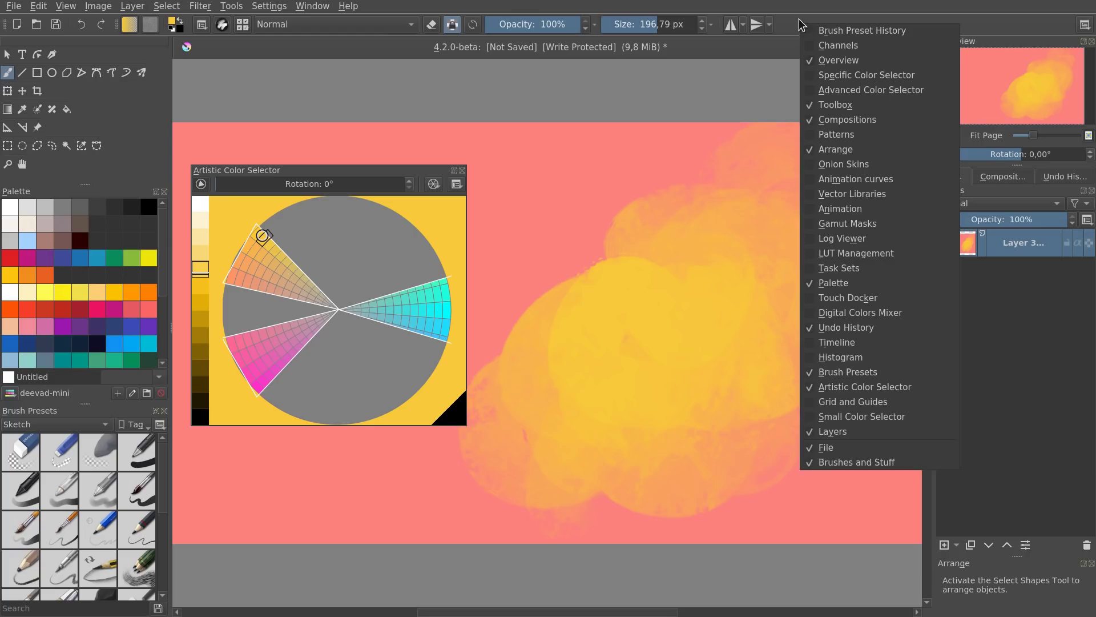
{"action": "left_click", "coordinate": [858, 227]}
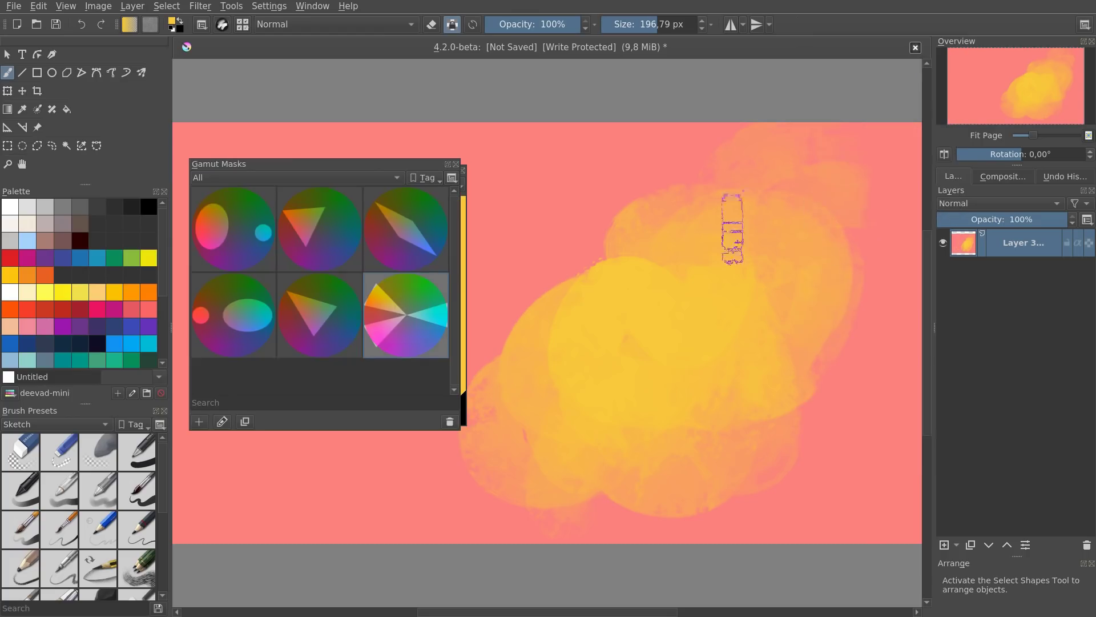
{"action": "left_click_drag", "start_coordinate": [385, 170], "coordinate": [707, 173]}
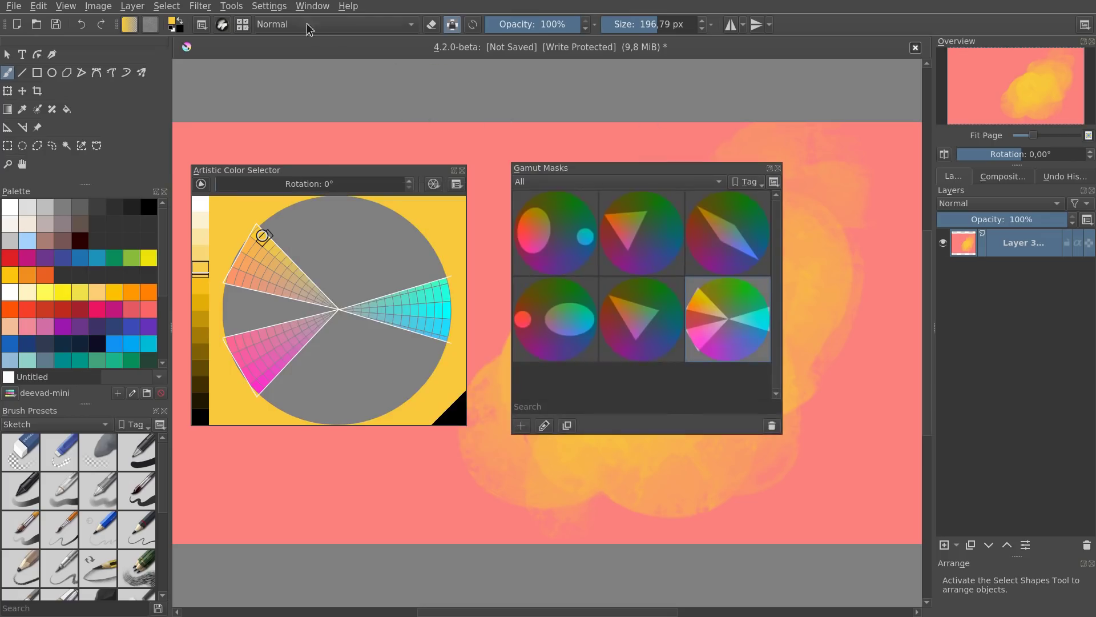
Check the list of available dockers and spread the Artistic Color Selector and Gamut Masks dockers apart over the canvas
{"action": "left_click", "coordinate": [268, 5]}
{"action": "mouse_move", "coordinate": [294, 99]}
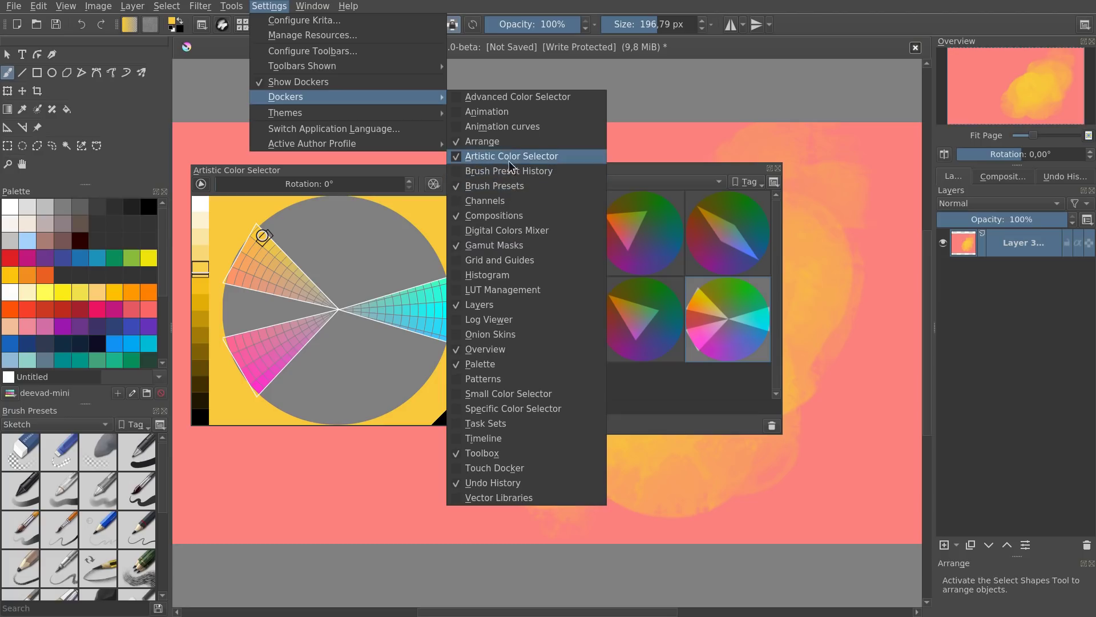
{"action": "left_click", "coordinate": [303, 170]}
{"action": "mouse_move", "coordinate": [304, 170]}
{"action": "left_mouse_down"}
{"action": "mouse_move", "coordinate": [351, 183]}
{"action": "mouse_move", "coordinate": [315, 169]}
{"action": "left_mouse_up"}
{"action": "left_click_drag", "start_coordinate": [581, 172], "coordinate": [682, 163]}
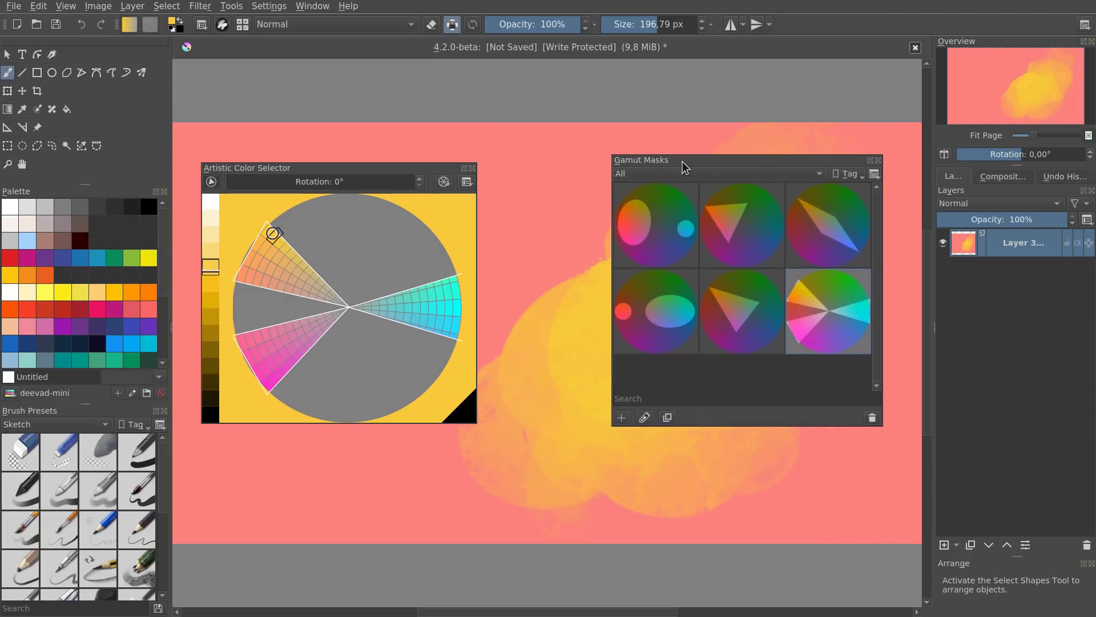
Toggle the gamut mask off and on, try out the other mask shapes, and reselect the three-wedge mask
{"action": "left_click", "coordinate": [211, 182]}
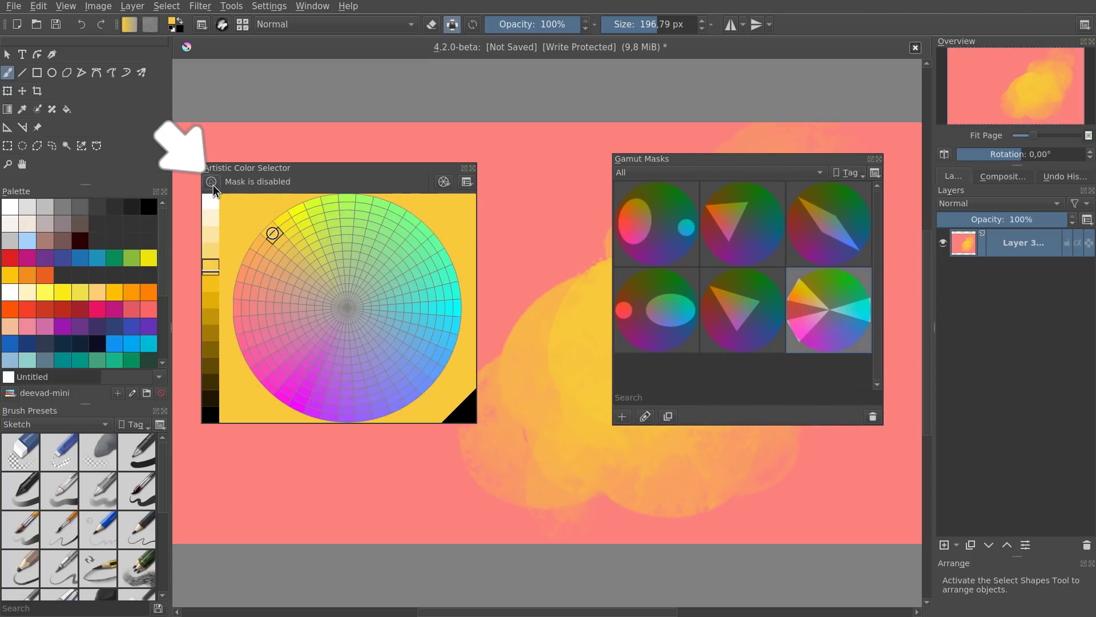
{"action": "left_click", "coordinate": [212, 182]}
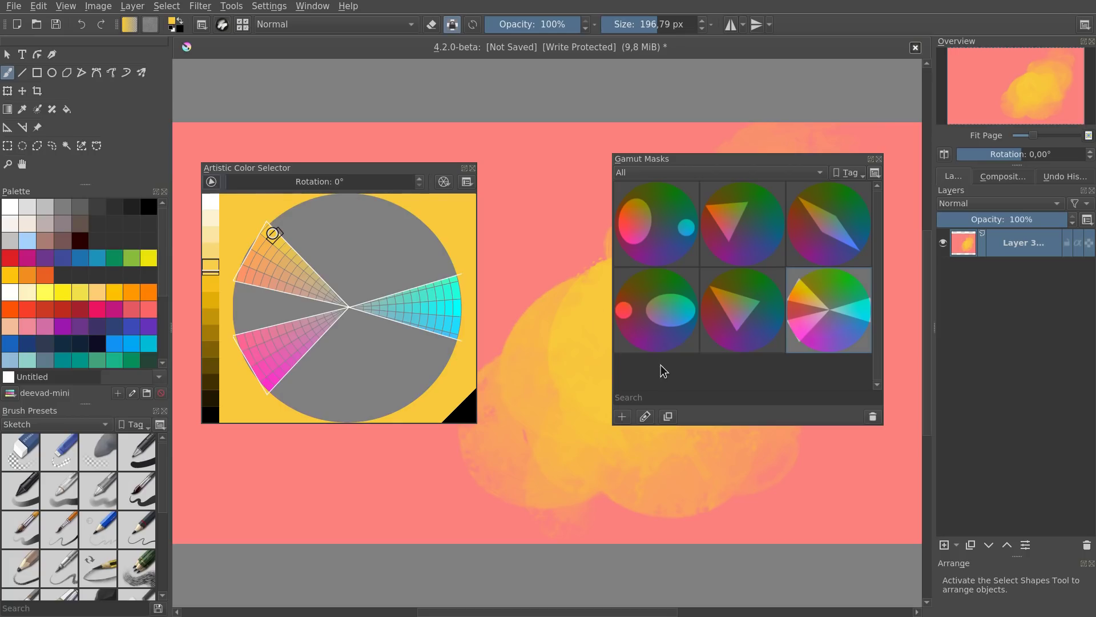
{"action": "left_click", "coordinate": [656, 231]}
{"action": "left_click", "coordinate": [727, 226]}
{"action": "left_click", "coordinate": [813, 231]}
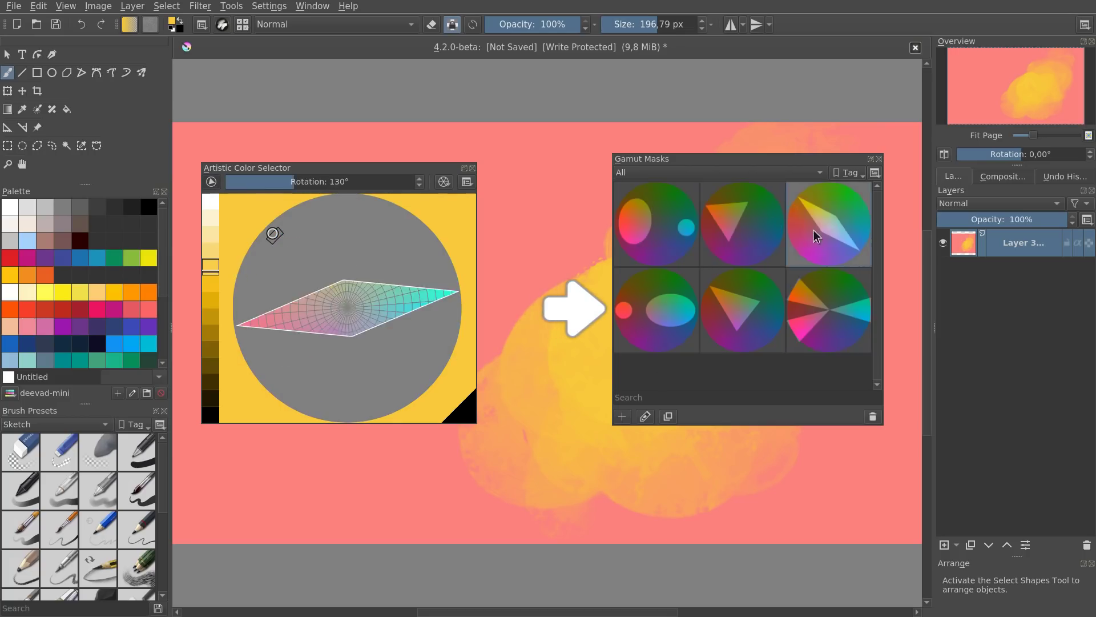
{"action": "left_click", "coordinate": [823, 297]}
{"action": "left_click", "coordinate": [754, 303]}
{"action": "left_click", "coordinate": [693, 299]}
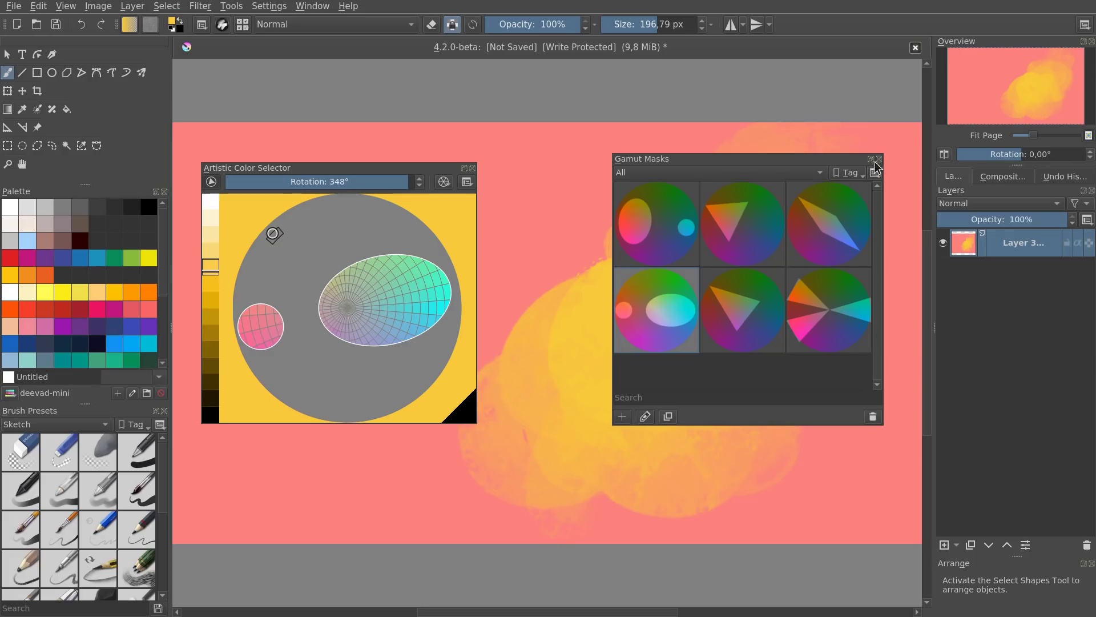
{"action": "left_click", "coordinate": [807, 301]}
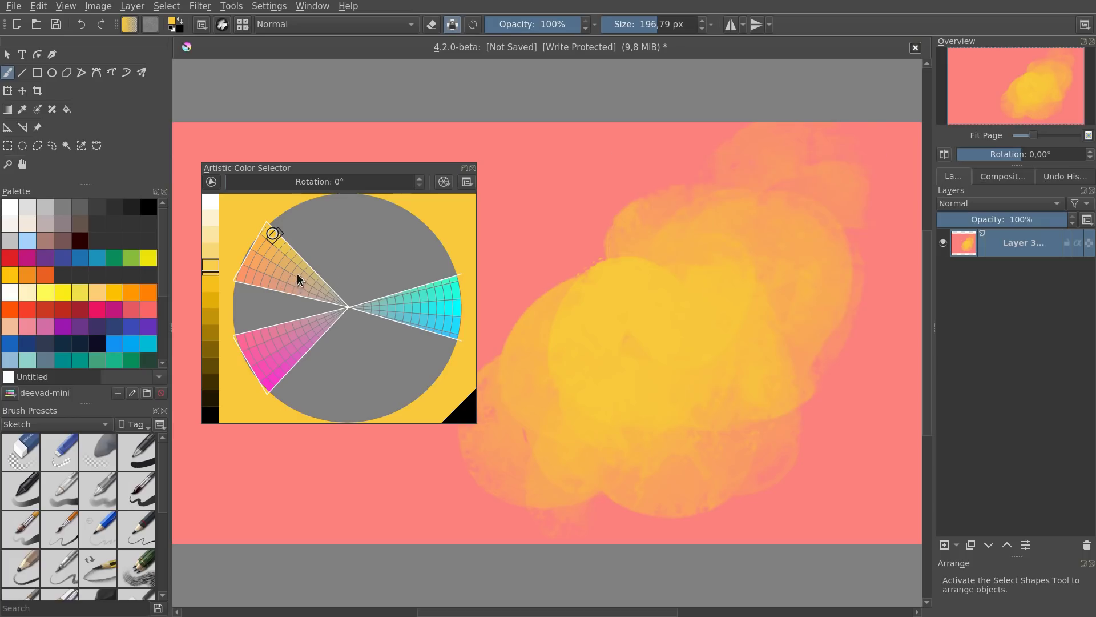
Set the colour wheel to 10 value, 33 hue and 7 saturation steps, and make value and hue continuous
{"action": "mouse_move", "coordinate": [228, 182]}
{"action": "left_mouse_down"}
{"action": "mouse_move", "coordinate": [394, 174]}
{"action": "mouse_move", "coordinate": [332, 174]}
{"action": "mouse_move", "coordinate": [213, 204]}
{"action": "left_mouse_up"}
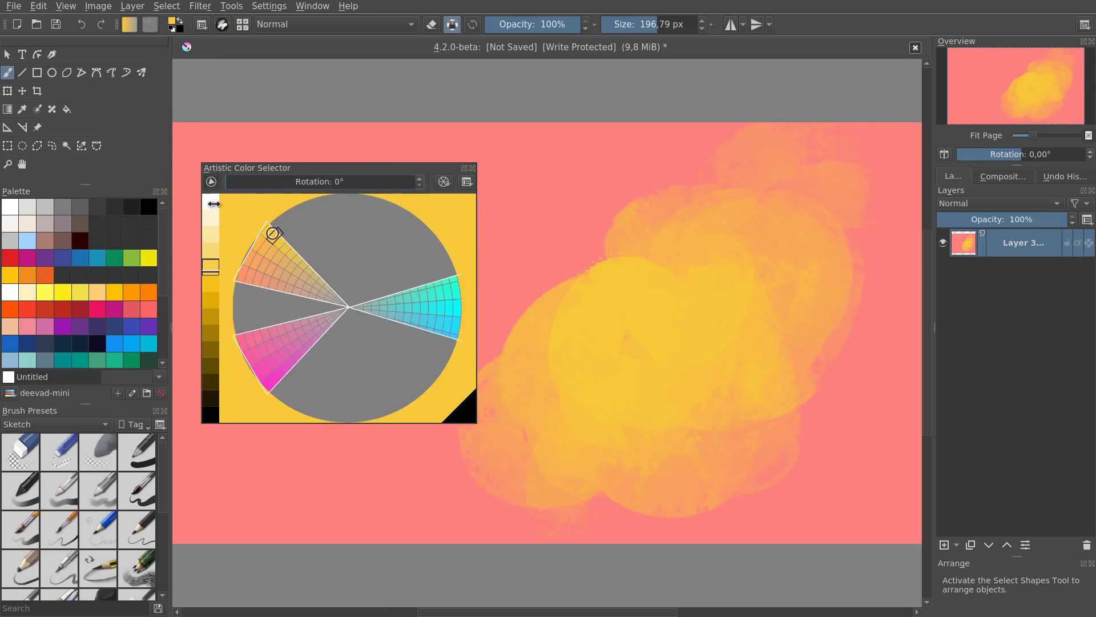
{"action": "left_click", "coordinate": [448, 183]}
{"action": "left_click_drag", "start_coordinate": [508, 203], "coordinate": [504, 245]}
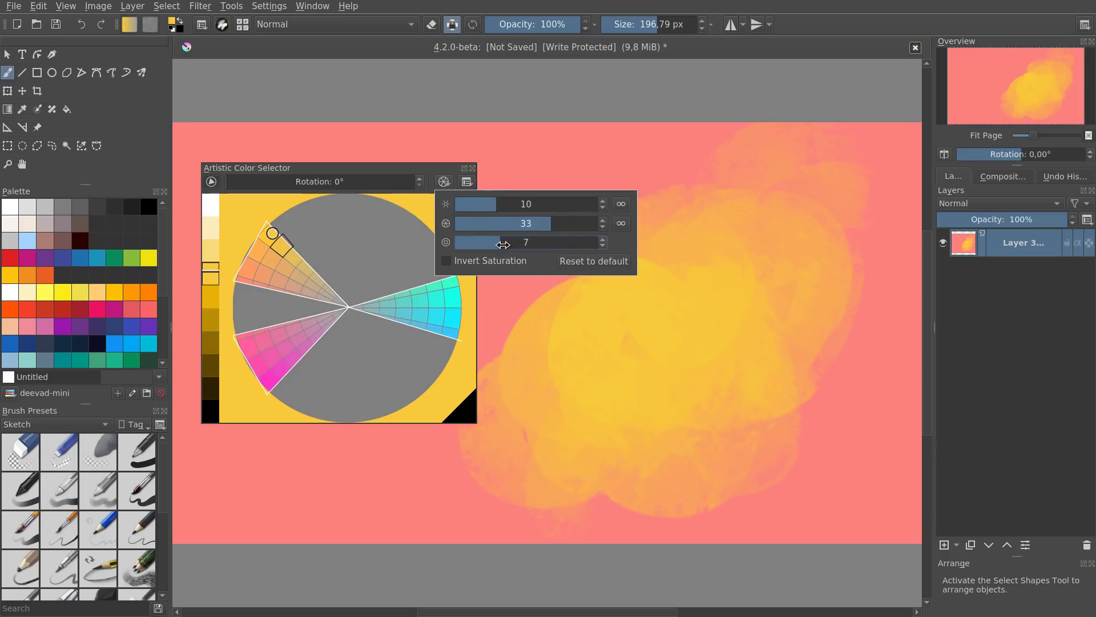
{"action": "left_click", "coordinate": [621, 224]}
{"action": "left_click", "coordinate": [621, 205]}
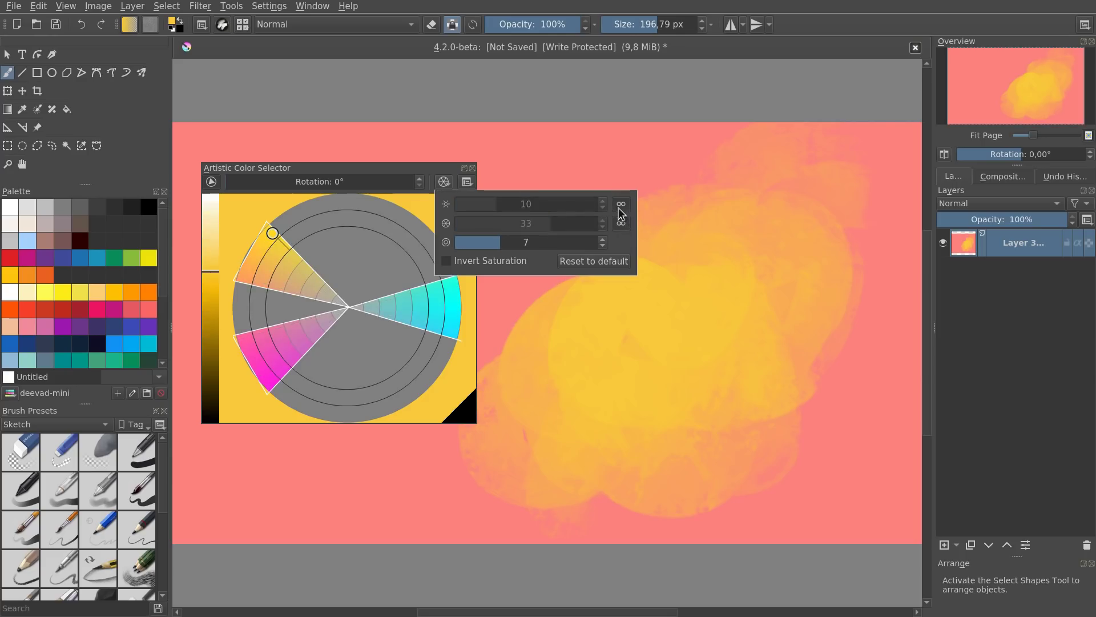
Adjust the colour's value slightly and sample several hues in the orange-yellow wedge, ending on a light orange
{"action": "left_click", "coordinate": [209, 271]}
{"action": "mouse_move", "coordinate": [210, 271]}
{"action": "left_mouse_down"}
{"action": "mouse_move", "coordinate": [216, 359]}
{"action": "mouse_move", "coordinate": [207, 267]}
{"action": "left_mouse_up"}
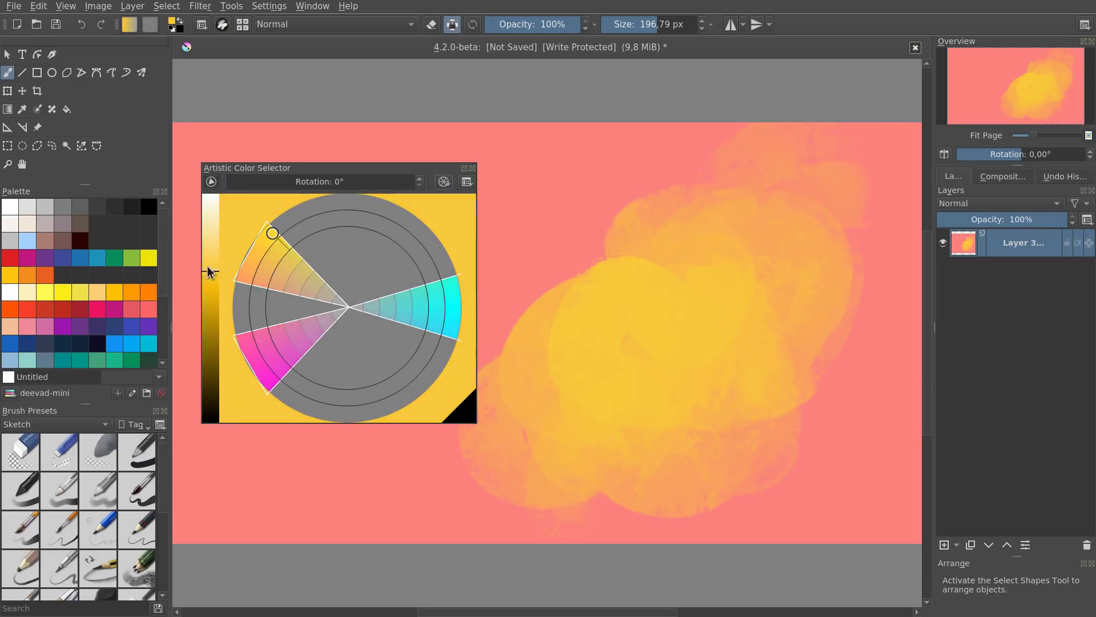
{"action": "left_click", "coordinate": [274, 246]}
{"action": "left_click", "coordinate": [284, 262]}
{"action": "left_click", "coordinate": [298, 276]}
{"action": "left_click", "coordinate": [309, 282]}
{"action": "left_click", "coordinate": [266, 258]}
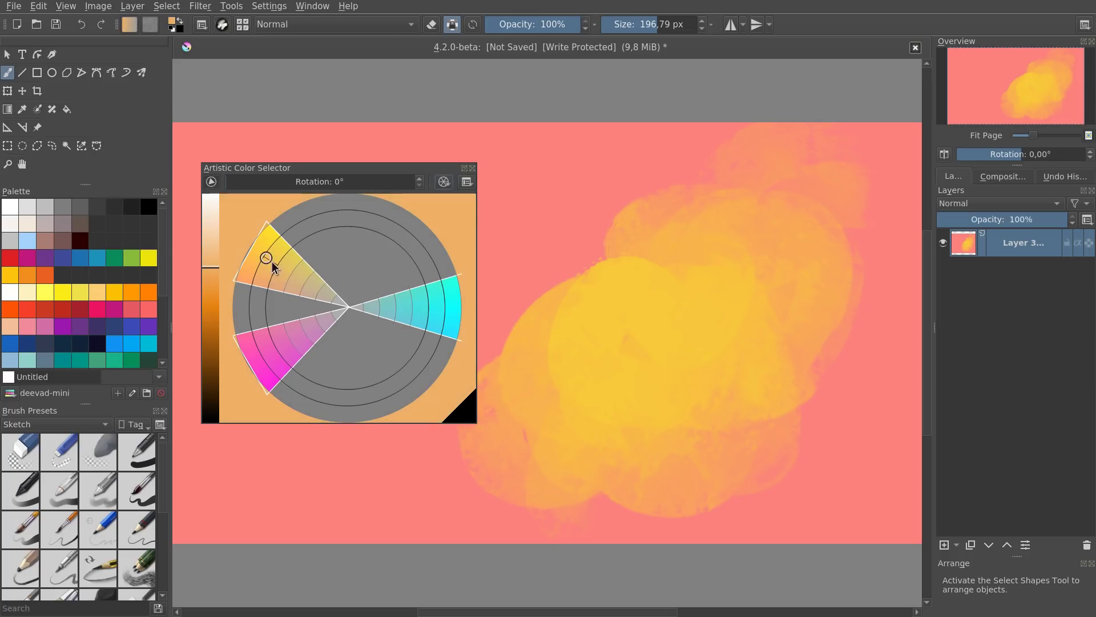
Try the HSY, HSV and HSL colour spaces for the Artistic Color Selector, and return to HSI
{"action": "left_click", "coordinate": [467, 182]}
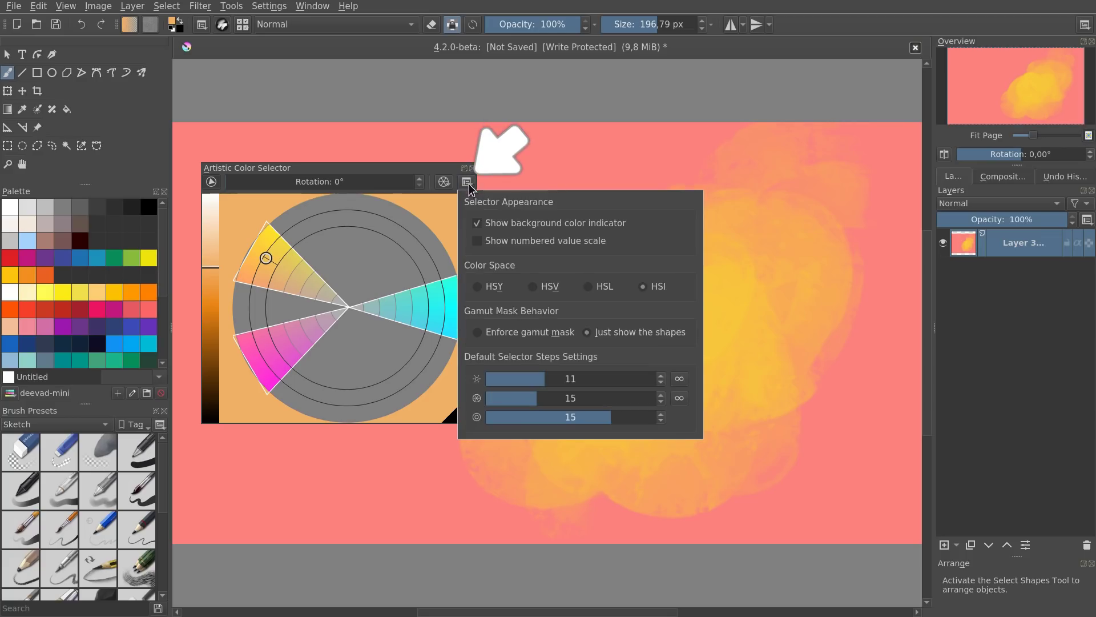
{"action": "left_click", "coordinate": [493, 286]}
{"action": "left_click", "coordinate": [547, 287]}
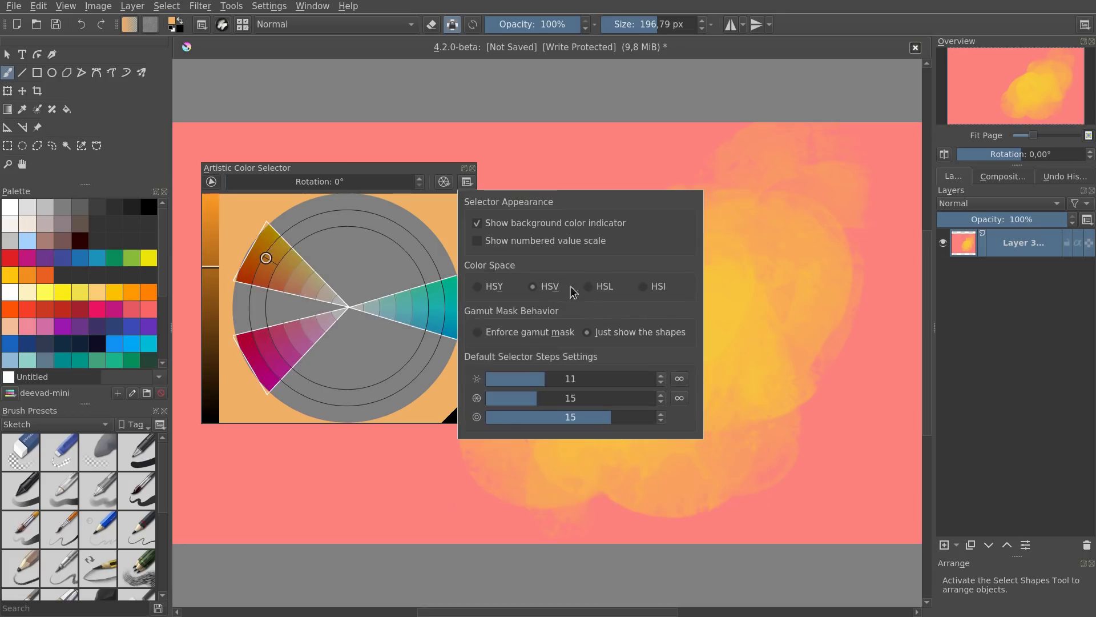
{"action": "left_click", "coordinate": [600, 291]}
{"action": "left_click", "coordinate": [648, 288]}
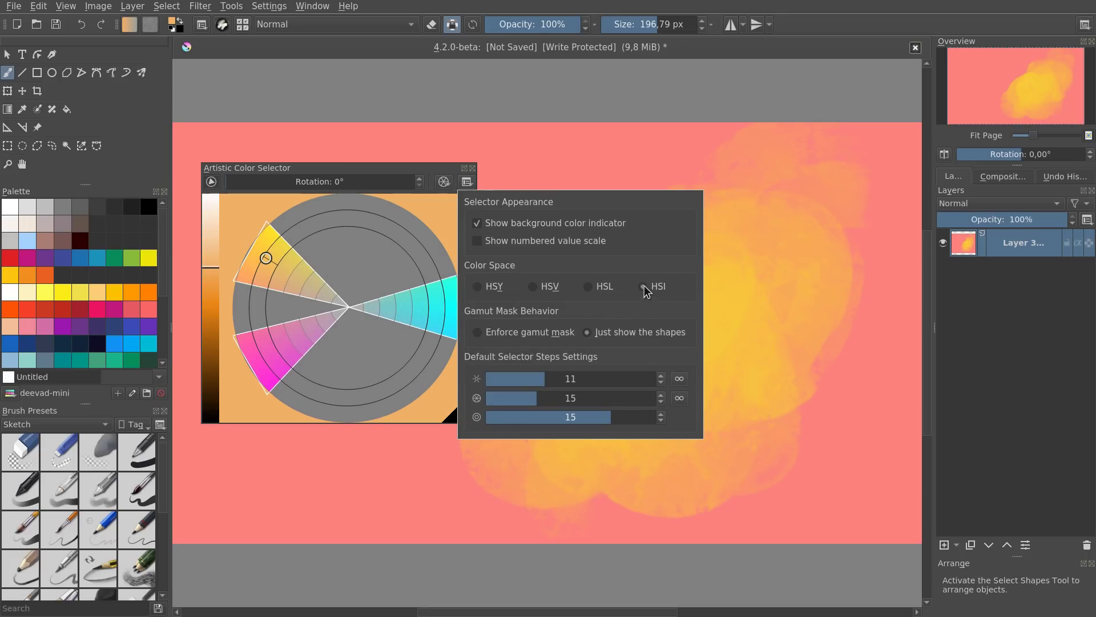
{"action": "left_click", "coordinate": [271, 358]}
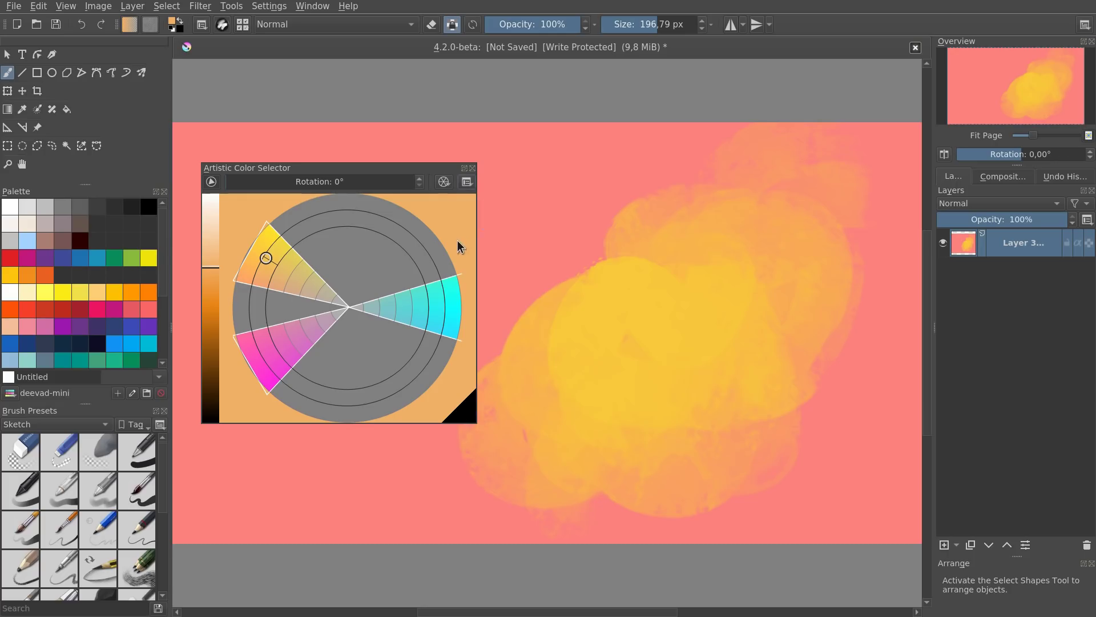
Review the Artistic Color Selector's appearance settings and reset its value, hue and saturation steps to default
{"action": "left_click", "coordinate": [466, 182]}
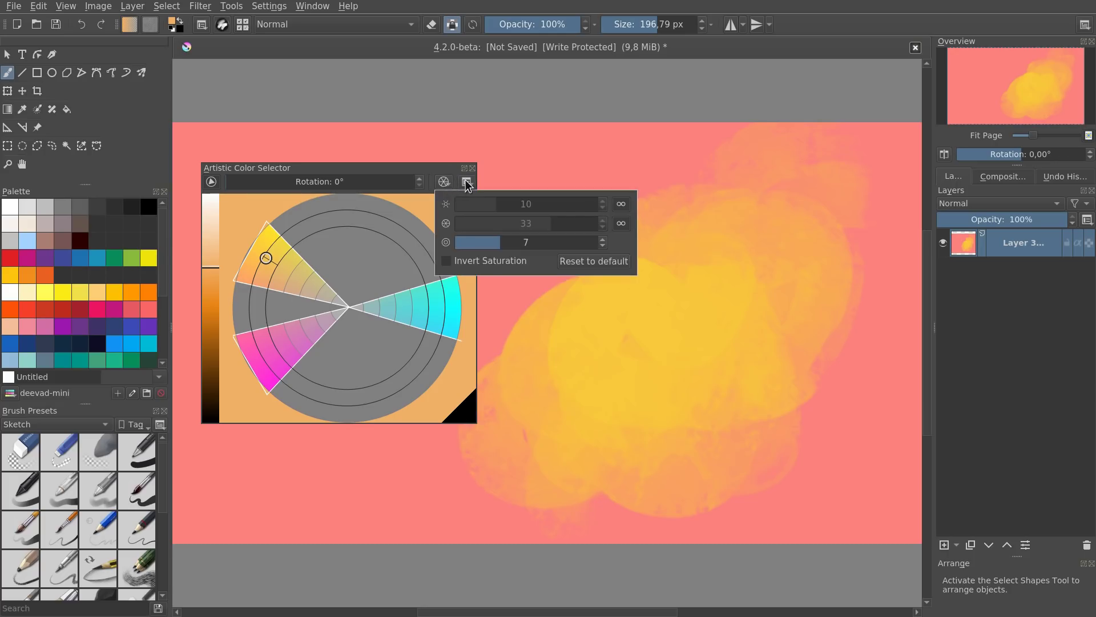
{"action": "left_click", "coordinate": [466, 182]}
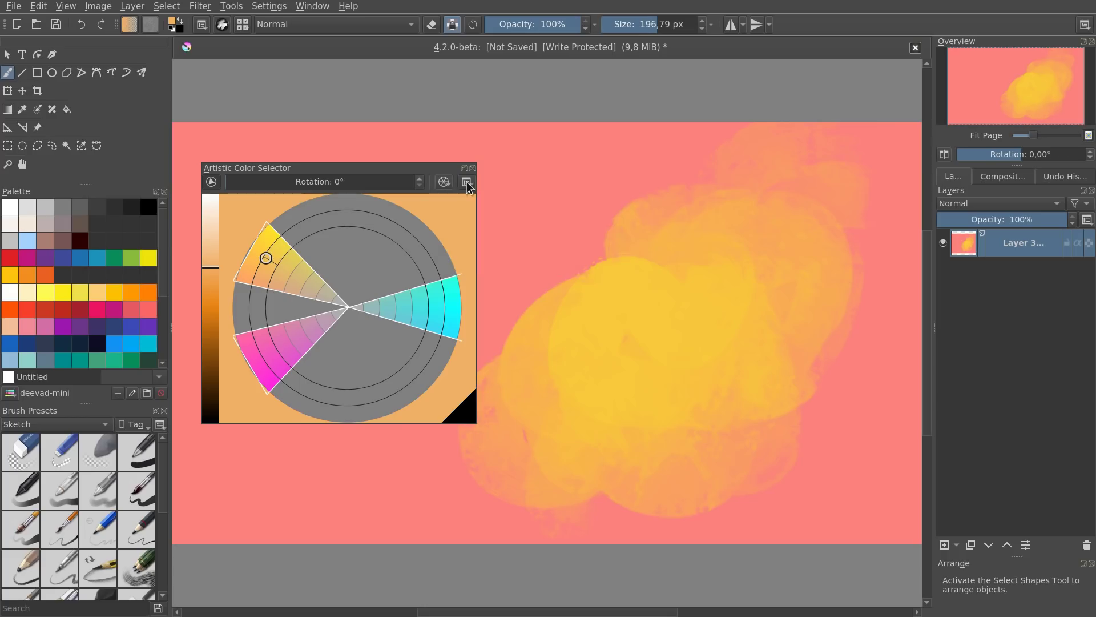
{"action": "left_click", "coordinate": [466, 183]}
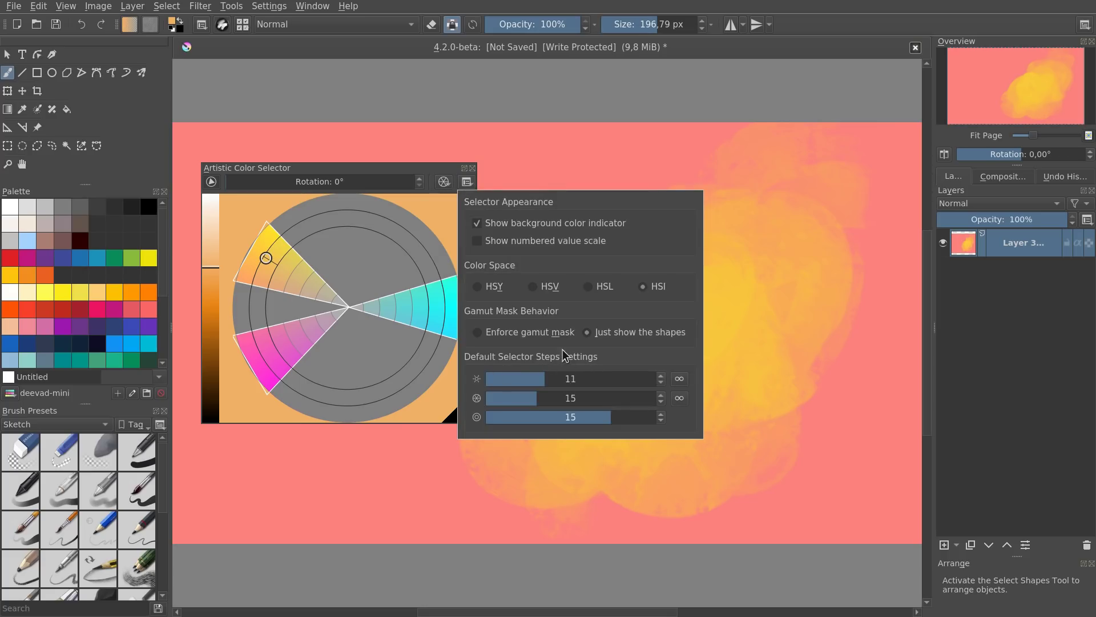
{"action": "left_click", "coordinate": [445, 182]}
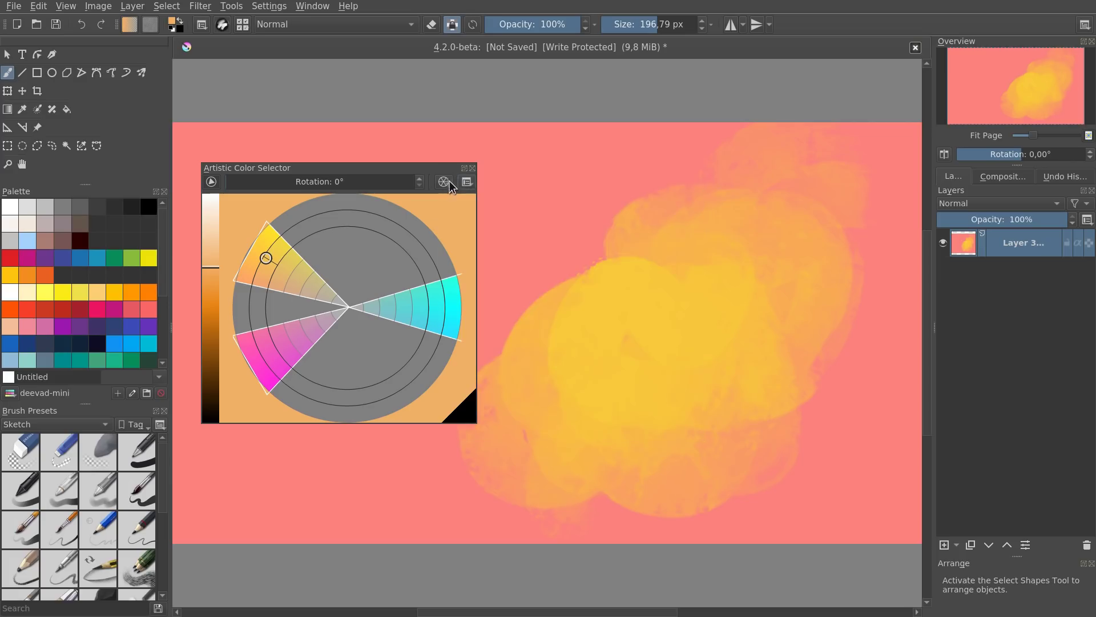
{"action": "left_click", "coordinate": [446, 182]}
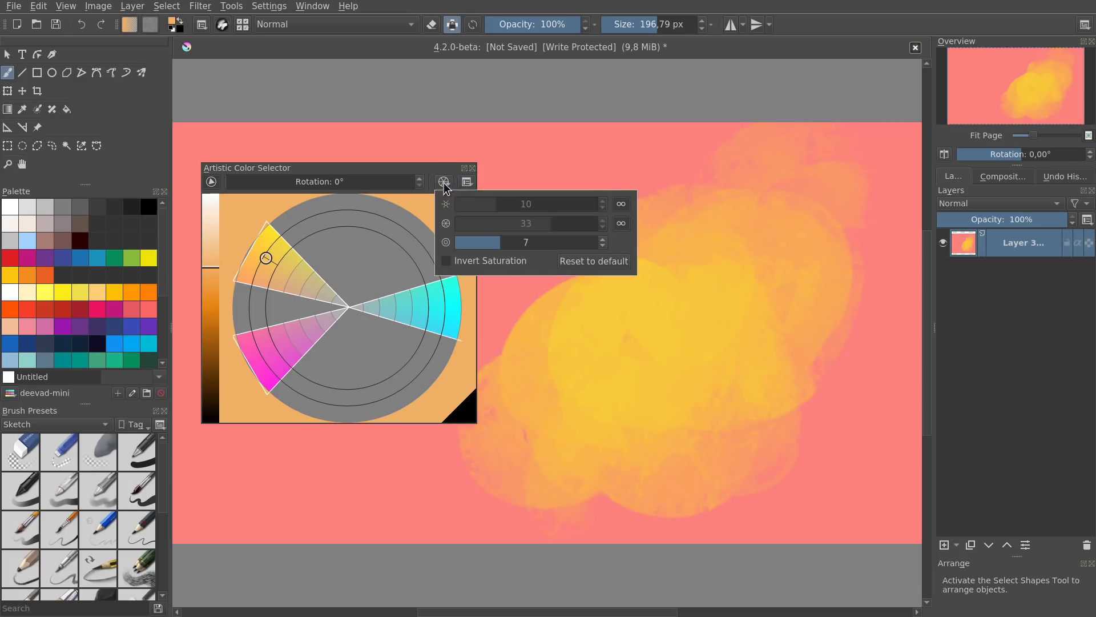
{"action": "left_click", "coordinate": [588, 262]}
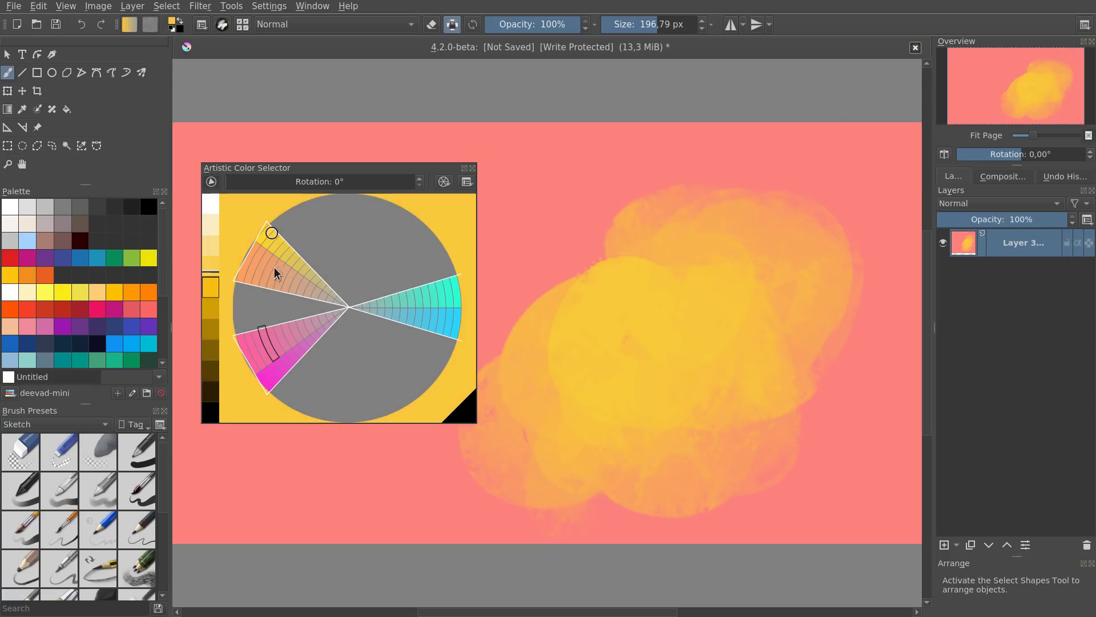
Sample orange, pink and teal steps from the three gamut wedges and darken the teal slightly on the value scale
{"action": "left_click", "coordinate": [265, 271]}
{"action": "left_click", "coordinate": [279, 337]}
{"action": "left_click", "coordinate": [395, 298]}
{"action": "mouse_move", "coordinate": [210, 271]}
{"action": "left_mouse_down"}
{"action": "mouse_move", "coordinate": [207, 219]}
{"action": "mouse_move", "coordinate": [211, 320]}
{"action": "mouse_move", "coordinate": [210, 272]}
{"action": "mouse_move", "coordinate": [210, 285]}
{"action": "left_mouse_up"}
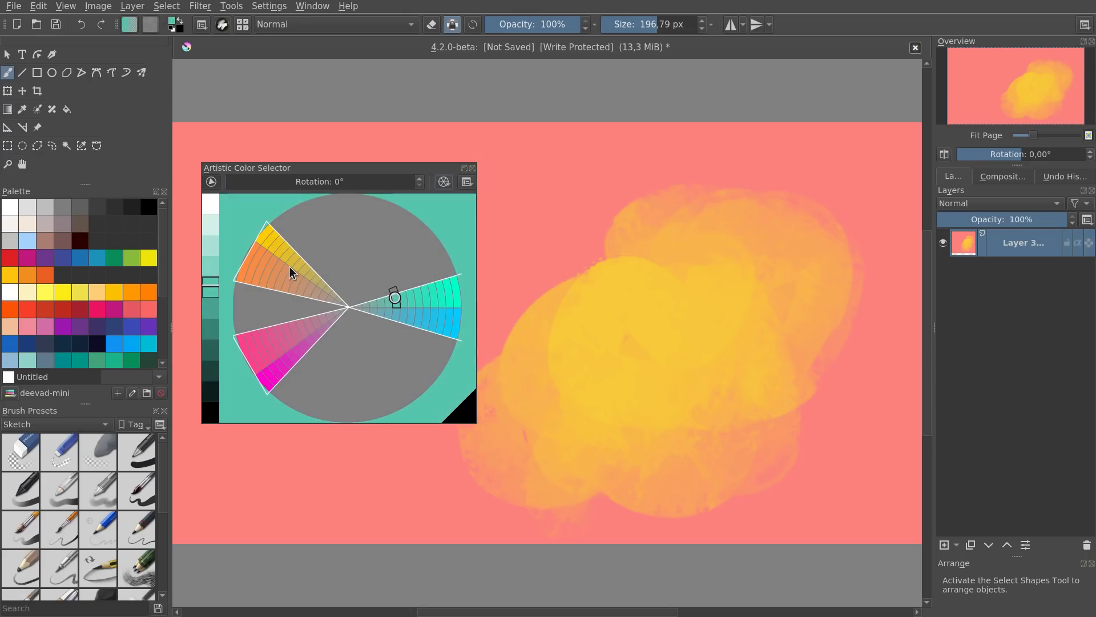
{"action": "mouse_move", "coordinate": [557, 168]}
{"action": "left_mouse_down"}
{"action": "mouse_move", "coordinate": [522, 253]}
{"action": "mouse_move", "coordinate": [605, 162]}
{"action": "left_mouse_up"}
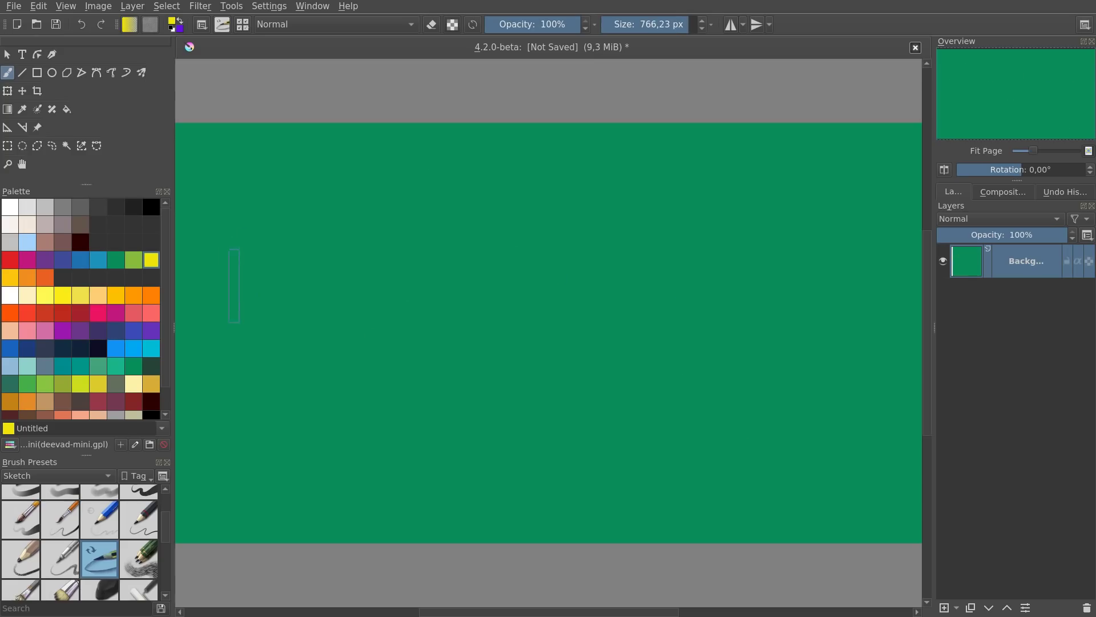
Try a wavy yellow stroke on the green canvas, undo it, and disable the pen settings for the Pencil-5 Tilted brush's opacity
{"action": "mouse_move", "coordinate": [237, 281]}
{"action": "left_mouse_down"}
{"action": "mouse_move", "coordinate": [465, 280]}
{"action": "mouse_move", "coordinate": [453, 320]}
{"action": "mouse_move", "coordinate": [487, 408]}
{"action": "mouse_move", "coordinate": [837, 337]}
{"action": "mouse_move", "coordinate": [850, 400]}
{"action": "left_mouse_up"}
{"action": "key", "text": "ctrl+z"}
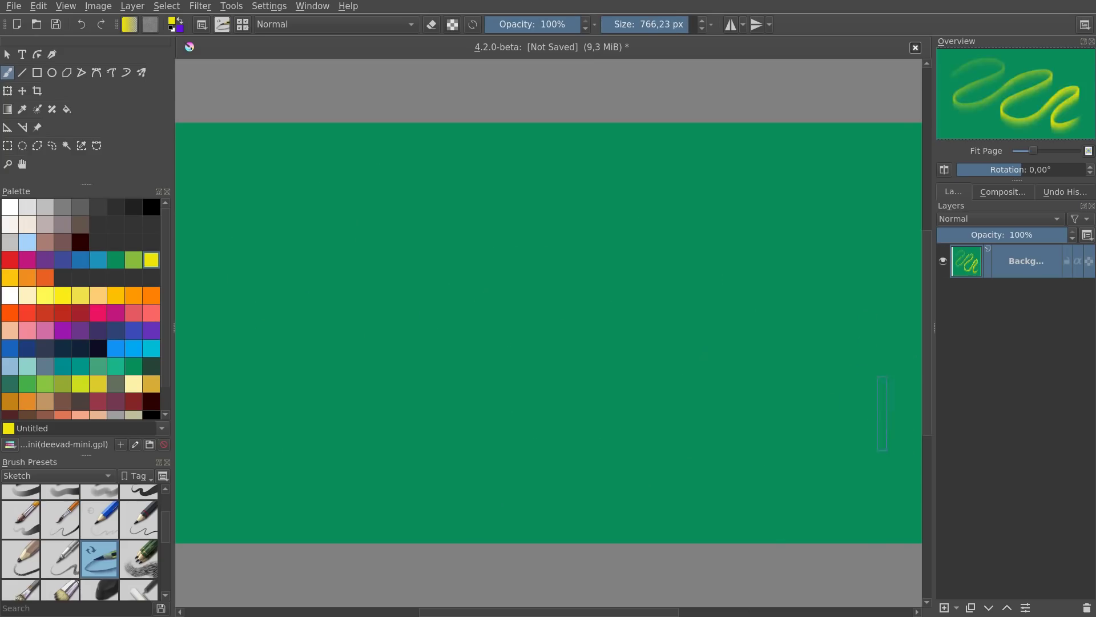
{"action": "key", "text": "F5"}
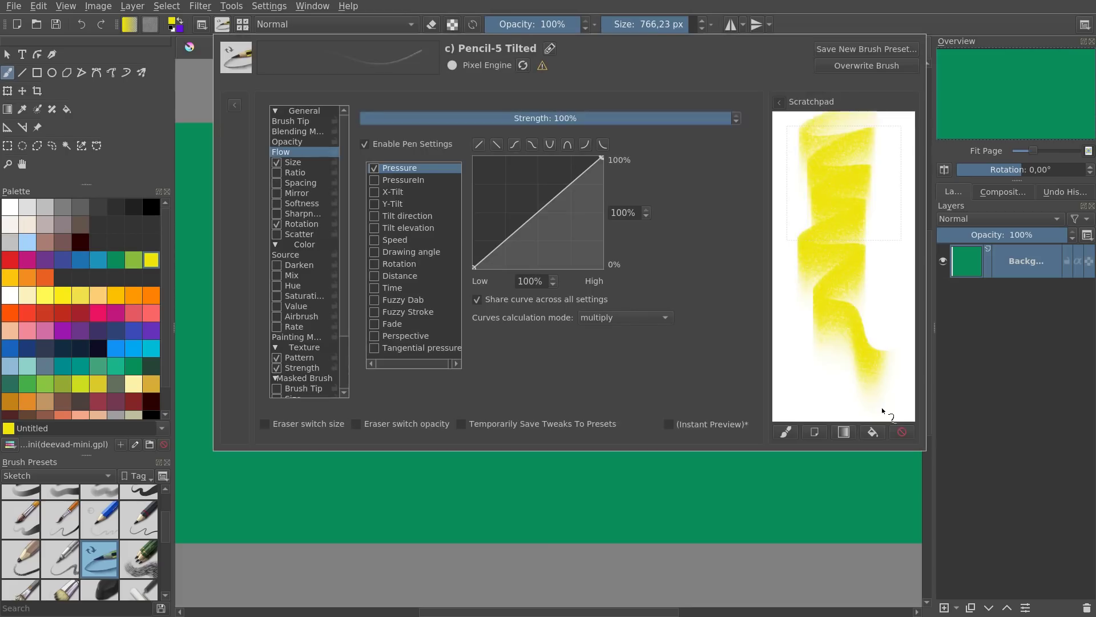
{"action": "left_click", "coordinate": [306, 142]}
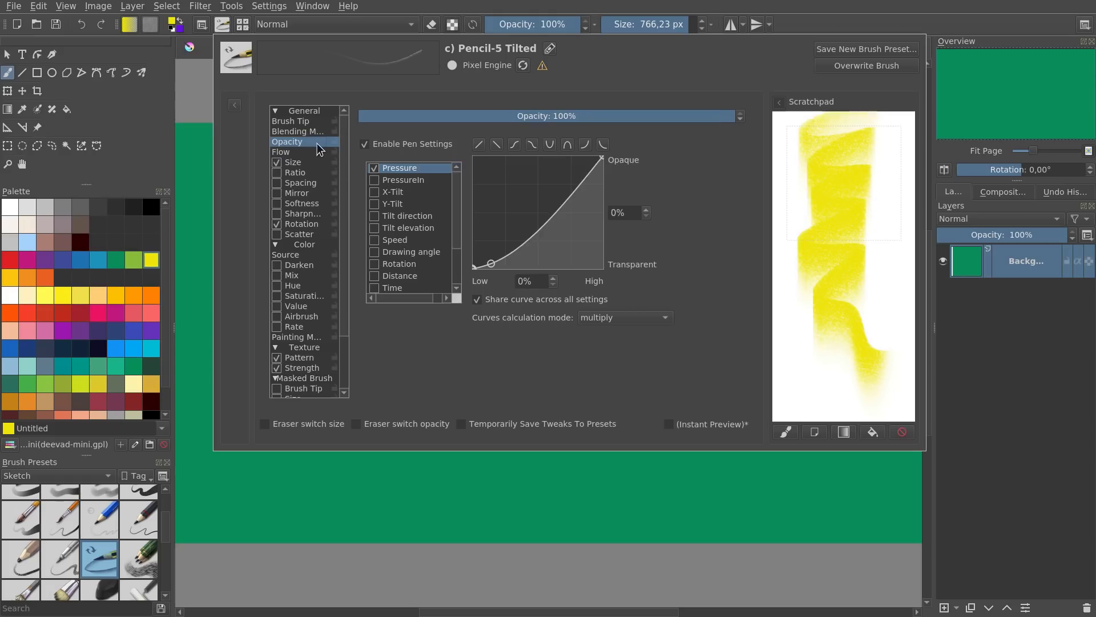
{"action": "left_click", "coordinate": [365, 145]}
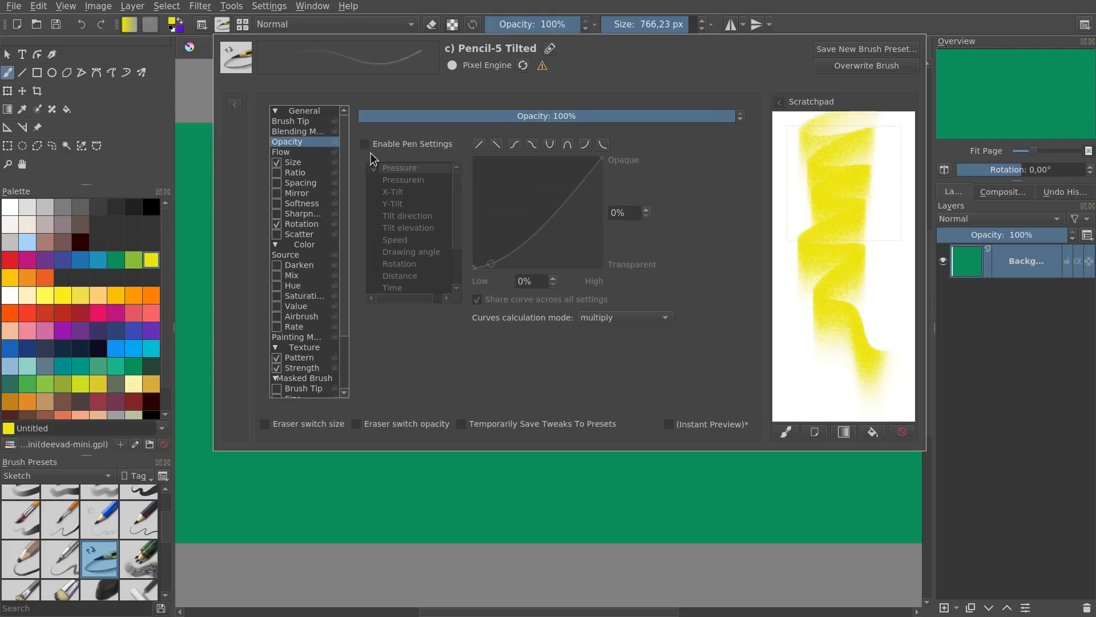
Bend the brush's flow pressure curve through a point at 66% input and 36% output, and set the flow strength to 50%
{"action": "left_click", "coordinate": [303, 152]}
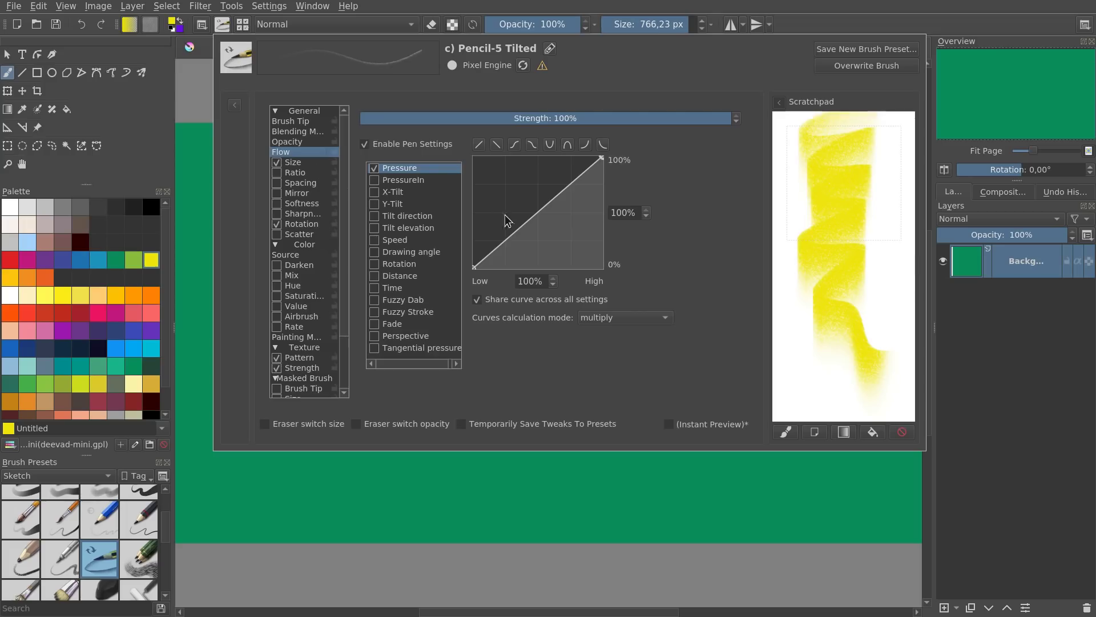
{"action": "left_click_drag", "start_coordinate": [542, 213], "coordinate": [558, 228]}
{"action": "left_click_drag", "start_coordinate": [637, 122], "coordinate": [549, 129]}
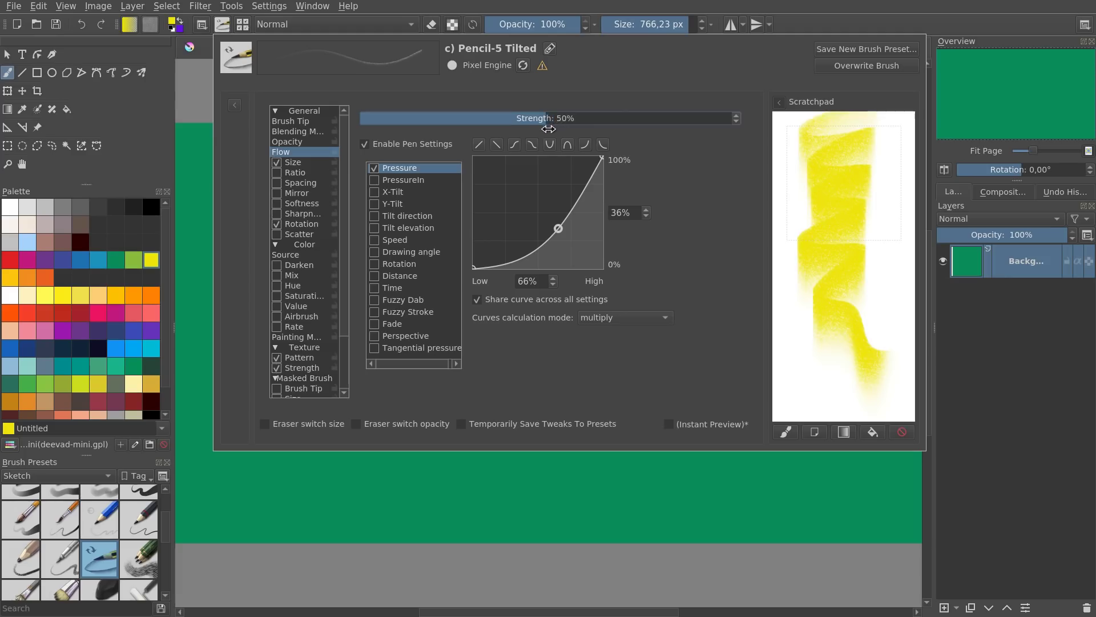
{"action": "key", "text": "F5"}
Paint two wavy test strokes with the reduced flow across the green canvas, undoing each one
{"action": "mouse_move", "coordinate": [295, 278]}
{"action": "left_mouse_down"}
{"action": "mouse_move", "coordinate": [480, 210]}
{"action": "mouse_move", "coordinate": [564, 316]}
{"action": "mouse_move", "coordinate": [768, 414]}
{"action": "left_mouse_up"}
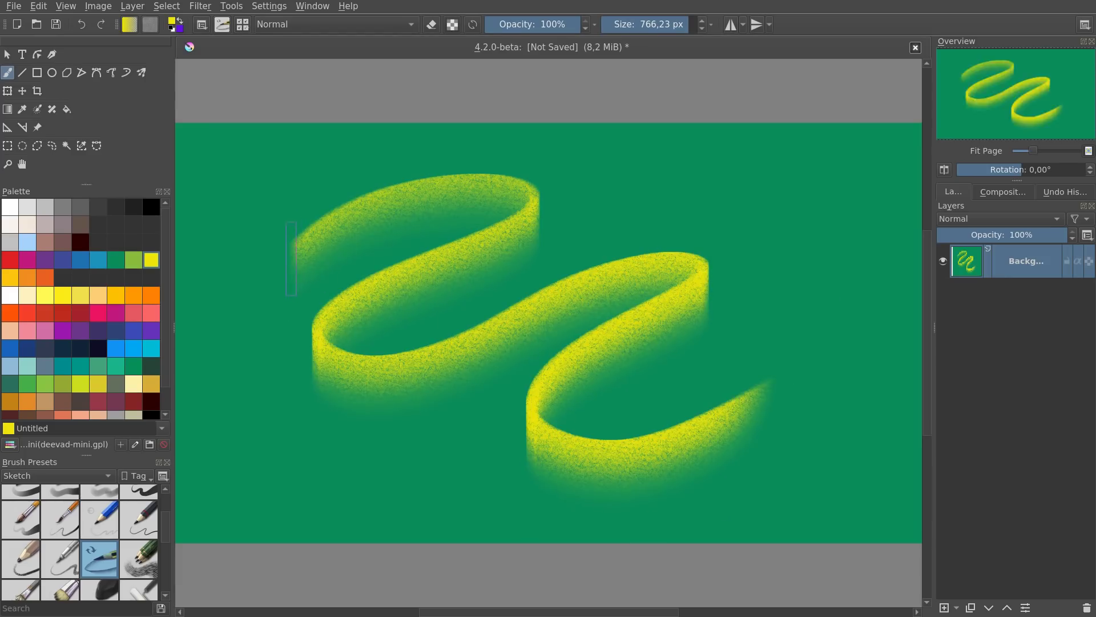
{"action": "key", "text": "ctrl+z"}
{"action": "mouse_move", "coordinate": [354, 257]}
{"action": "left_mouse_down"}
{"action": "mouse_move", "coordinate": [628, 190]}
{"action": "mouse_move", "coordinate": [365, 365]}
{"action": "mouse_move", "coordinate": [784, 339]}
{"action": "mouse_move", "coordinate": [651, 474]}
{"action": "mouse_move", "coordinate": [856, 503]}
{"action": "left_mouse_up"}
{"action": "key", "text": "ctrl+z"}
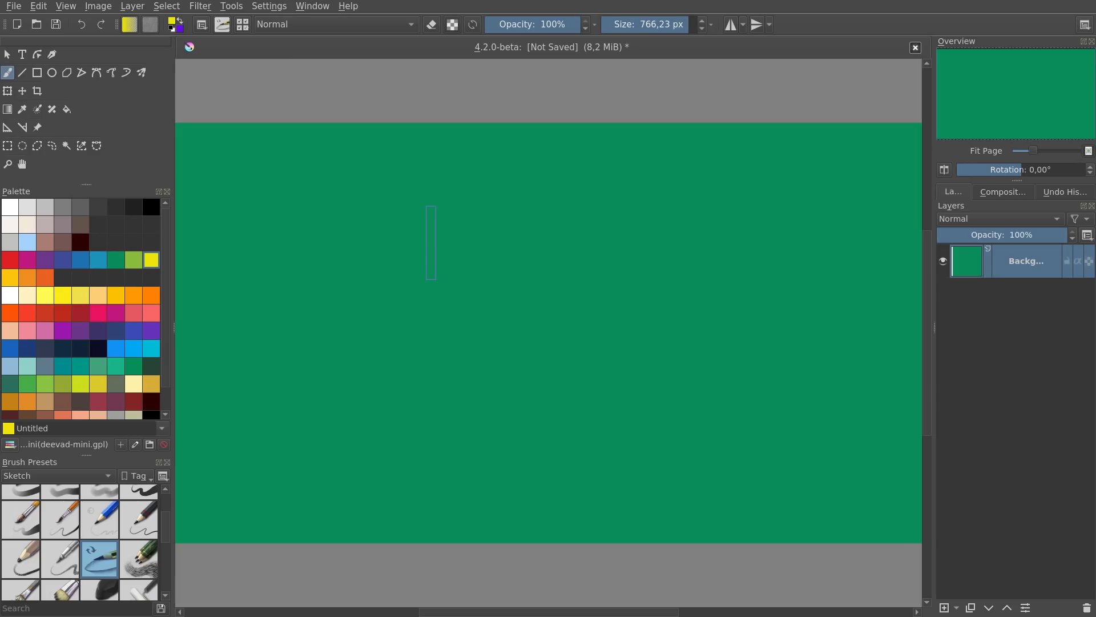
Check the Brush Flow Mode options in the general tool preferences, keep Creamy (Krita 4.2+), and leave the preferences without saving
{"action": "left_click", "coordinate": [280, 6]}
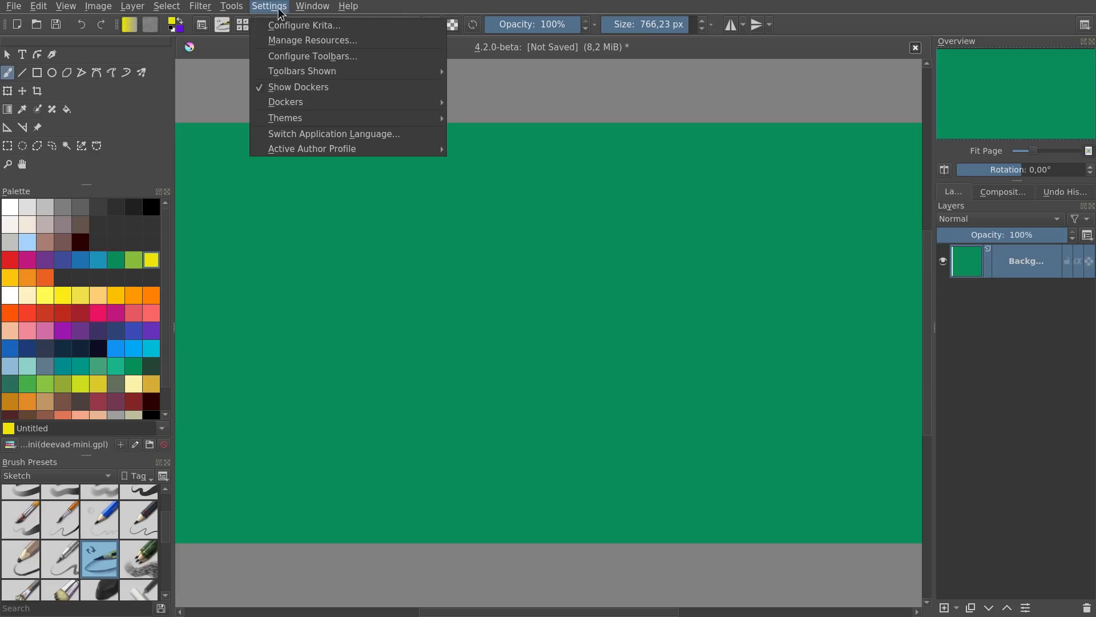
{"action": "left_click", "coordinate": [289, 27]}
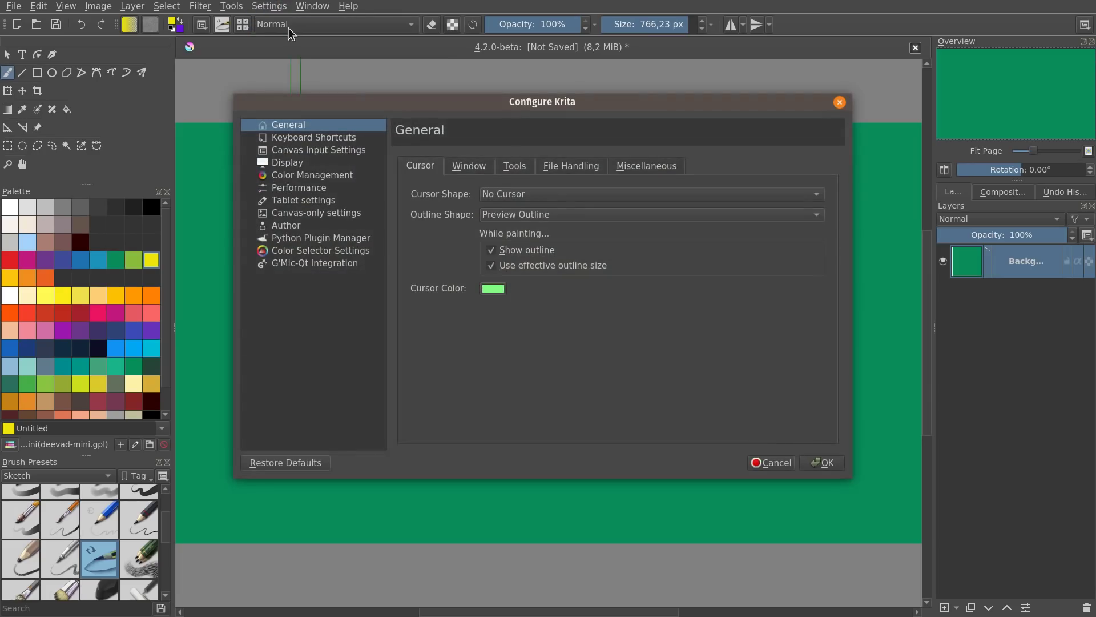
{"action": "left_click", "coordinate": [520, 170]}
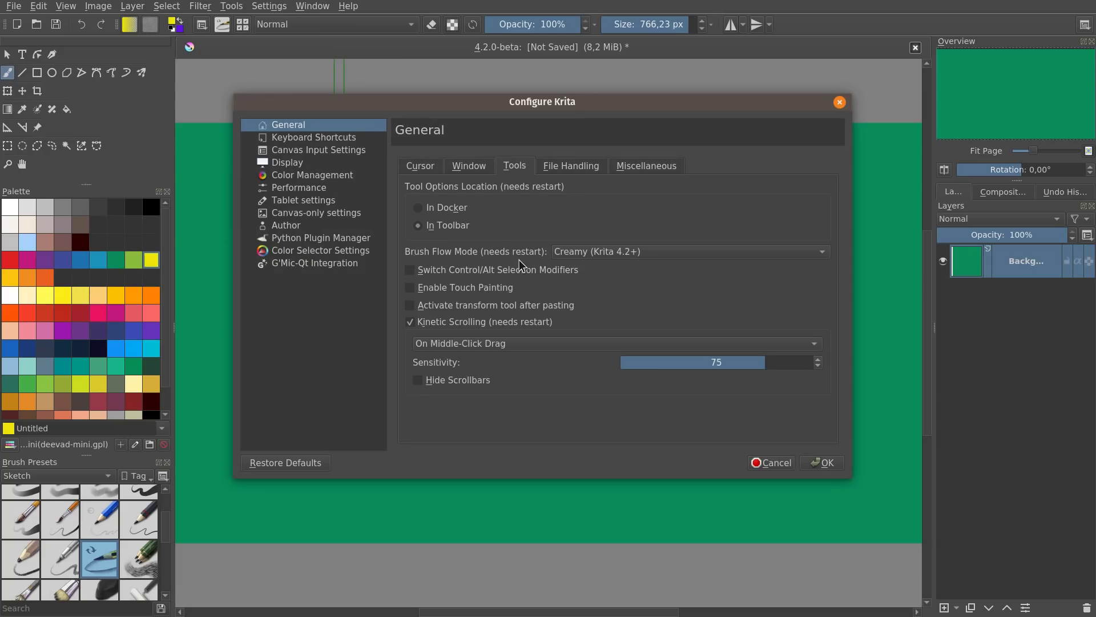
{"action": "left_click", "coordinate": [601, 254]}
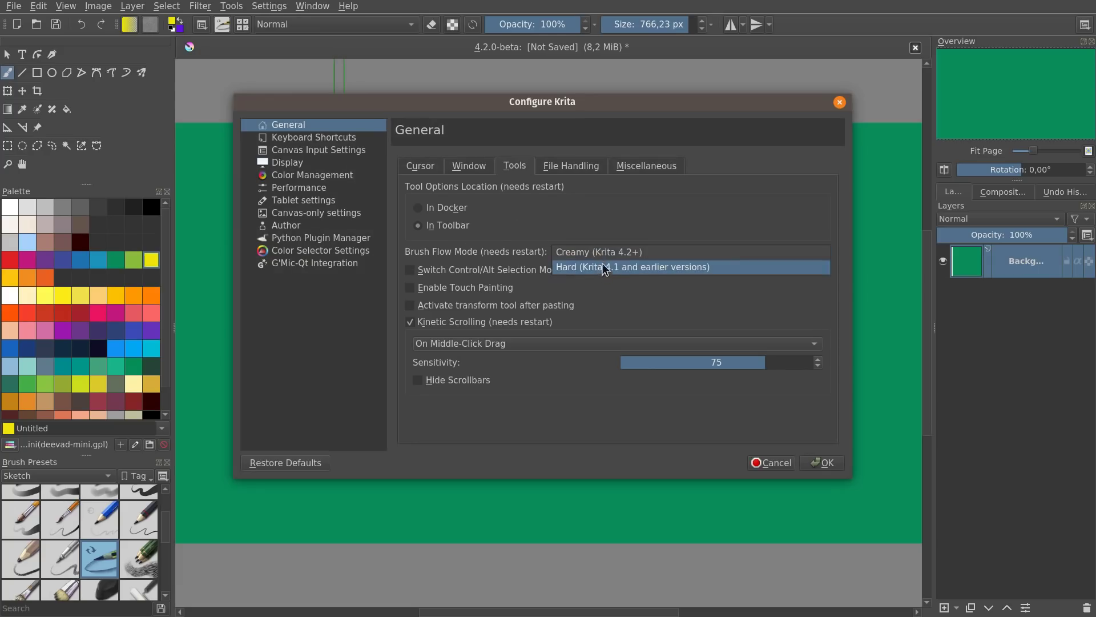
{"action": "left_click", "coordinate": [603, 254]}
{"action": "key", "text": "Escape"}
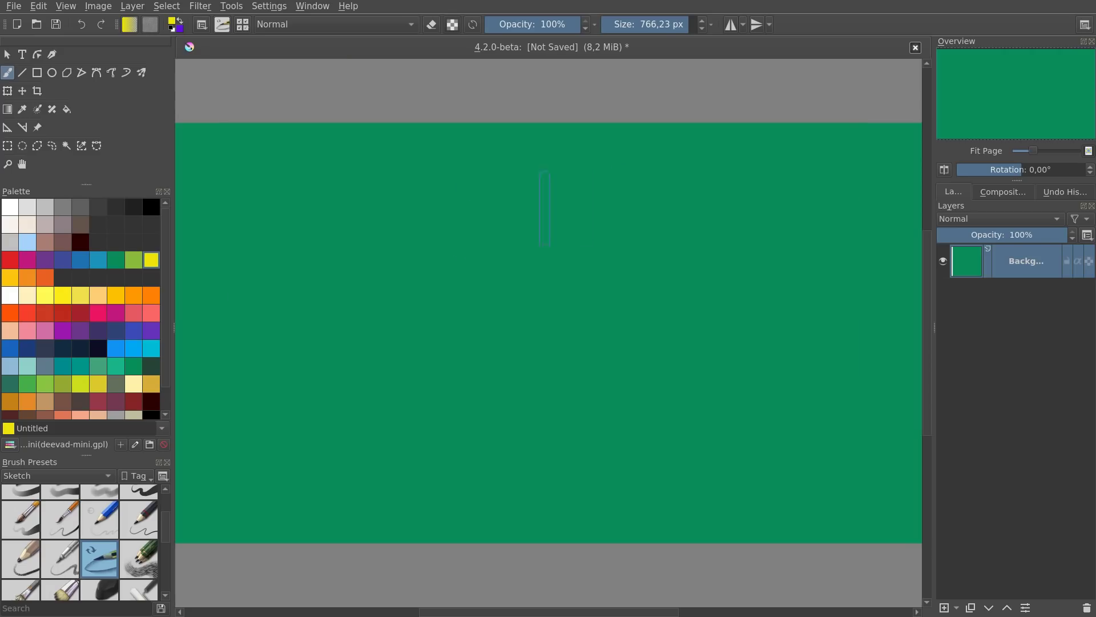
Reload the Pencil-5 Tilted preset by switching presets and draw small yellow test strokes at 39.70 px on the green canvas
{"action": "left_click", "coordinate": [104, 522]}
{"action": "left_click", "coordinate": [99, 561]}
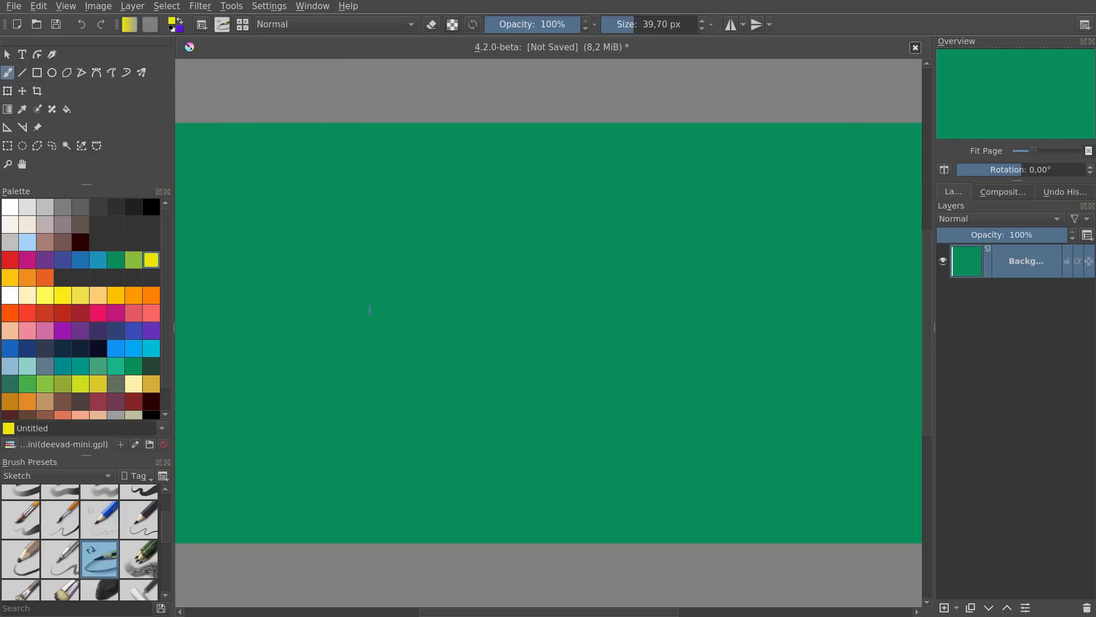
{"action": "left_click_drag", "start_coordinate": [370, 309], "coordinate": [487, 312]}
{"action": "mouse_move", "coordinate": [372, 337]}
{"action": "left_mouse_down"}
{"action": "mouse_move", "coordinate": [522, 225]}
{"action": "mouse_move", "coordinate": [398, 382]}
{"action": "mouse_move", "coordinate": [730, 364]}
{"action": "left_mouse_up"}
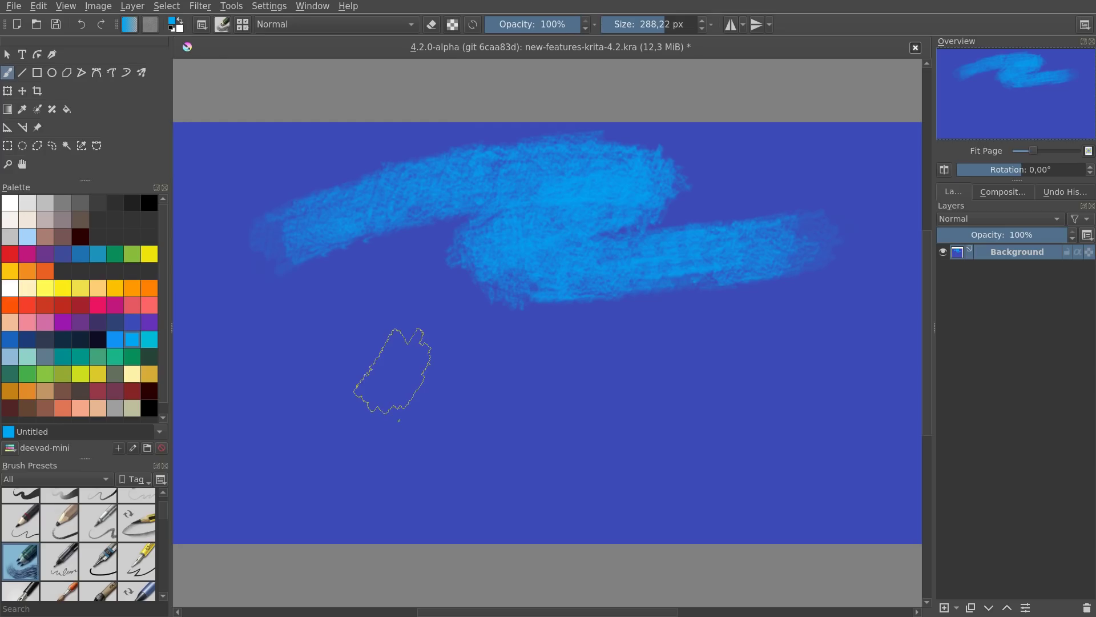
Enable Sharpness for the Pencil-6 Quick Shade brush, with its pen settings off and its strength at 86%
{"action": "key", "text": "F5"}
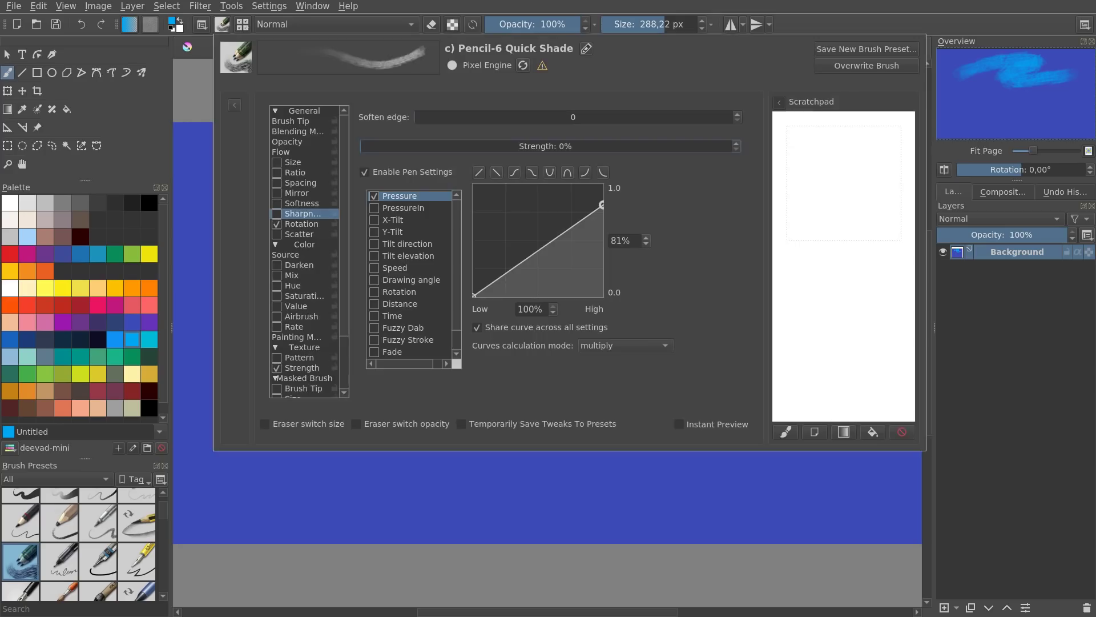
{"action": "left_click", "coordinate": [277, 214]}
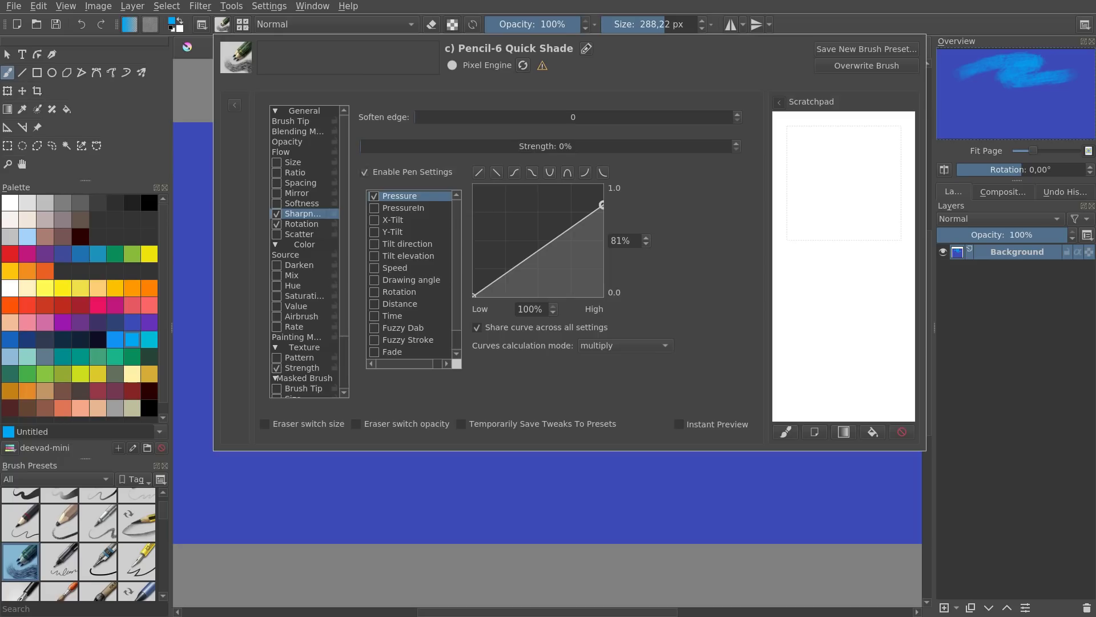
{"action": "left_click", "coordinate": [365, 172]}
{"action": "left_click_drag", "start_coordinate": [514, 146], "coordinate": [679, 146]}
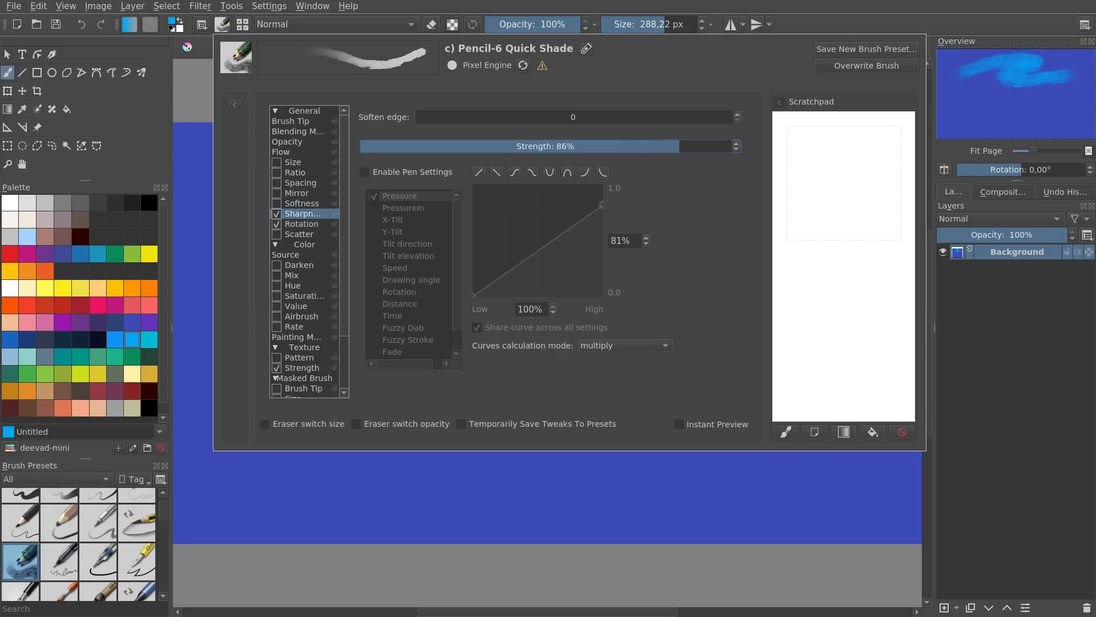
{"action": "left_click", "coordinate": [510, 516]}
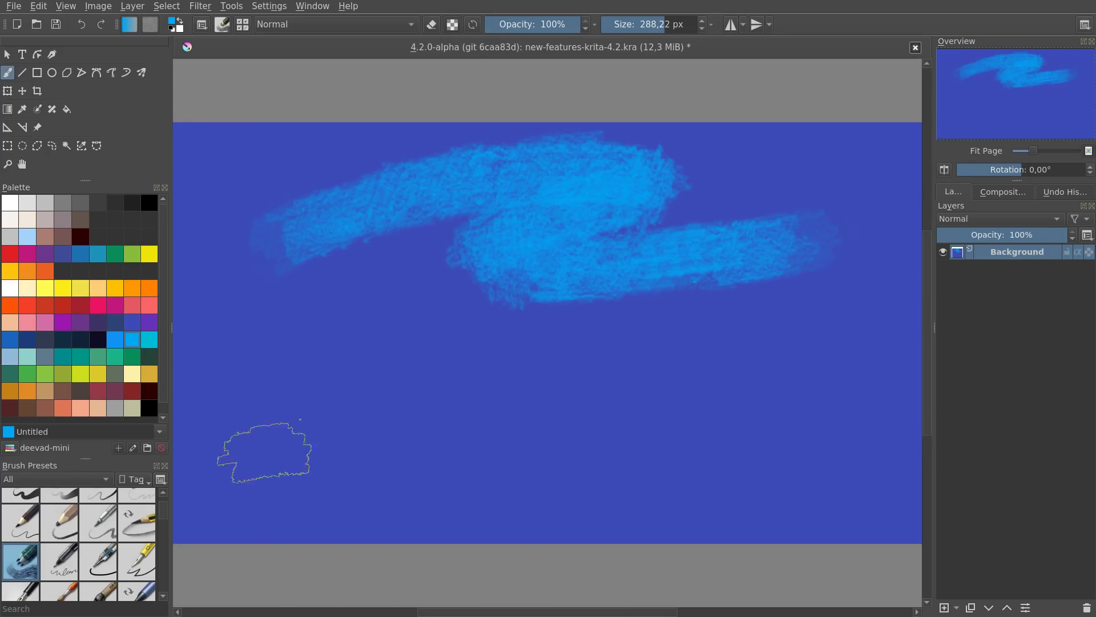
Paint a wavy light-blue stroke below the existing one, examine its edges up close, and undo it
{"action": "mouse_move", "coordinate": [250, 464]}
{"action": "left_mouse_down"}
{"action": "mouse_move", "coordinate": [531, 354]}
{"action": "mouse_move", "coordinate": [583, 463]}
{"action": "mouse_move", "coordinate": [788, 399]}
{"action": "left_mouse_up"}
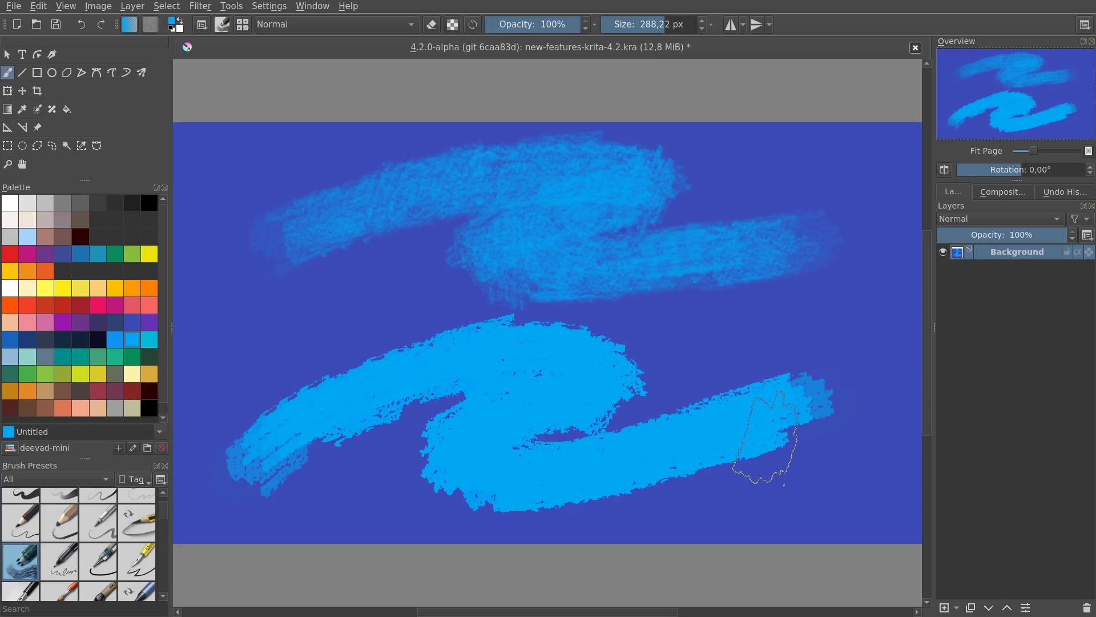
{"action": "scroll", "coordinate": [585, 377], "scroll_direction": "up", "scroll_amount": 5}
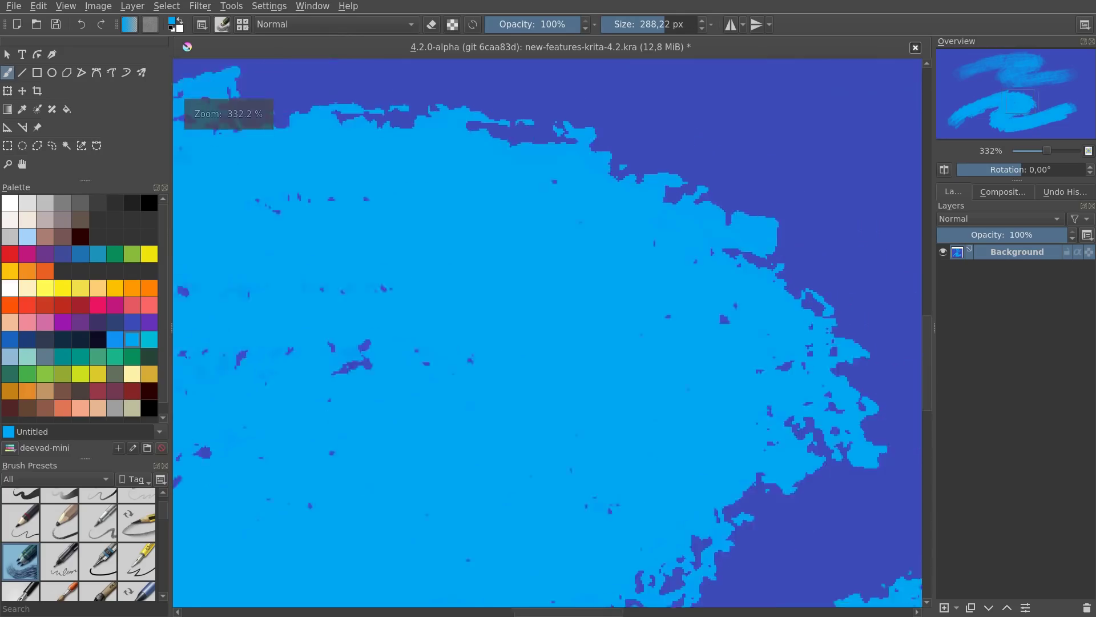
{"action": "scroll", "coordinate": [605, 371], "scroll_direction": "up", "scroll_amount": 2}
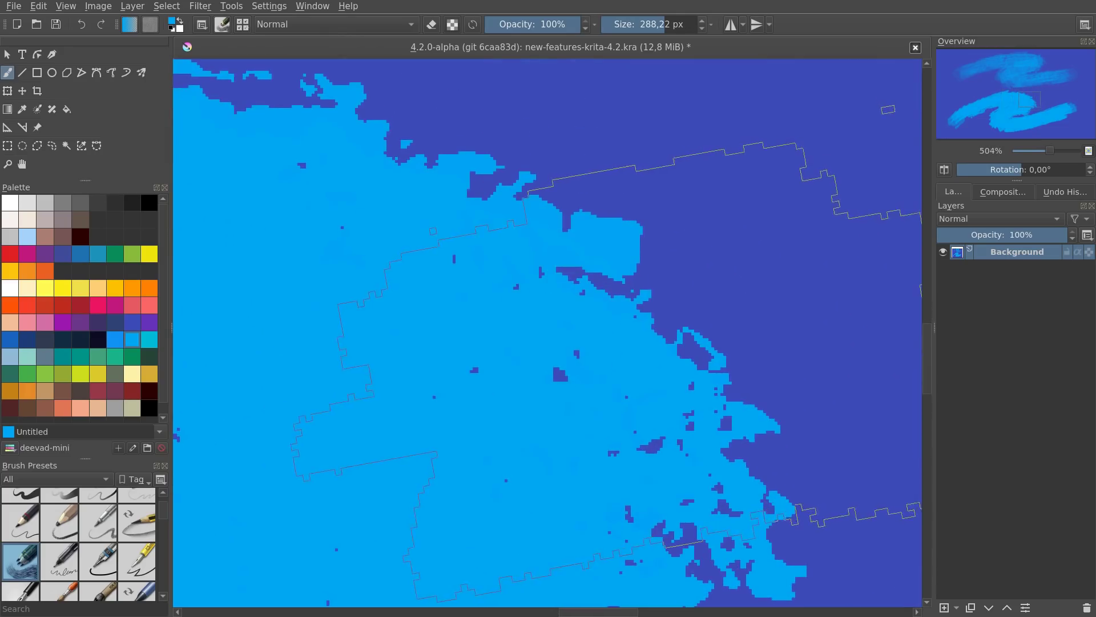
{"action": "key", "text": "1"}
{"action": "key", "text": "2"}
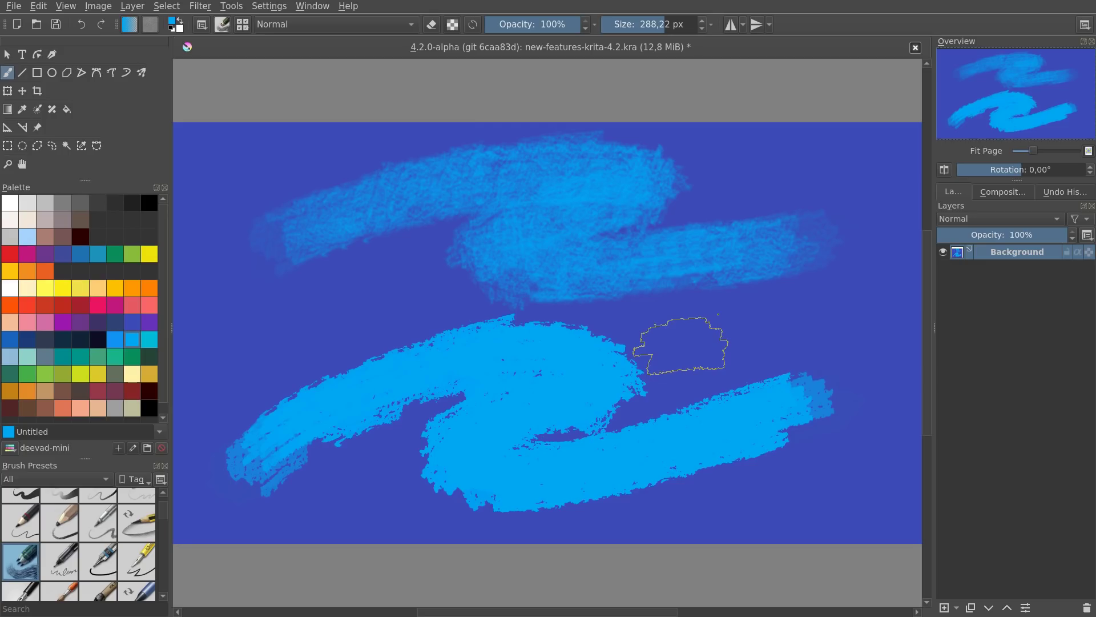
{"action": "key", "text": "ctrl"}
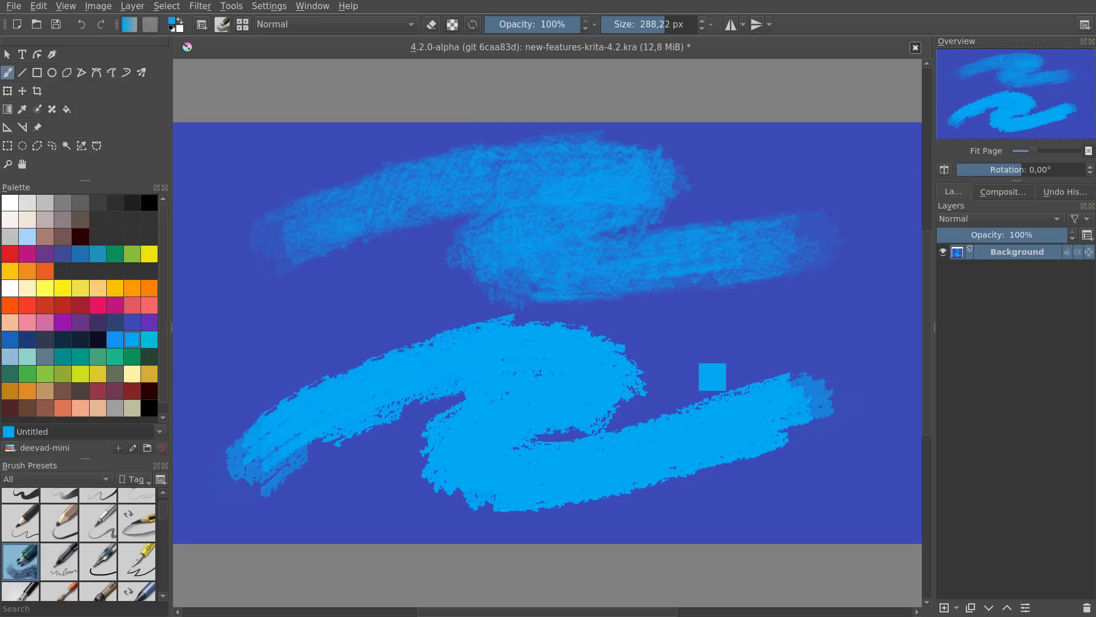
{"action": "key", "text": "ctrl+z"}
Enable the pen settings for the brush's Sharpness and set its strength to 100%
{"action": "key", "text": "F5"}
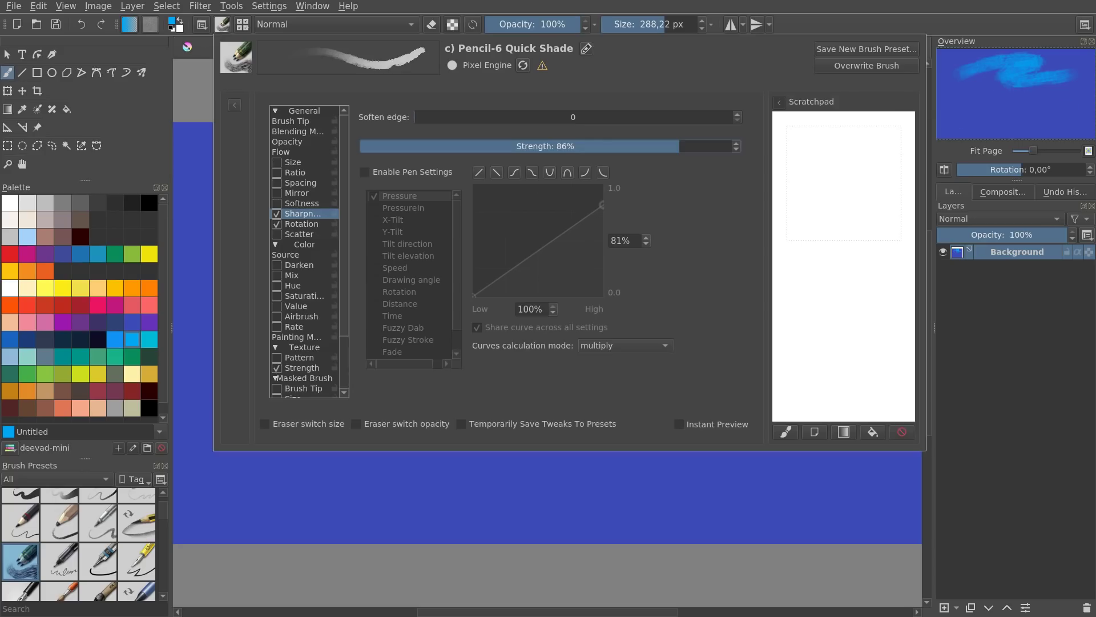
{"action": "left_click", "coordinate": [365, 172]}
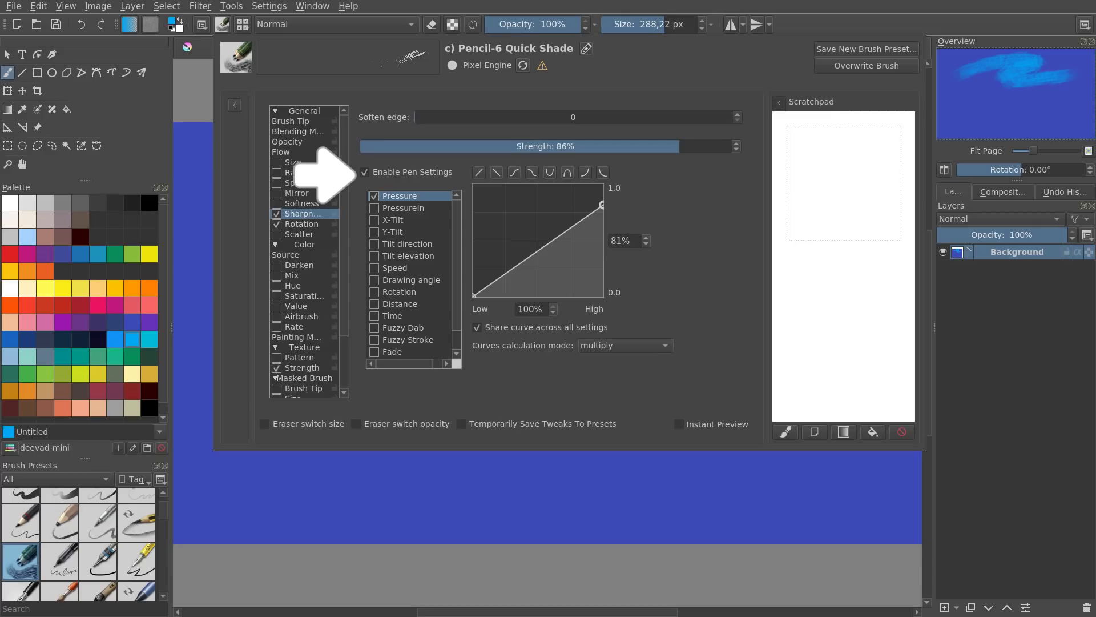
{"action": "left_click_drag", "start_coordinate": [682, 147], "coordinate": [732, 147]}
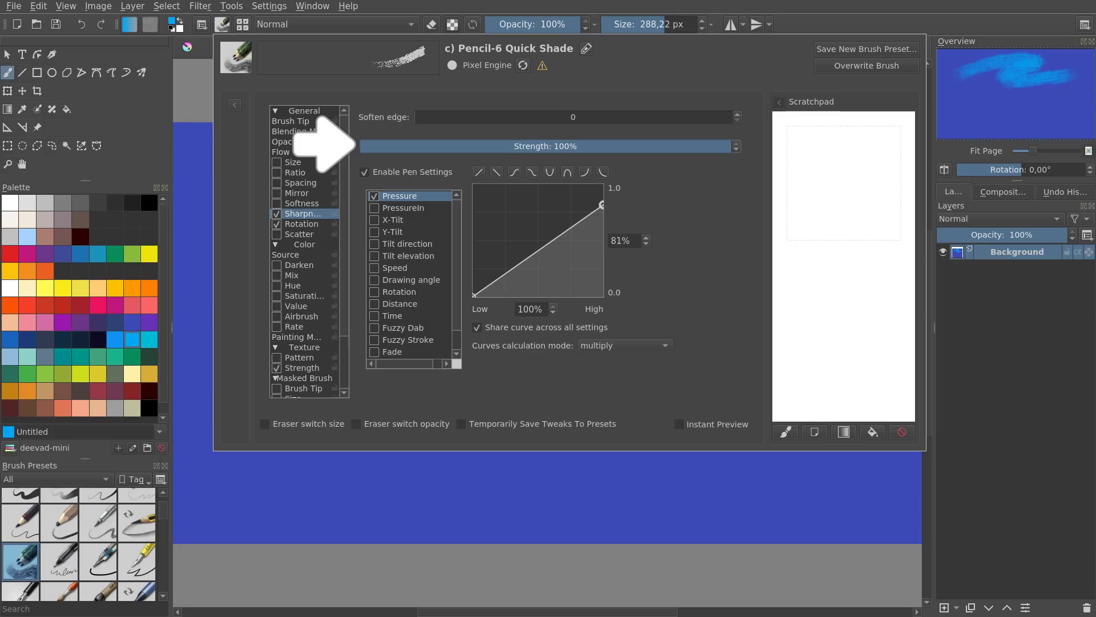
Reset the Sharpness pressure curve to linear and raise its low-pressure point to 46%
{"action": "mouse_move", "coordinate": [732, 147]}
{"action": "left_mouse_down"}
{"action": "mouse_move", "coordinate": [521, 146]}
{"action": "mouse_move", "coordinate": [734, 146]}
{"action": "left_mouse_up"}
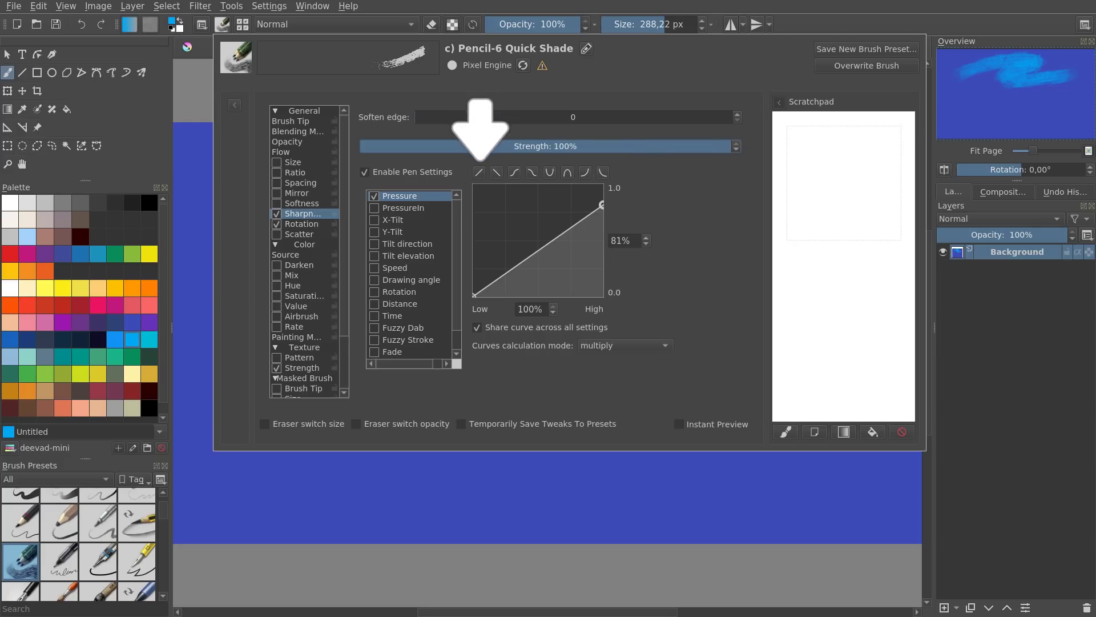
{"action": "left_click", "coordinate": [479, 173]}
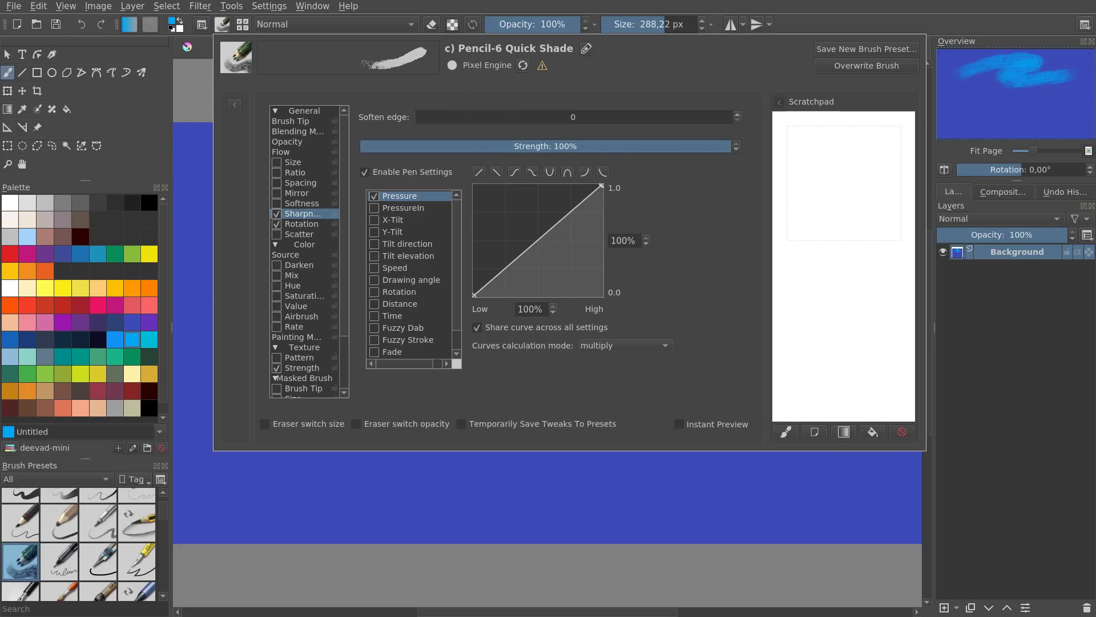
{"action": "left_click_drag", "start_coordinate": [474, 295], "coordinate": [474, 244]}
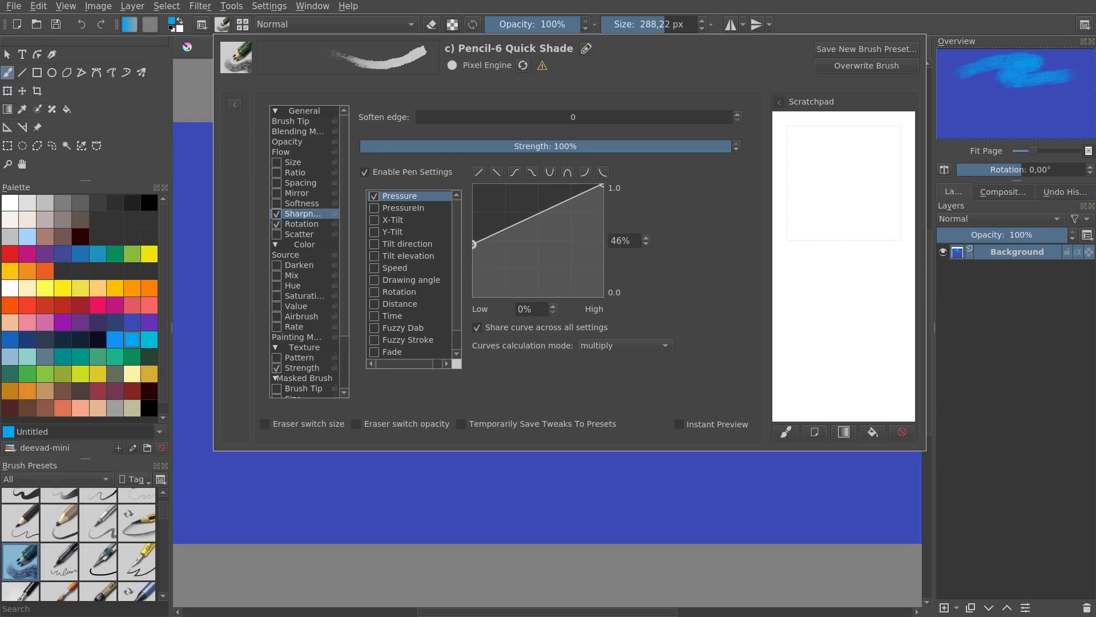
Paint a broad wavy light-blue test stroke across the lower half of the blue canvas and undo it
{"action": "left_click", "coordinate": [374, 477]}
{"action": "mouse_move", "coordinate": [249, 448]}
{"action": "left_mouse_down"}
{"action": "mouse_move", "coordinate": [623, 484]}
{"action": "mouse_move", "coordinate": [799, 434]}
{"action": "left_mouse_up"}
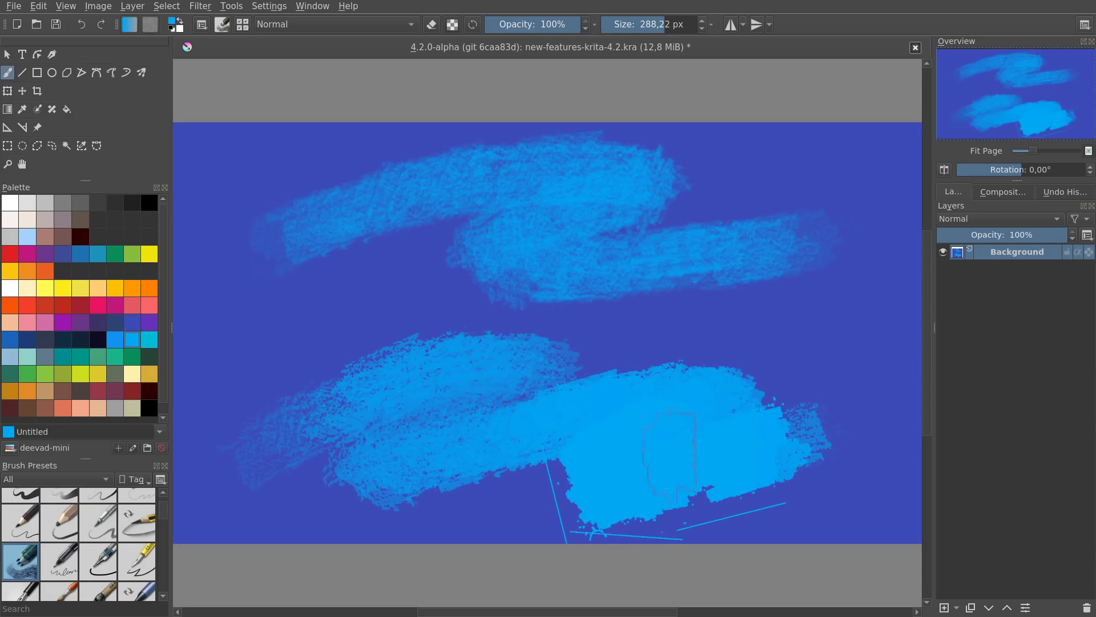
{"action": "key", "text": "ctrl+z"}
Lower the high-pressure point of the Sharpness curve to 91%
{"action": "key", "text": "F5"}
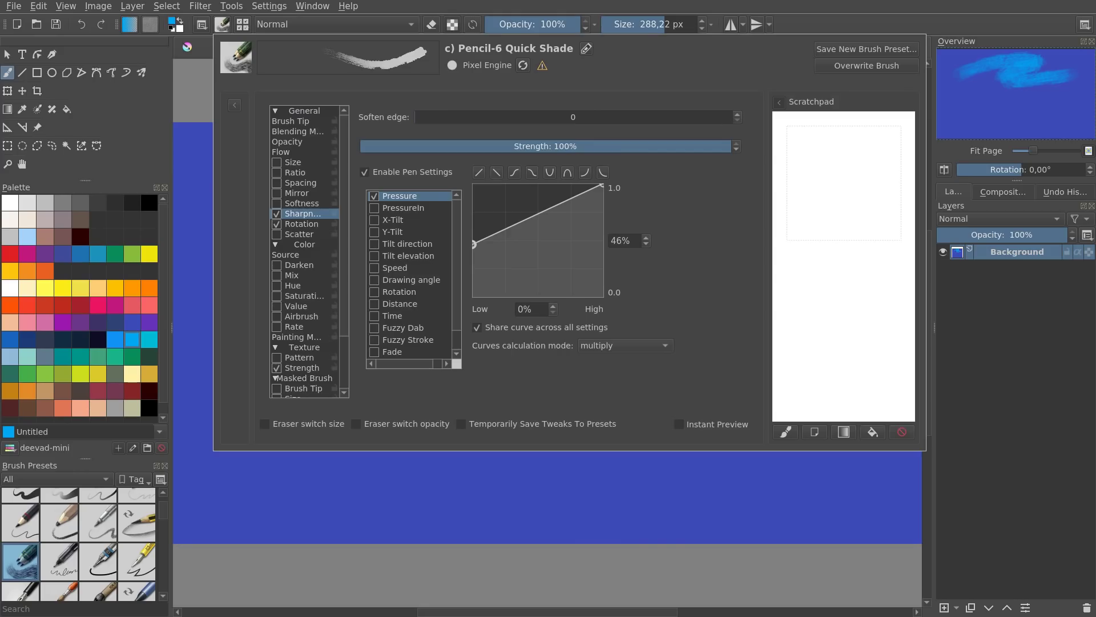
{"action": "left_click_drag", "start_coordinate": [603, 184], "coordinate": [603, 194]}
{"action": "key", "text": "F5"}
Try several S-shaped light-blue strokes below the existing one with the adjusted curve, undoing each attempt
{"action": "mouse_move", "coordinate": [287, 436]}
{"action": "left_mouse_down"}
{"action": "mouse_move", "coordinate": [305, 444]}
{"action": "mouse_move", "coordinate": [708, 434]}
{"action": "mouse_move", "coordinate": [811, 417]}
{"action": "left_mouse_up"}
{"action": "key", "text": "ctrl+z"}
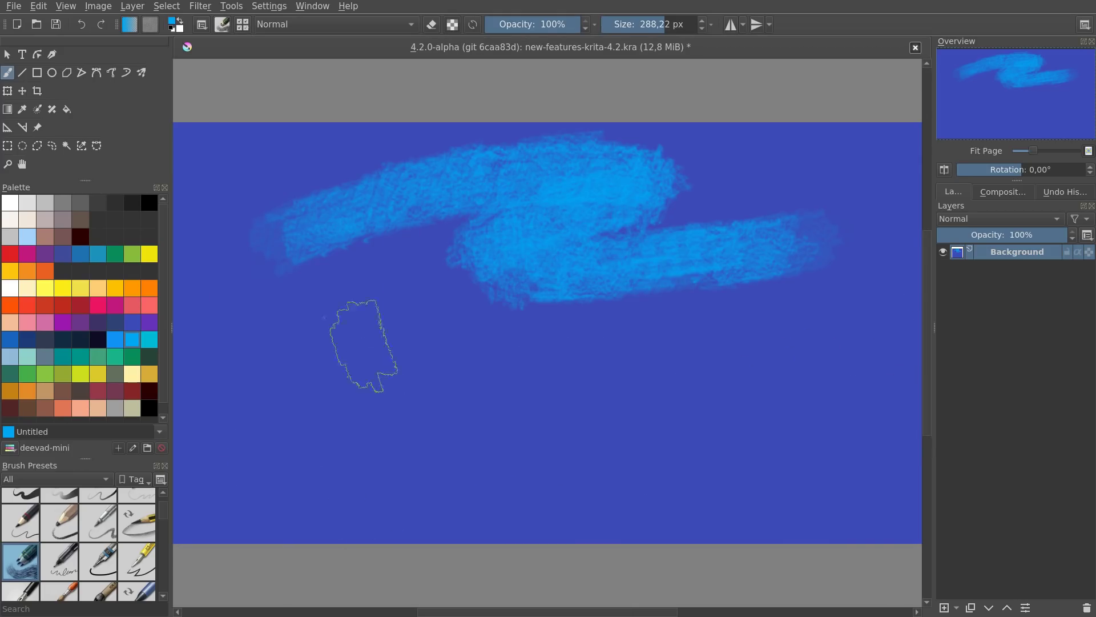
{"action": "mouse_move", "coordinate": [257, 447]}
{"action": "left_mouse_down"}
{"action": "mouse_move", "coordinate": [530, 345]}
{"action": "mouse_move", "coordinate": [431, 461]}
{"action": "mouse_move", "coordinate": [844, 354]}
{"action": "left_mouse_up"}
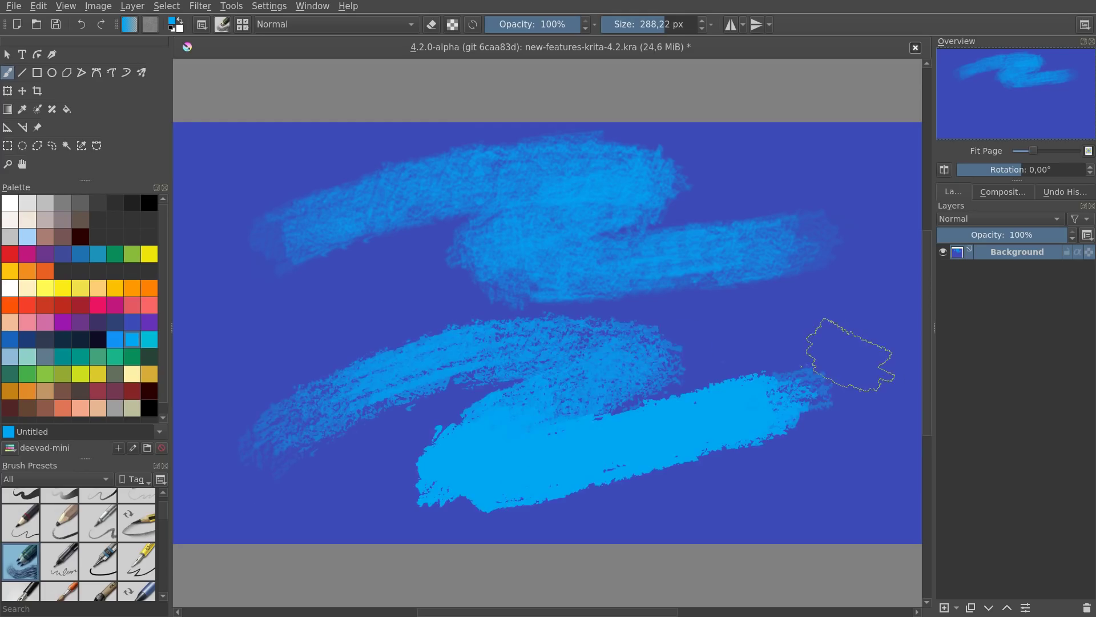
{"action": "key", "text": "ctrl+z"}
{"action": "mouse_move", "coordinate": [251, 434]}
{"action": "left_mouse_down"}
{"action": "mouse_move", "coordinate": [448, 355]}
{"action": "mouse_move", "coordinate": [295, 439]}
{"action": "mouse_move", "coordinate": [526, 413]}
{"action": "mouse_move", "coordinate": [516, 428]}
{"action": "mouse_move", "coordinate": [814, 388]}
{"action": "left_mouse_up"}
{"action": "key", "text": "ctrl+z"}
Scribble a wide light-blue patch across the lower half of the canvas, building up pressure, and undo its last two strokes
{"action": "mouse_move", "coordinate": [244, 428]}
{"action": "left_mouse_down"}
{"action": "mouse_move", "coordinate": [548, 366]}
{"action": "mouse_move", "coordinate": [371, 468]}
{"action": "left_mouse_up"}
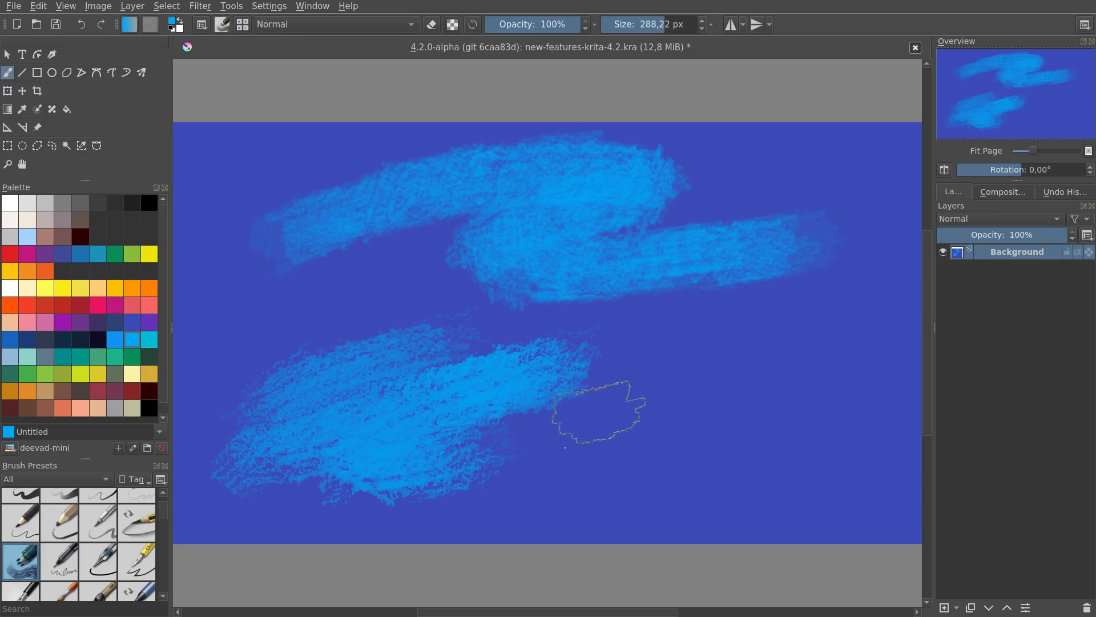
{"action": "left_click_drag", "start_coordinate": [491, 448], "coordinate": [844, 436]}
{"action": "mouse_move", "coordinate": [685, 365]}
{"action": "left_mouse_down"}
{"action": "mouse_move", "coordinate": [811, 342]}
{"action": "mouse_move", "coordinate": [886, 367]}
{"action": "left_mouse_up"}
{"action": "mouse_move", "coordinate": [468, 446]}
{"action": "left_mouse_down"}
{"action": "mouse_move", "coordinate": [399, 502]}
{"action": "mouse_move", "coordinate": [531, 494]}
{"action": "left_mouse_up"}
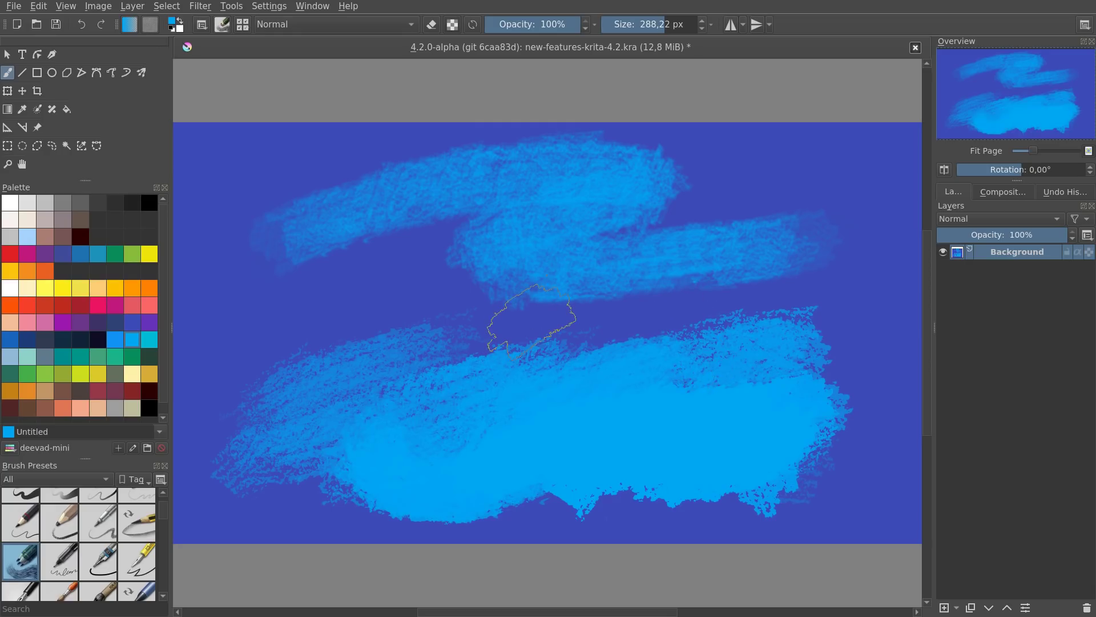
{"action": "key", "text": "ctrl+z"}
{"action": "key", "text": "ctrl+z"}
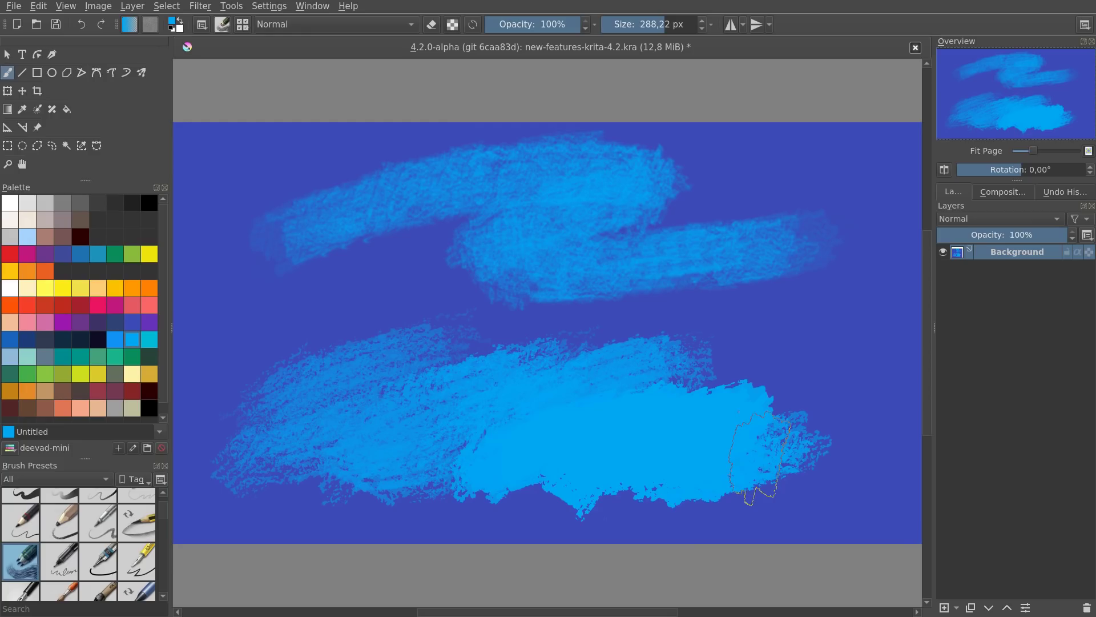
Fill a new layer with orange and paint overlapping Canary yellow strokes across its upper part
{"action": "key", "text": "shift+BackSpace"}
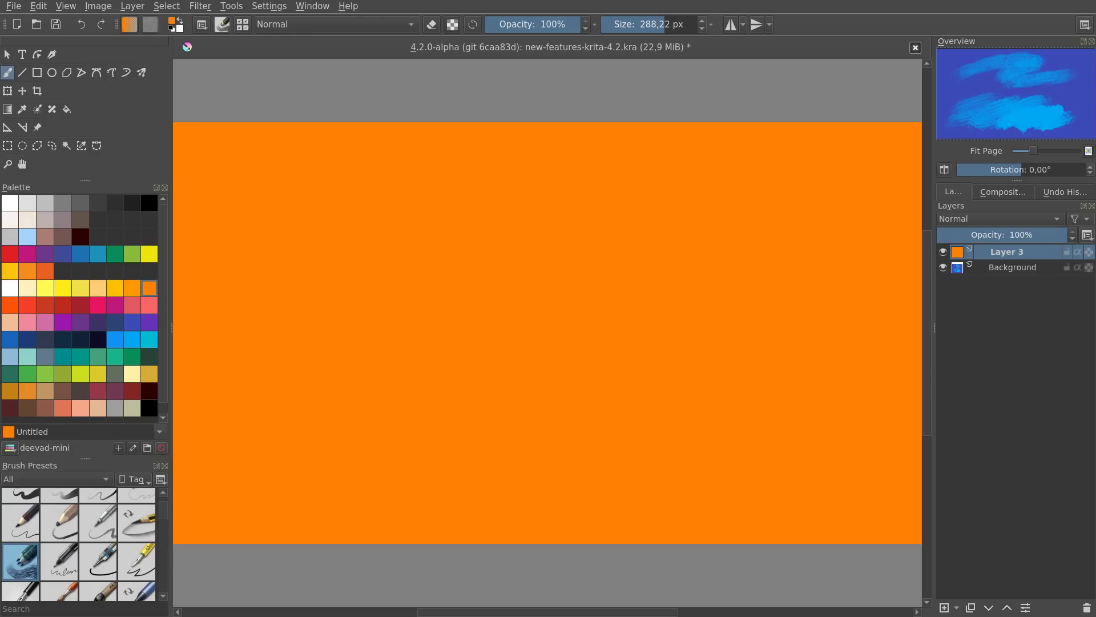
{"action": "left_click", "coordinate": [62, 288]}
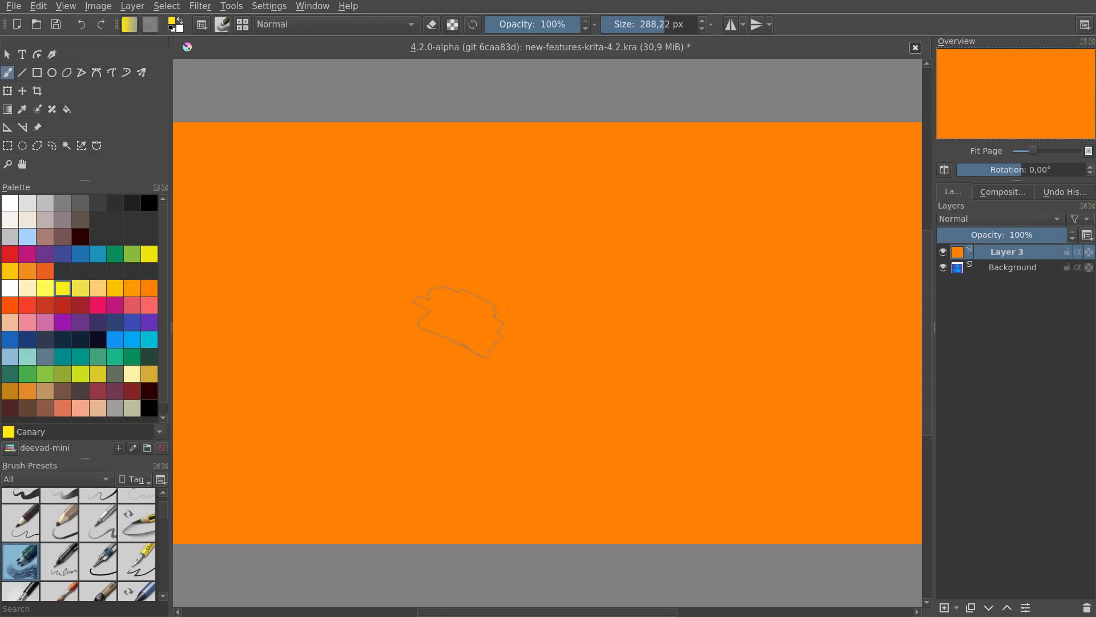
{"action": "key", "text": "F5"}
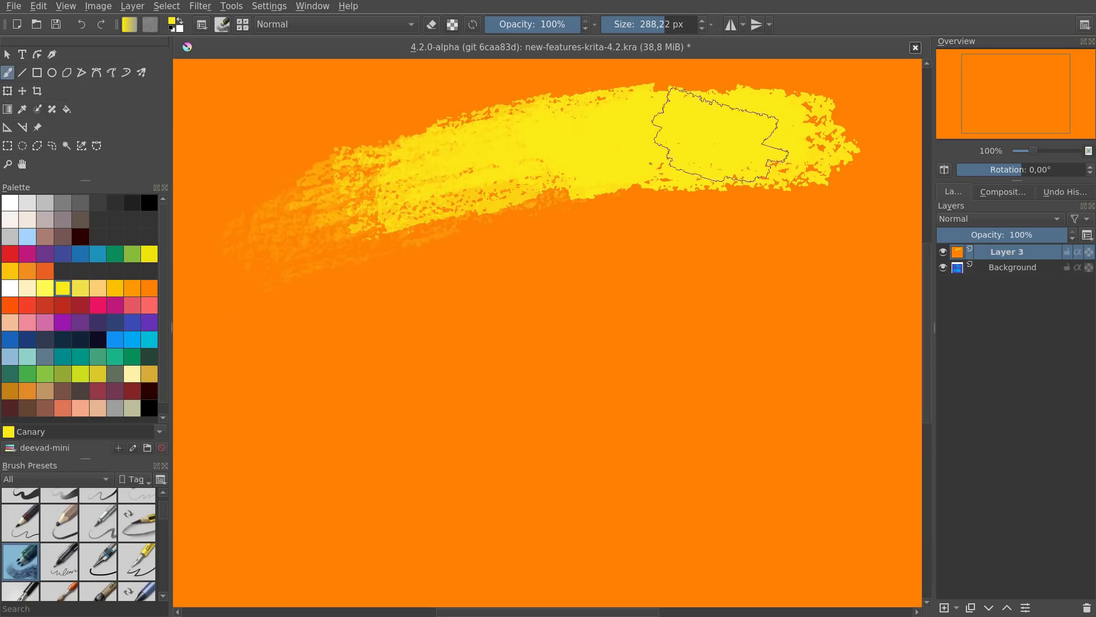
{"action": "left_click_drag", "start_coordinate": [274, 251], "coordinate": [691, 154]}
{"action": "left_click_drag", "start_coordinate": [365, 281], "coordinate": [783, 220]}
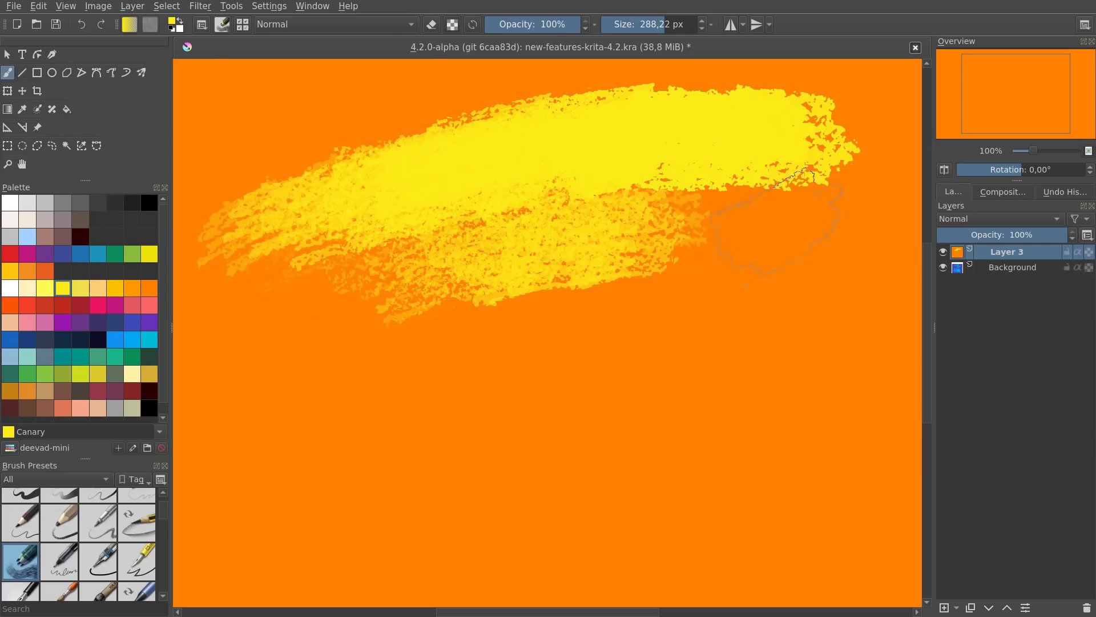
Set the Soften edge value of the brush's Sharpness to 100
{"action": "key", "text": "F5"}
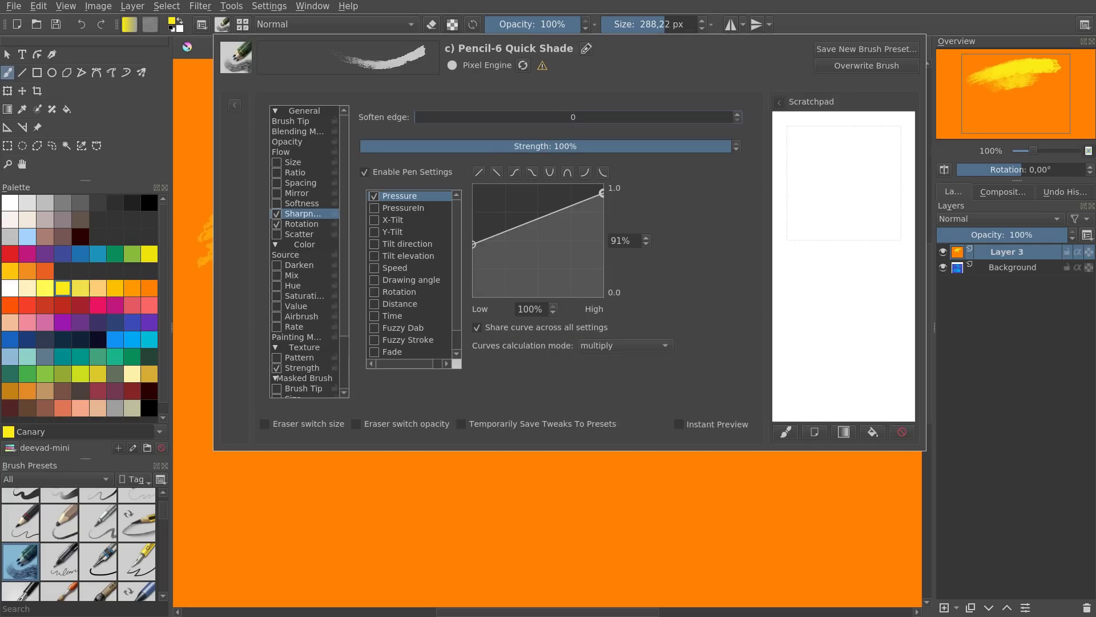
{"action": "left_click_drag", "start_coordinate": [427, 117], "coordinate": [732, 117]}
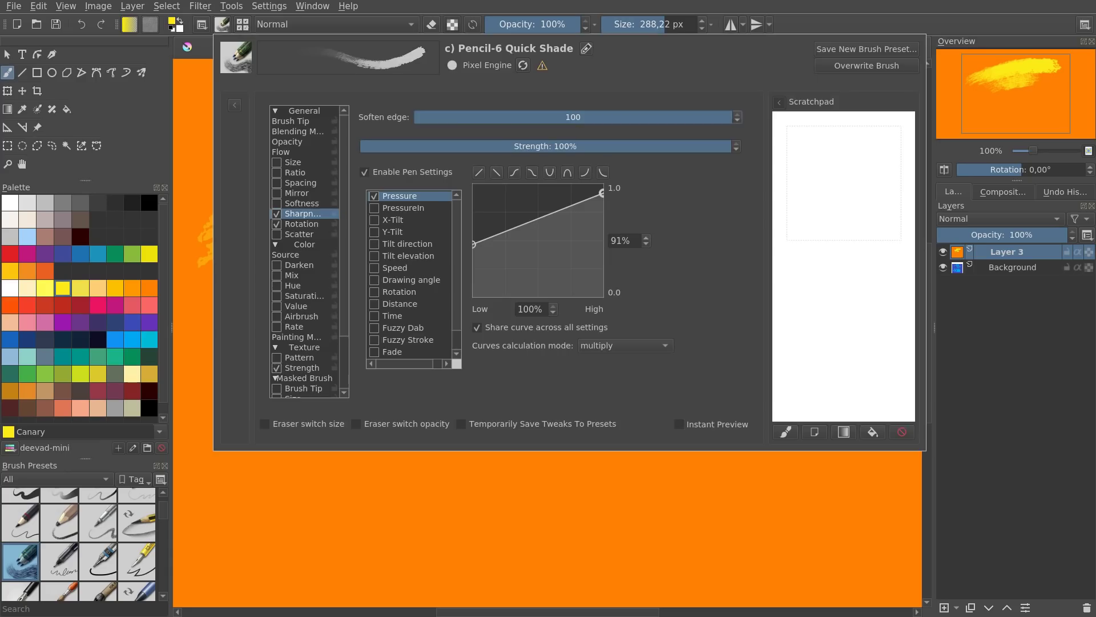
{"action": "left_click", "coordinate": [439, 473]}
Cover the area below the existing yellow strokes with softened yellow shading and undo it
{"action": "mouse_move", "coordinate": [293, 494]}
{"action": "left_mouse_down"}
{"action": "mouse_move", "coordinate": [508, 418]}
{"action": "mouse_move", "coordinate": [755, 357]}
{"action": "mouse_move", "coordinate": [392, 490]}
{"action": "mouse_move", "coordinate": [475, 494]}
{"action": "mouse_move", "coordinate": [748, 409]}
{"action": "mouse_move", "coordinate": [727, 455]}
{"action": "mouse_move", "coordinate": [498, 543]}
{"action": "mouse_move", "coordinate": [628, 534]}
{"action": "left_mouse_up"}
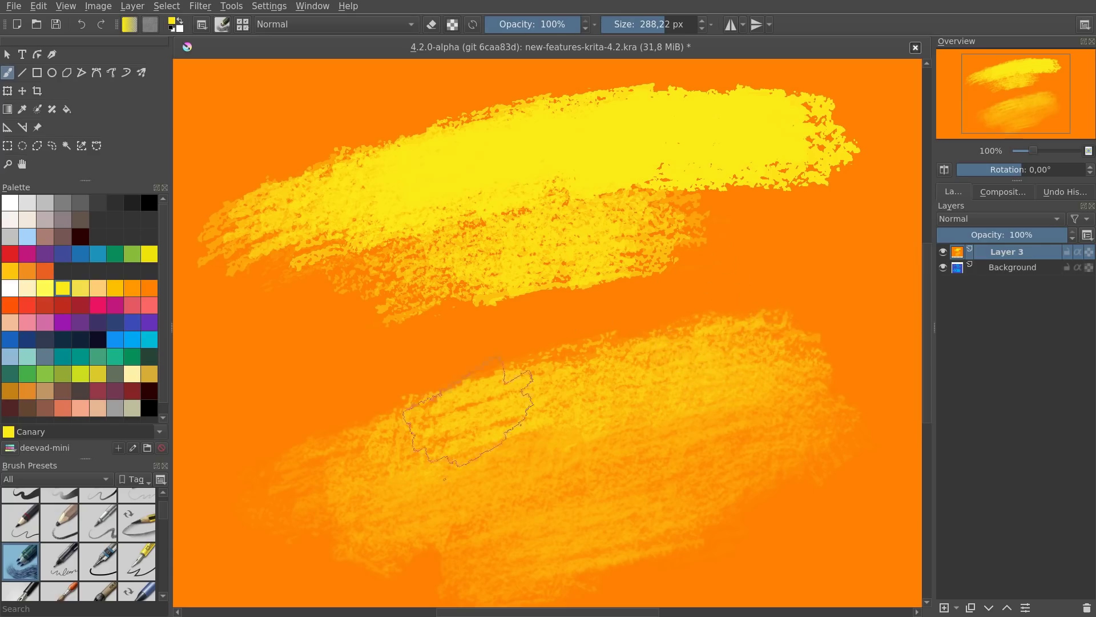
{"action": "mouse_move", "coordinate": [514, 416]}
{"action": "left_mouse_down"}
{"action": "mouse_move", "coordinate": [403, 440]}
{"action": "mouse_move", "coordinate": [734, 397]}
{"action": "mouse_move", "coordinate": [306, 477]}
{"action": "mouse_move", "coordinate": [722, 362]}
{"action": "mouse_move", "coordinate": [445, 517]}
{"action": "left_mouse_up"}
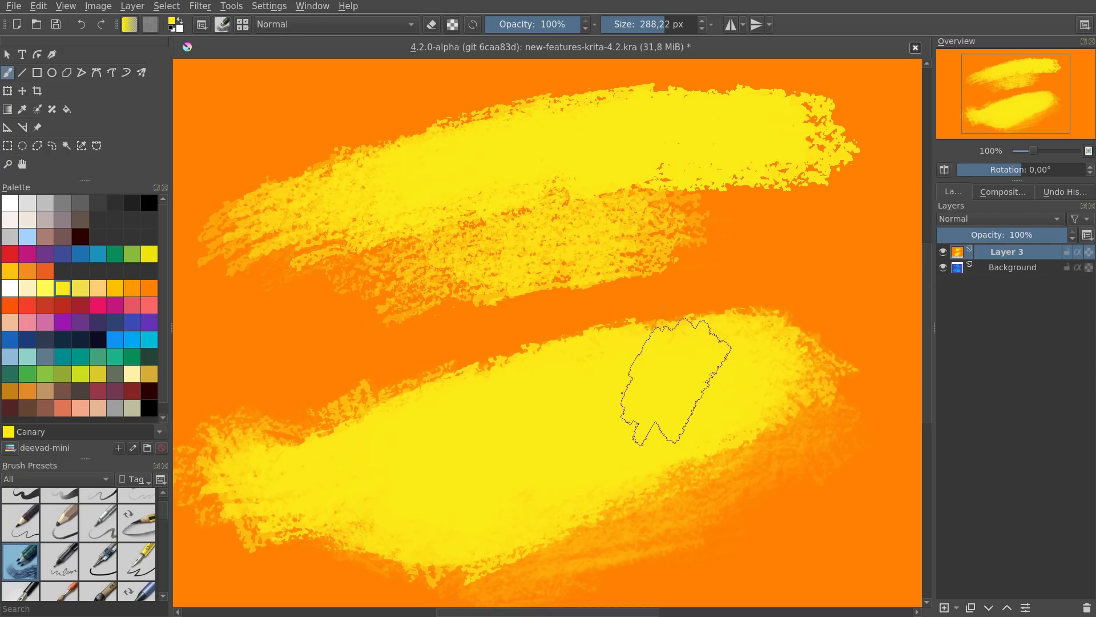
{"action": "key", "text": "ctrl+z"}
{"action": "key", "text": "ctrl+z"}
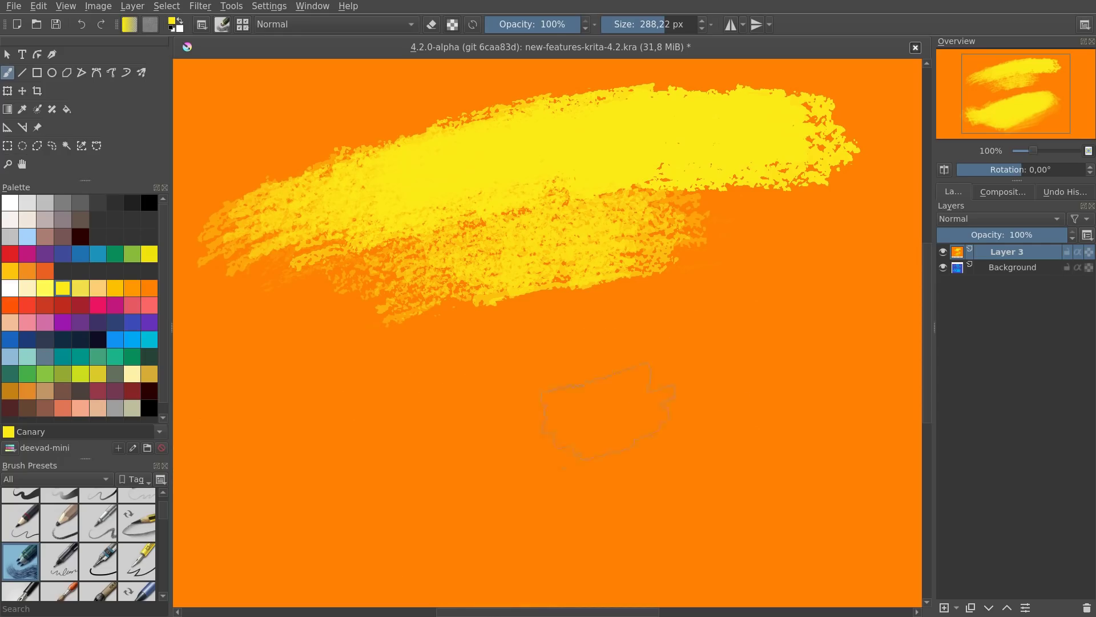
Paint light, soft-edged yellow shading across the lower part of the orange layer
{"action": "mouse_move", "coordinate": [260, 460]}
{"action": "left_mouse_down"}
{"action": "mouse_move", "coordinate": [411, 412]}
{"action": "mouse_move", "coordinate": [749, 365]}
{"action": "mouse_move", "coordinate": [447, 414]}
{"action": "mouse_move", "coordinate": [352, 476]}
{"action": "mouse_move", "coordinate": [744, 392]}
{"action": "mouse_move", "coordinate": [462, 505]}
{"action": "mouse_move", "coordinate": [834, 400]}
{"action": "left_mouse_up"}
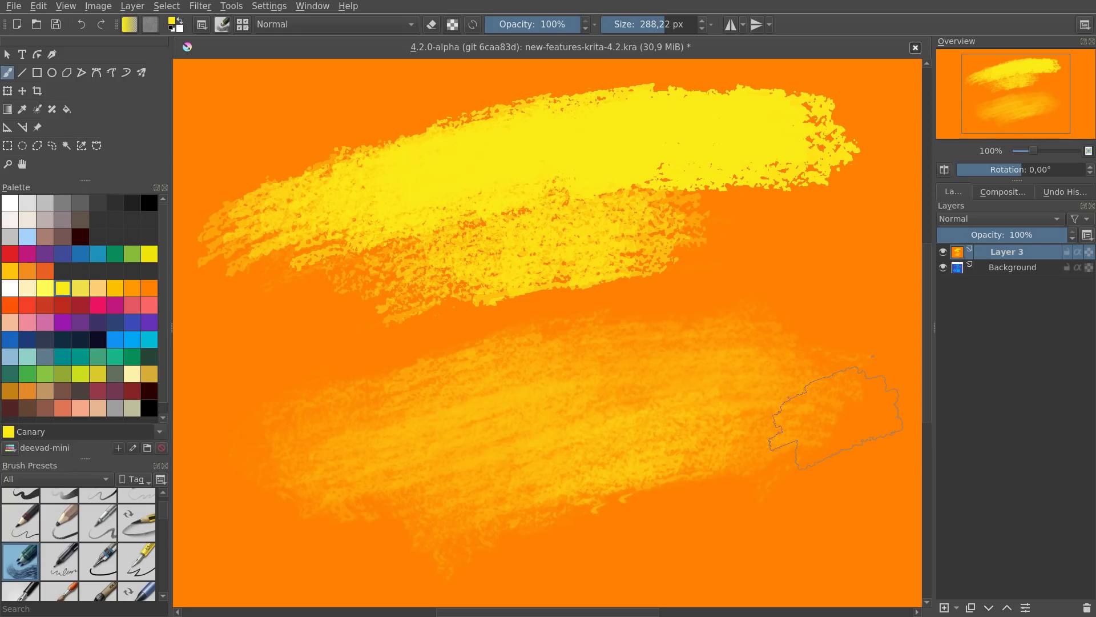
{"action": "mouse_move", "coordinate": [440, 429]}
{"action": "left_mouse_down"}
{"action": "mouse_move", "coordinate": [518, 385]}
{"action": "mouse_move", "coordinate": [674, 349]}
{"action": "mouse_move", "coordinate": [429, 399]}
{"action": "mouse_move", "coordinate": [385, 448]}
{"action": "mouse_move", "coordinate": [678, 366]}
{"action": "mouse_move", "coordinate": [680, 403]}
{"action": "mouse_move", "coordinate": [428, 455]}
{"action": "mouse_move", "coordinate": [573, 472]}
{"action": "mouse_move", "coordinate": [793, 439]}
{"action": "mouse_move", "coordinate": [469, 523]}
{"action": "mouse_move", "coordinate": [739, 426]}
{"action": "left_mouse_up"}
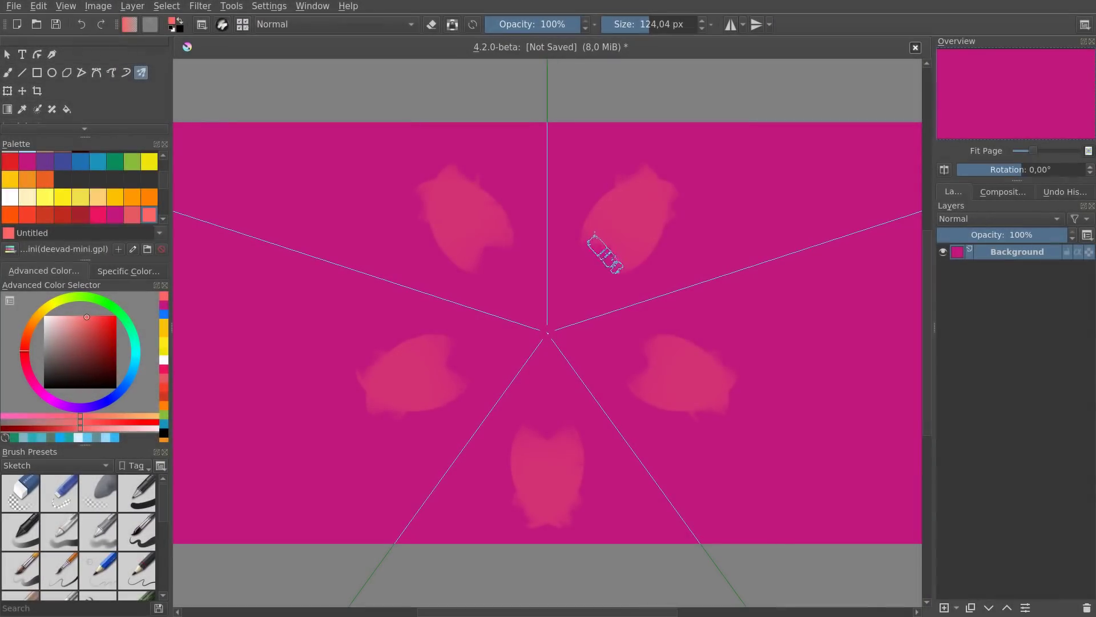
Paint a coral five-petal flower with a round centre on the magenta canvas using the Multibrush tool in Snowflake mode
{"action": "mouse_move", "coordinate": [605, 244]}
{"action": "left_mouse_down"}
{"action": "mouse_move", "coordinate": [618, 227]}
{"action": "mouse_move", "coordinate": [665, 226]}
{"action": "mouse_move", "coordinate": [618, 282]}
{"action": "mouse_move", "coordinate": [604, 275]}
{"action": "mouse_move", "coordinate": [602, 248]}
{"action": "left_mouse_up"}
{"action": "left_click", "coordinate": [547, 331]}
{"action": "mouse_move", "coordinate": [557, 359]}
{"action": "left_mouse_down"}
{"action": "mouse_move", "coordinate": [543, 348]}
{"action": "mouse_move", "coordinate": [563, 367]}
{"action": "mouse_move", "coordinate": [628, 290]}
{"action": "left_mouse_up"}
{"action": "mouse_move", "coordinate": [609, 254]}
{"action": "left_mouse_down"}
{"action": "mouse_move", "coordinate": [689, 229]}
{"action": "mouse_move", "coordinate": [643, 264]}
{"action": "left_mouse_up"}
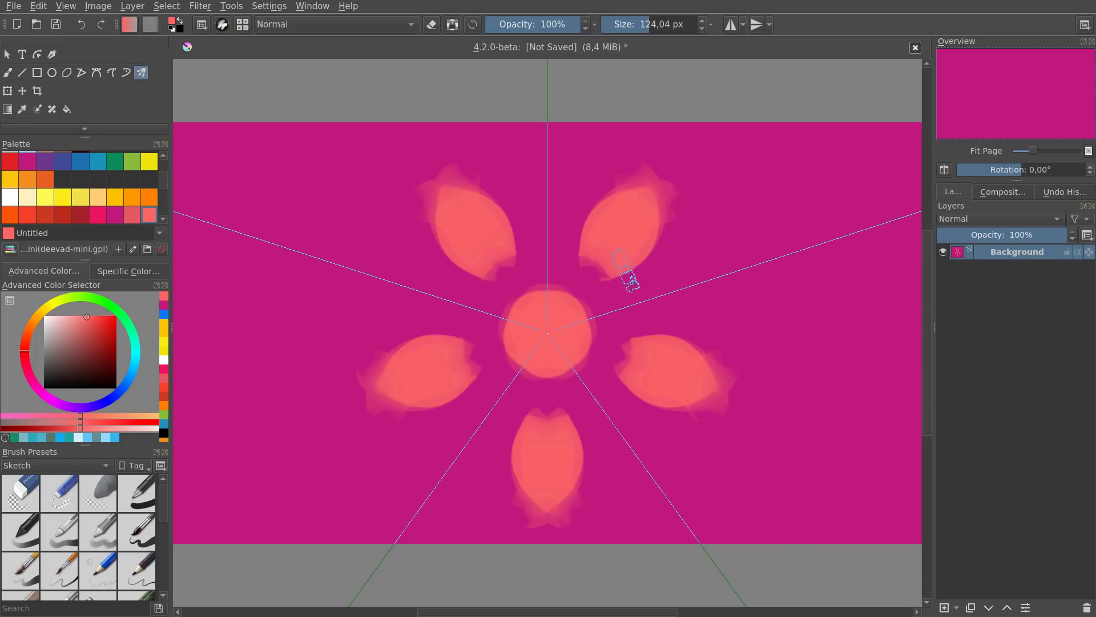
Change the Multibrush type from Snowflake to Copy Translate
{"action": "key", "text": "backslash"}
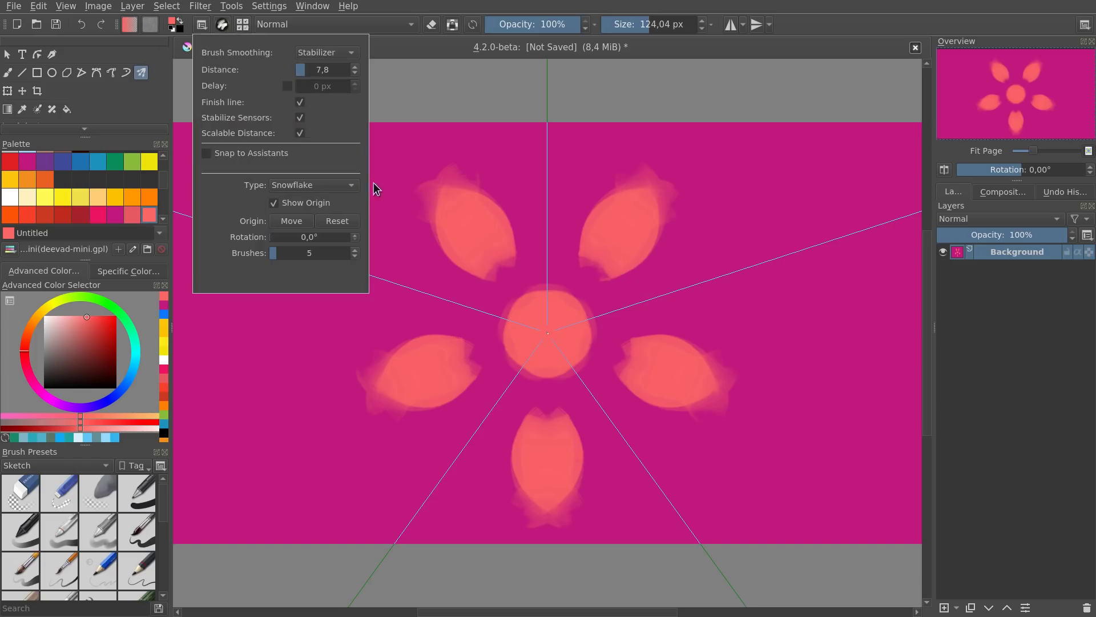
{"action": "left_click", "coordinate": [334, 187]}
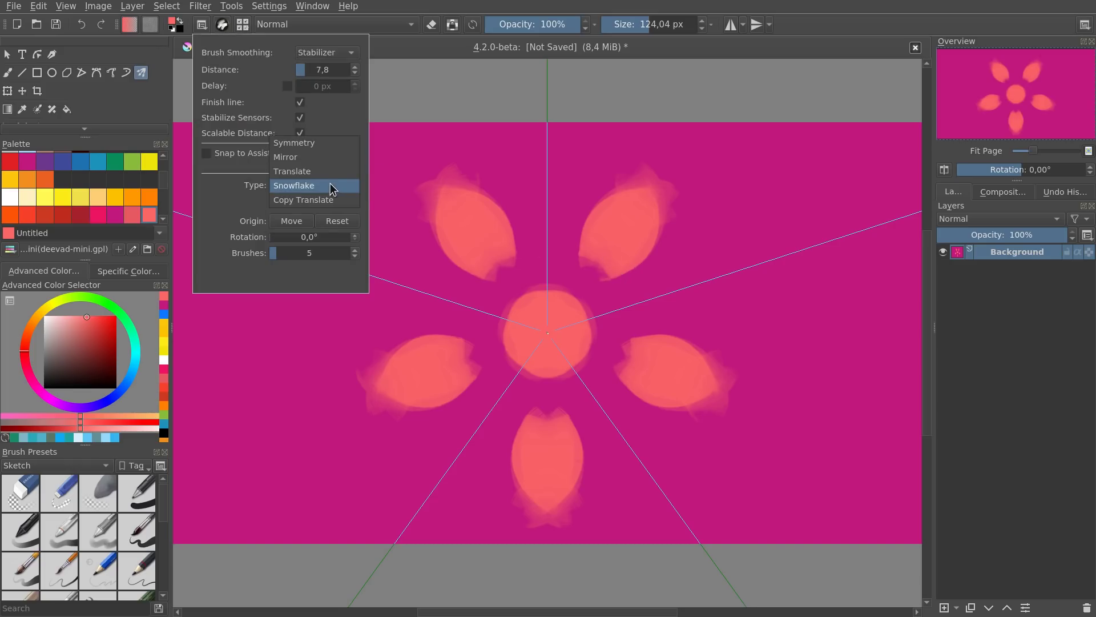
{"action": "left_click", "coordinate": [311, 190]}
{"action": "left_click", "coordinate": [307, 189]}
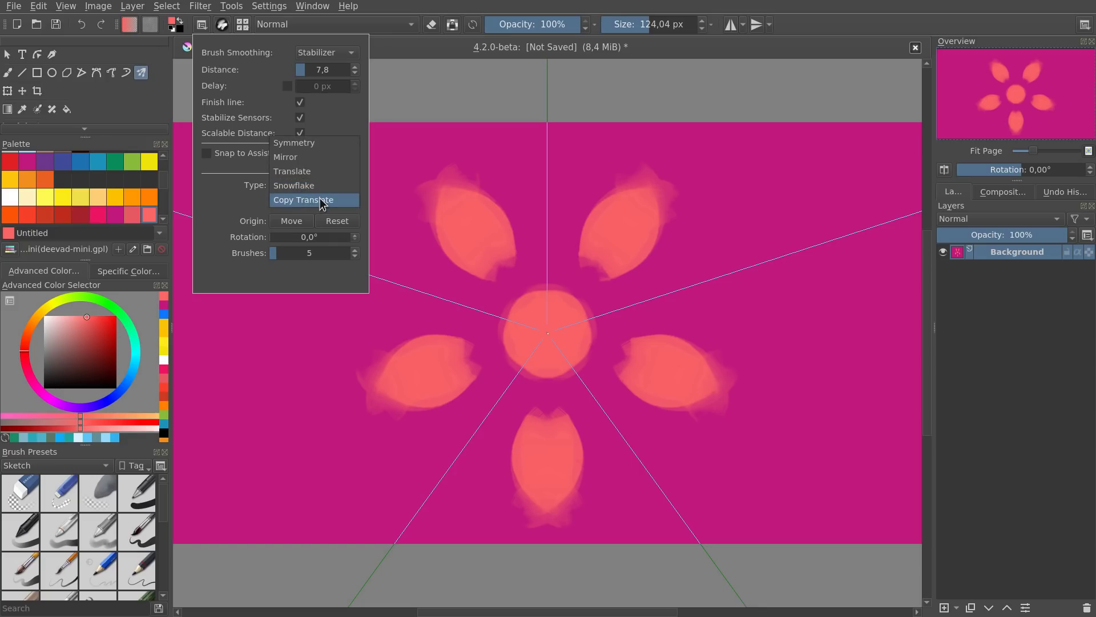
{"action": "left_click", "coordinate": [320, 199]}
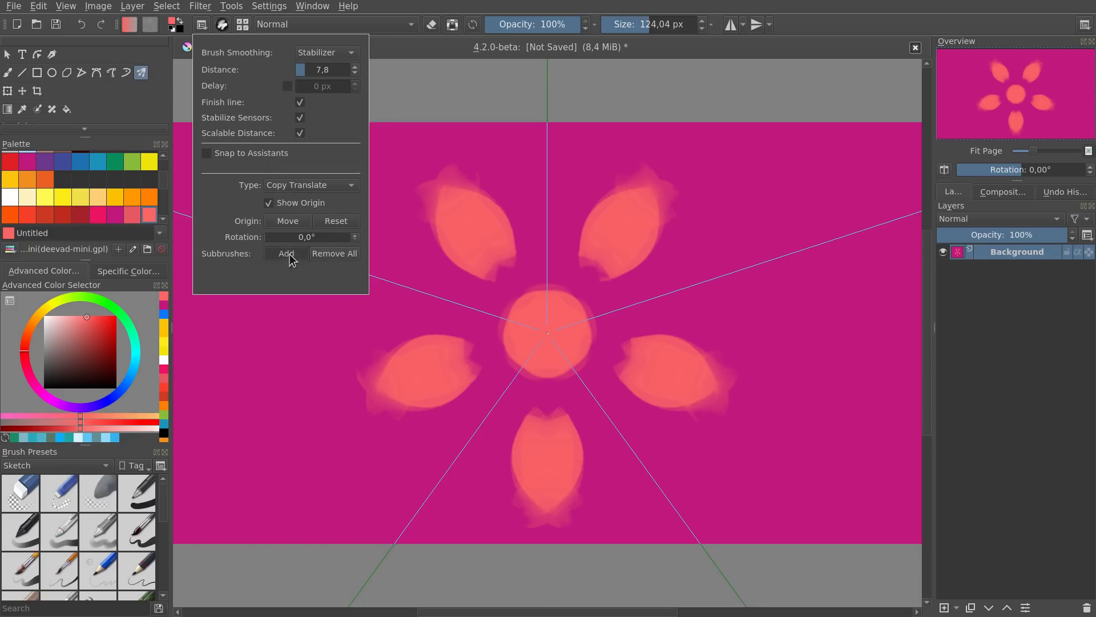
Add subbrush positions for the Multibrush around the flower's centre
{"action": "left_click", "coordinate": [462, 256]}
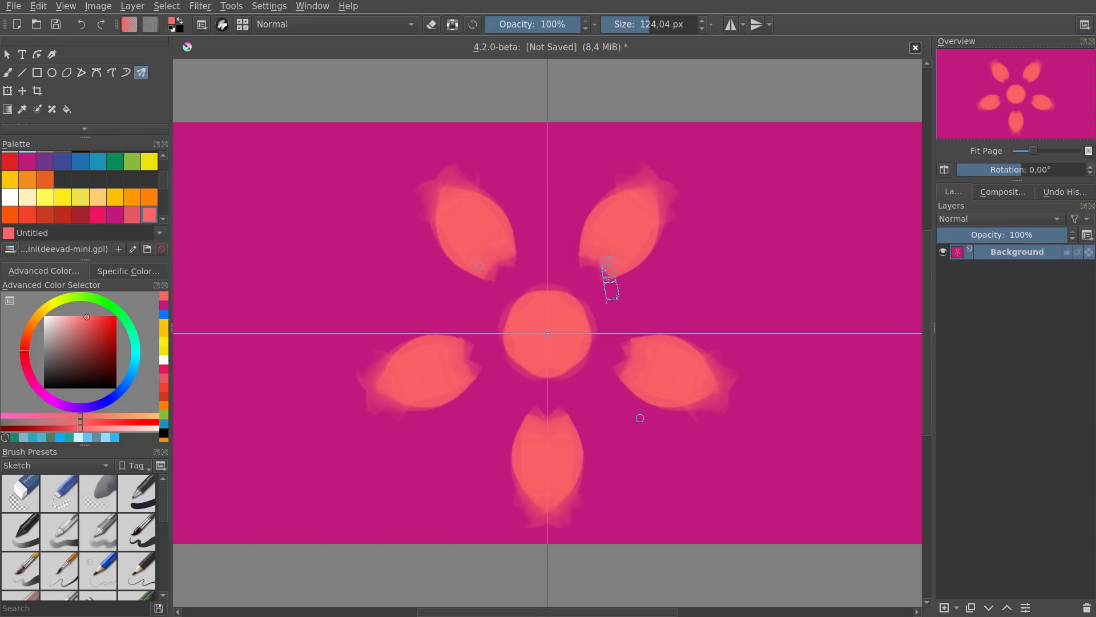
{"action": "left_click", "coordinate": [202, 24]}
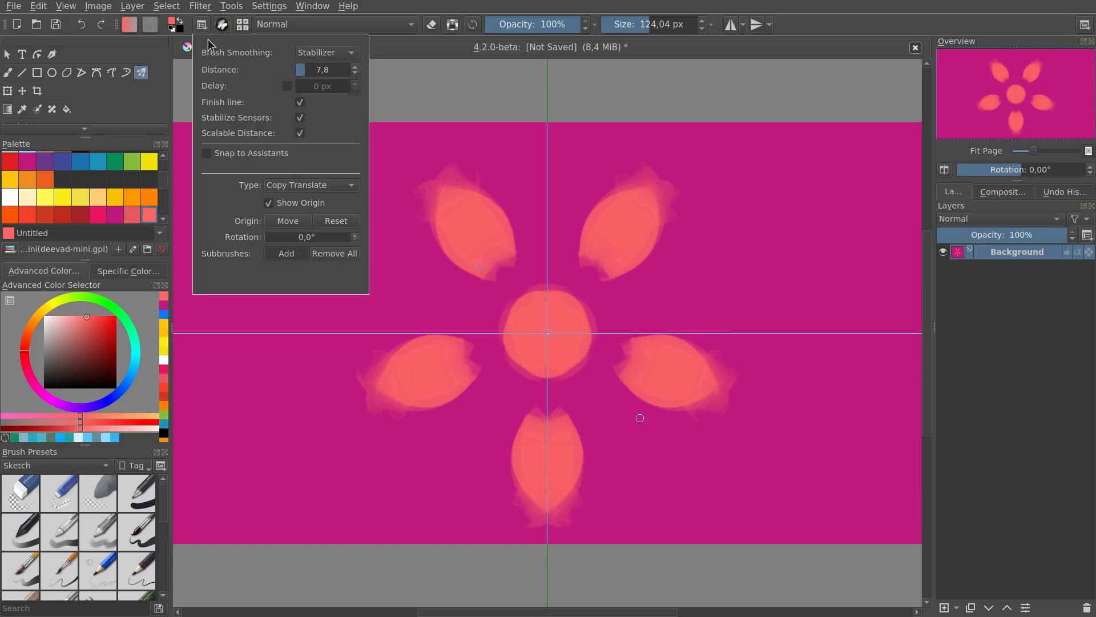
{"action": "left_click", "coordinate": [286, 254]}
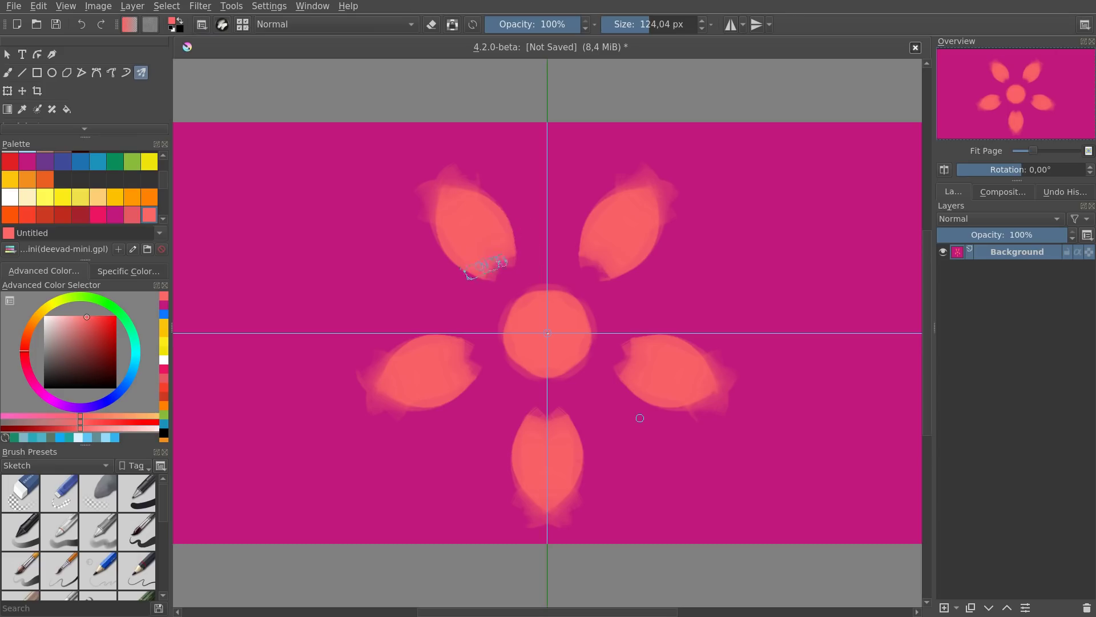
Fill the canvas with coral, choose magenta from the palette, and paint with the multiple subbrushes, undoing the first stroke
{"action": "key", "text": "BackSpace"}
{"action": "key", "text": "x"}
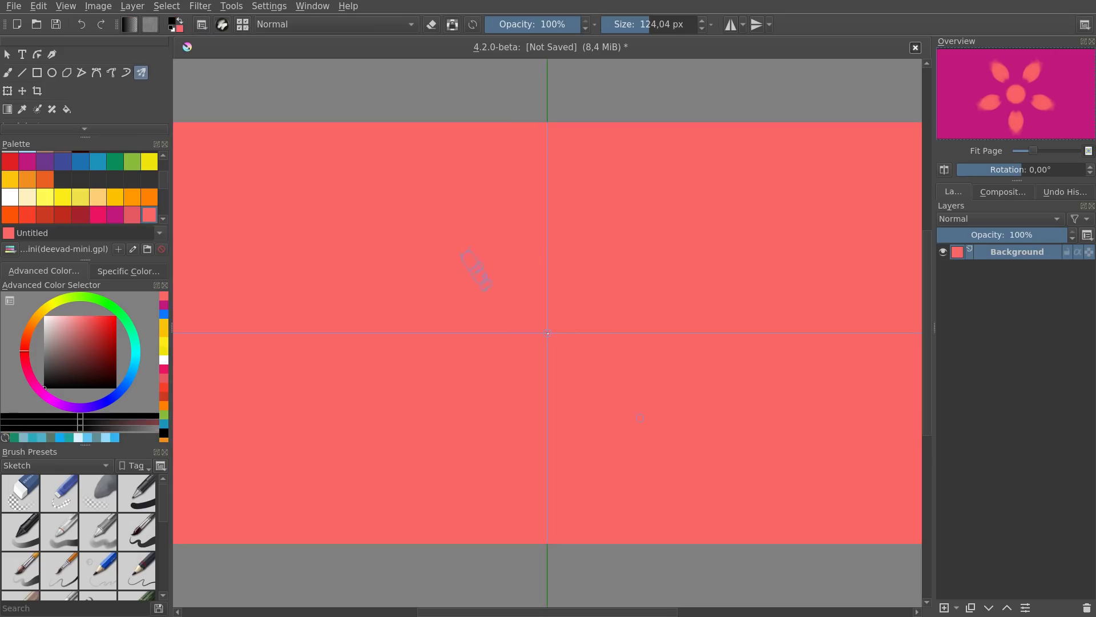
{"action": "left_click", "coordinate": [113, 214]}
{"action": "mouse_move", "coordinate": [312, 290]}
{"action": "left_mouse_down"}
{"action": "mouse_move", "coordinate": [364, 223]}
{"action": "mouse_move", "coordinate": [411, 215]}
{"action": "mouse_move", "coordinate": [428, 244]}
{"action": "mouse_move", "coordinate": [501, 189]}
{"action": "left_mouse_up"}
{"action": "key", "text": "ctrl+z"}
{"action": "mouse_move", "coordinate": [634, 380]}
{"action": "left_mouse_down"}
{"action": "mouse_move", "coordinate": [647, 360]}
{"action": "mouse_move", "coordinate": [727, 338]}
{"action": "mouse_move", "coordinate": [811, 255]}
{"action": "mouse_move", "coordinate": [865, 284]}
{"action": "left_mouse_up"}
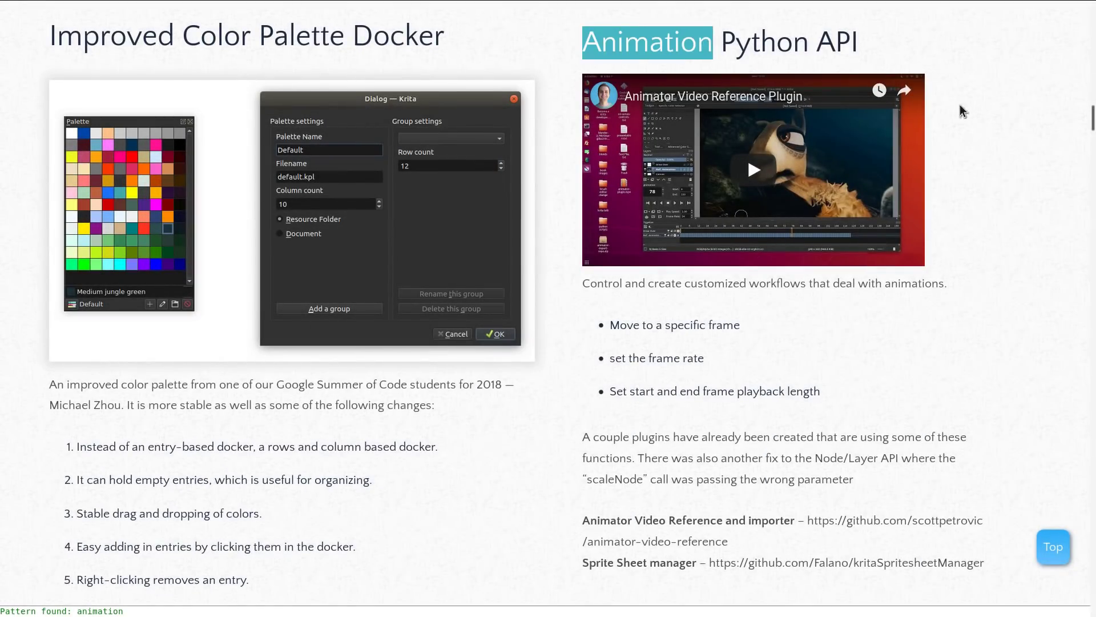
Look over the Animation Python API release notes and play the imported video reference animation
{"action": "scroll", "coordinate": [1034, 198], "scroll_direction": "down", "scroll_amount": 3}
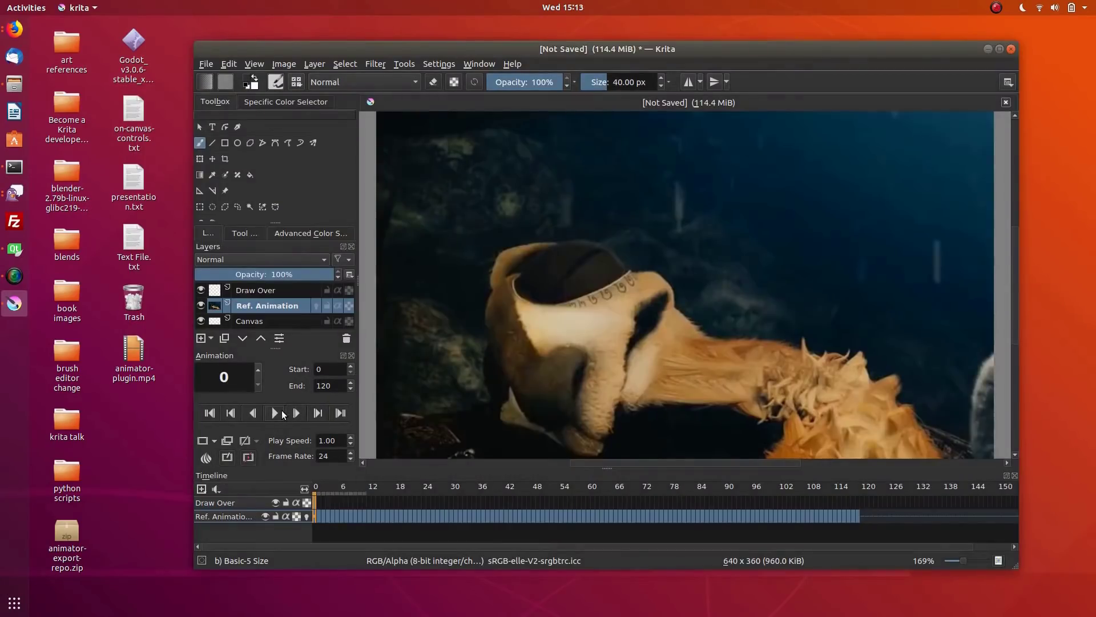
{"action": "left_click", "coordinate": [282, 414]}
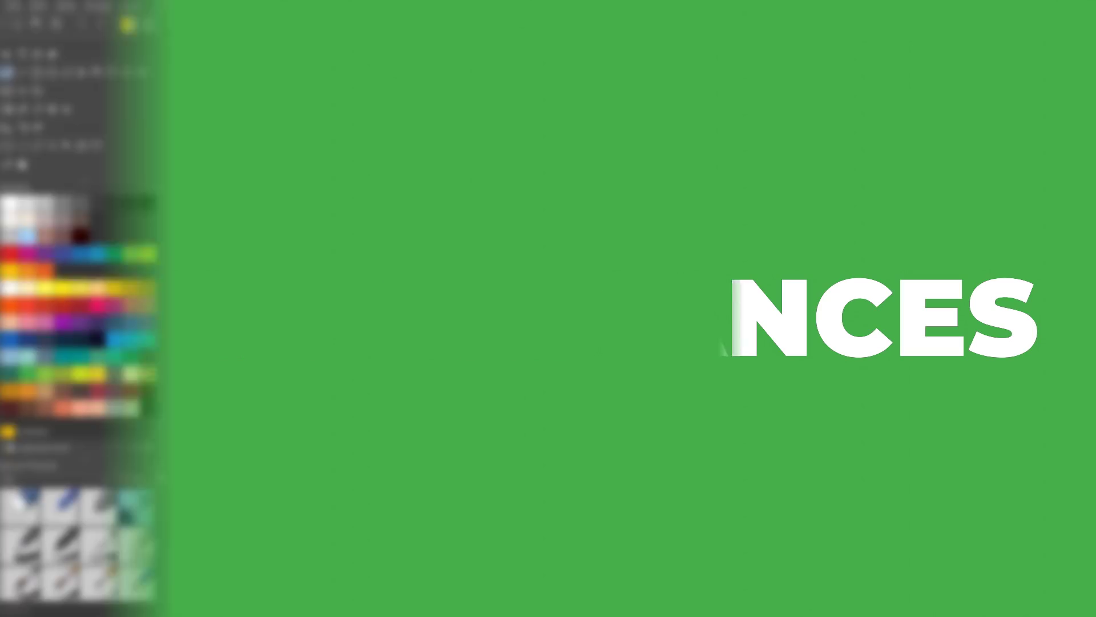
Check the Airbrush Soft brush's Mask Type options and cover the magenta canvas with broad amber strokes at 1000 px
{"action": "key", "text": "F5"}
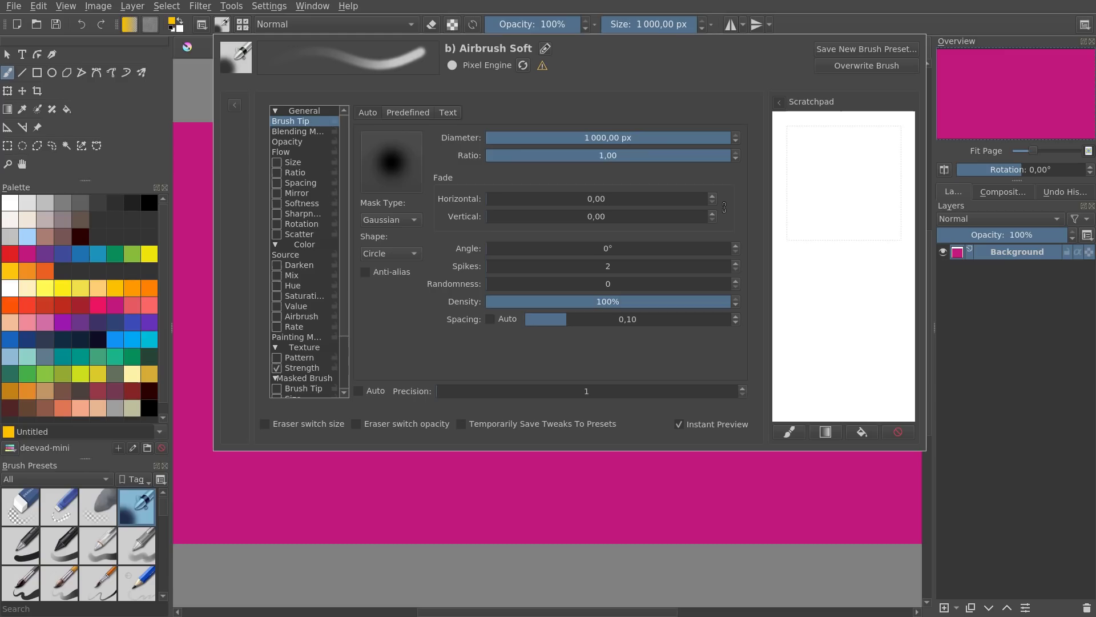
{"action": "left_click", "coordinate": [391, 220]}
{"action": "left_click", "coordinate": [391, 220]}
{"action": "left_click", "coordinate": [293, 497]}
{"action": "mouse_move", "coordinate": [250, 362]}
{"action": "left_mouse_down"}
{"action": "mouse_move", "coordinate": [599, 362]}
{"action": "mouse_move", "coordinate": [216, 293]}
{"action": "mouse_move", "coordinate": [434, 480]}
{"action": "left_mouse_up"}
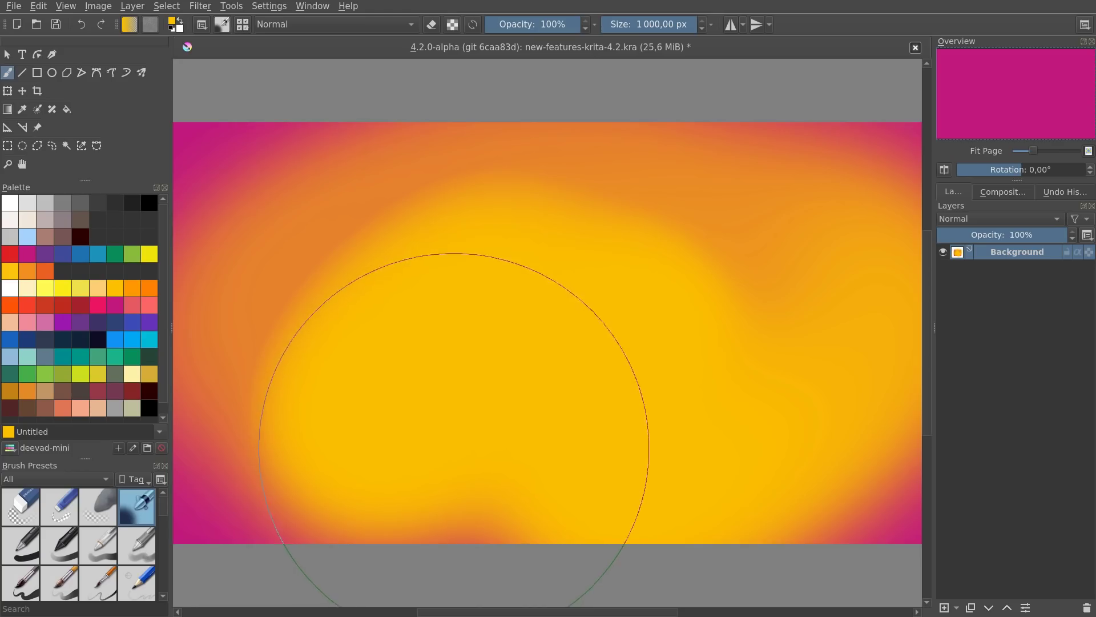
Undo the airbrush strokes, pick the blue marker-like preset with the rectangular tip, and paint and undo a test stroke
{"action": "key", "text": "ctrl+z"}
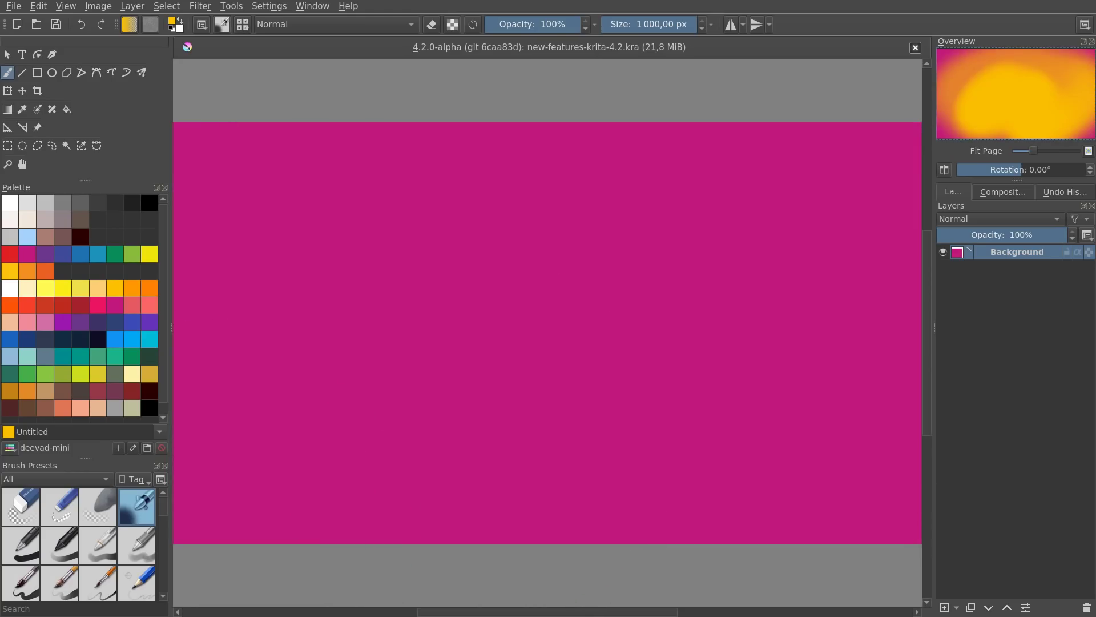
{"action": "scroll", "coordinate": [79, 544], "scroll_direction": "up", "scroll_amount": 3}
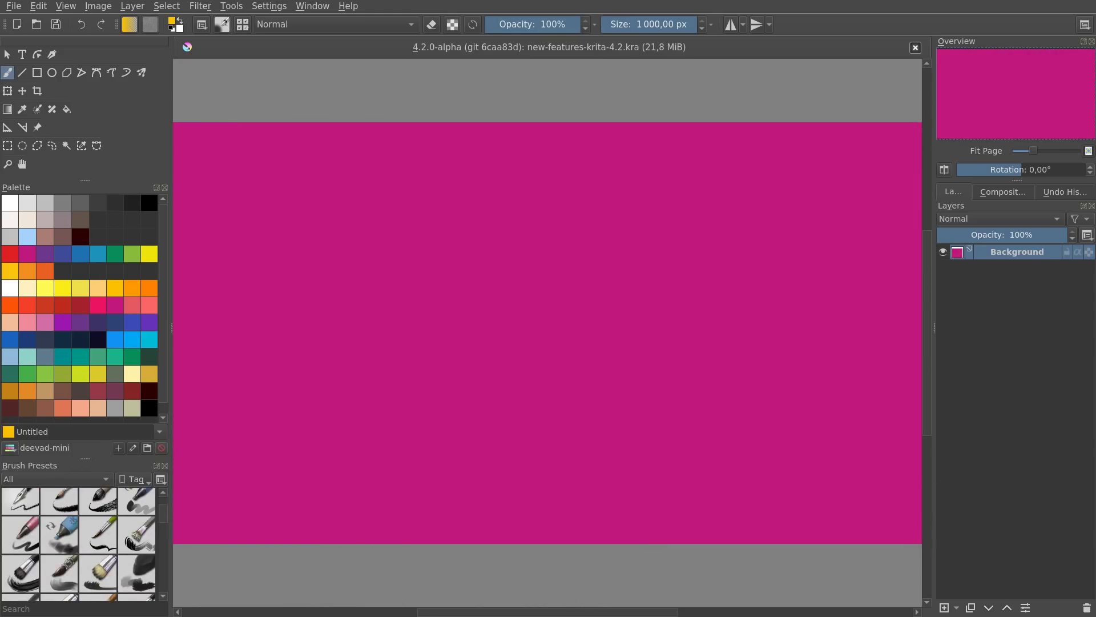
{"action": "left_click", "coordinate": [59, 534]}
{"action": "mouse_move", "coordinate": [371, 226]}
{"action": "left_mouse_down"}
{"action": "mouse_move", "coordinate": [465, 183]}
{"action": "mouse_move", "coordinate": [709, 402]}
{"action": "left_mouse_up"}
{"action": "key", "text": "ctrl+z"}
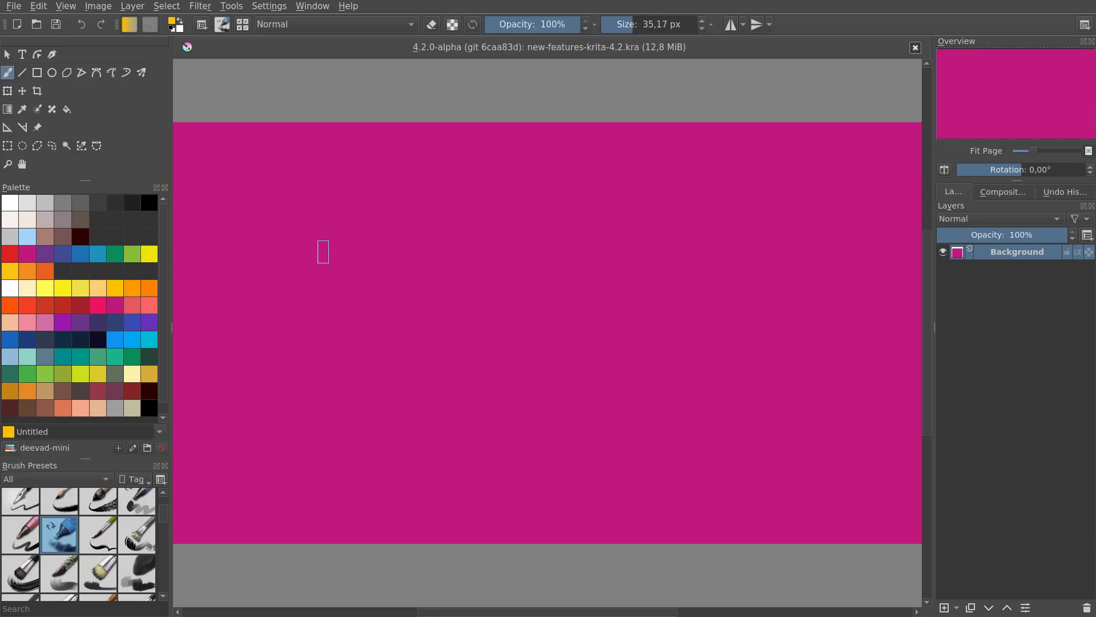
Enlarge the brush to 264.34 px and paint broad amber zigzag strokes over the magenta canvas, undoing each before repainting
{"action": "left_click_drag", "start_coordinate": [323, 252], "coordinate": [386, 234], "text": "shift"}
{"action": "mouse_move", "coordinate": [280, 297]}
{"action": "left_mouse_down"}
{"action": "mouse_move", "coordinate": [592, 174]}
{"action": "mouse_move", "coordinate": [748, 278]}
{"action": "mouse_move", "coordinate": [742, 460]}
{"action": "left_mouse_up"}
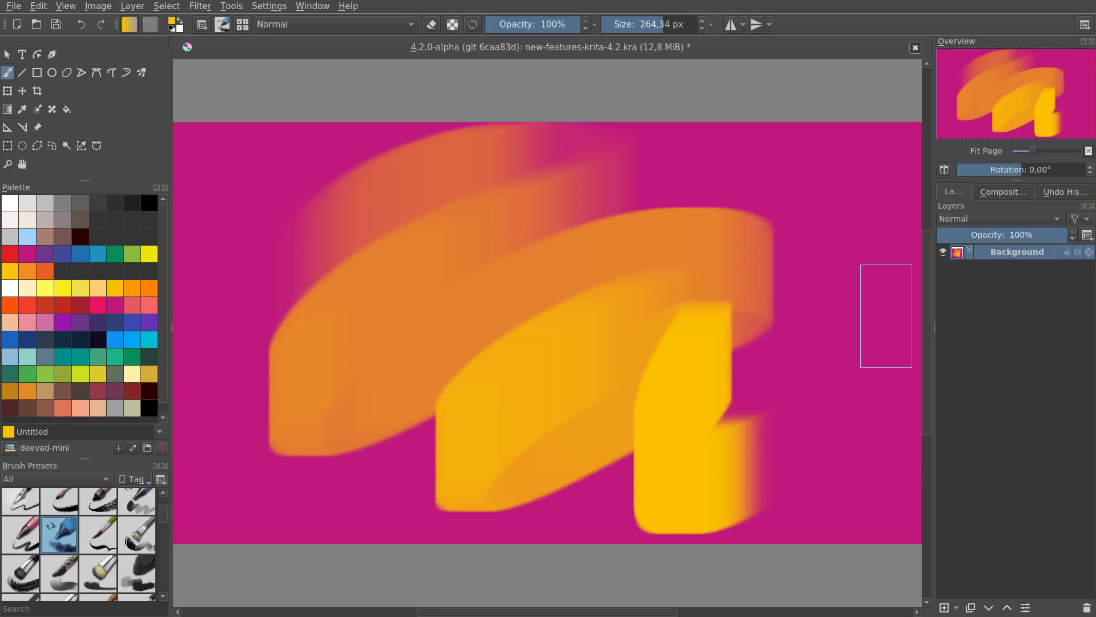
{"action": "key", "text": "ctrl+z"}
{"action": "mouse_move", "coordinate": [271, 295]}
{"action": "left_mouse_down"}
{"action": "mouse_move", "coordinate": [489, 180]}
{"action": "mouse_move", "coordinate": [584, 285]}
{"action": "mouse_move", "coordinate": [639, 446]}
{"action": "left_mouse_up"}
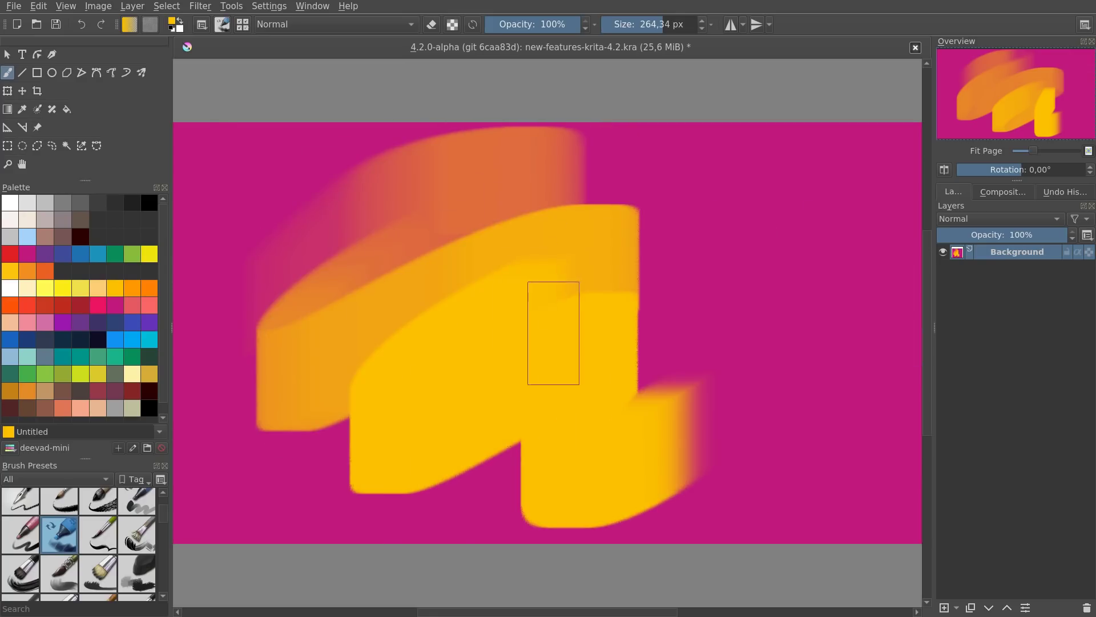
{"action": "key", "text": "ctrl+z"}
{"action": "mouse_move", "coordinate": [665, 237]}
{"action": "left_mouse_down"}
{"action": "mouse_move", "coordinate": [410, 249]}
{"action": "mouse_move", "coordinate": [378, 391]}
{"action": "mouse_move", "coordinate": [717, 405]}
{"action": "left_mouse_up"}
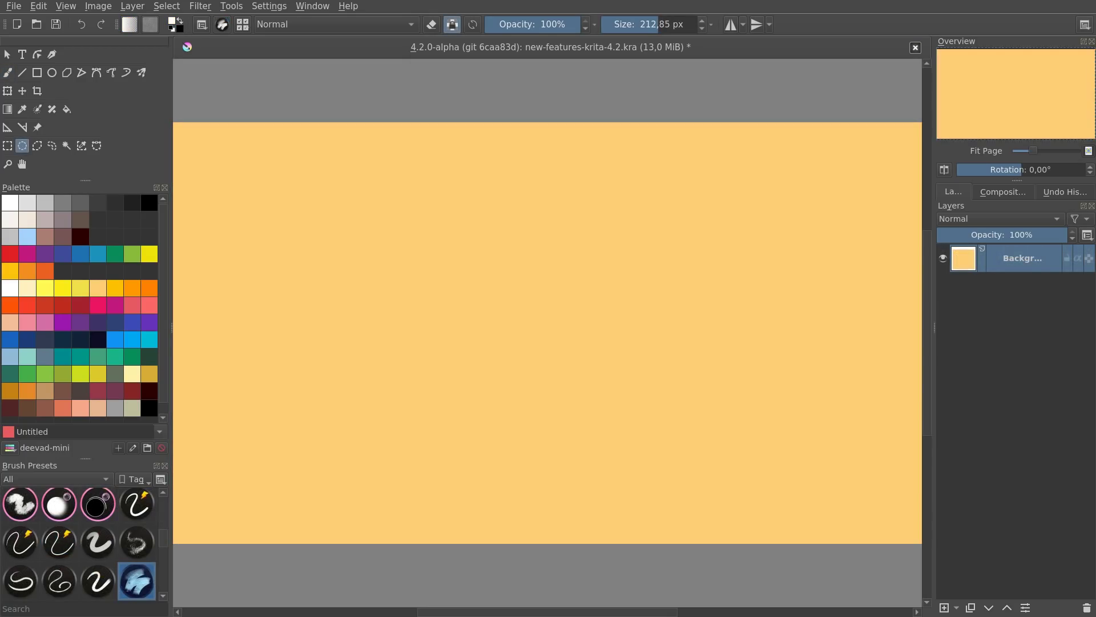
Select a large circle at the canvas centre and reshape its selection mask with brush strokes that add and remove areas
{"action": "left_click_drag", "start_coordinate": [533, 333], "coordinate": [731, 499]}
{"action": "left_click", "coordinate": [1019, 258]}
{"action": "key", "text": "b"}
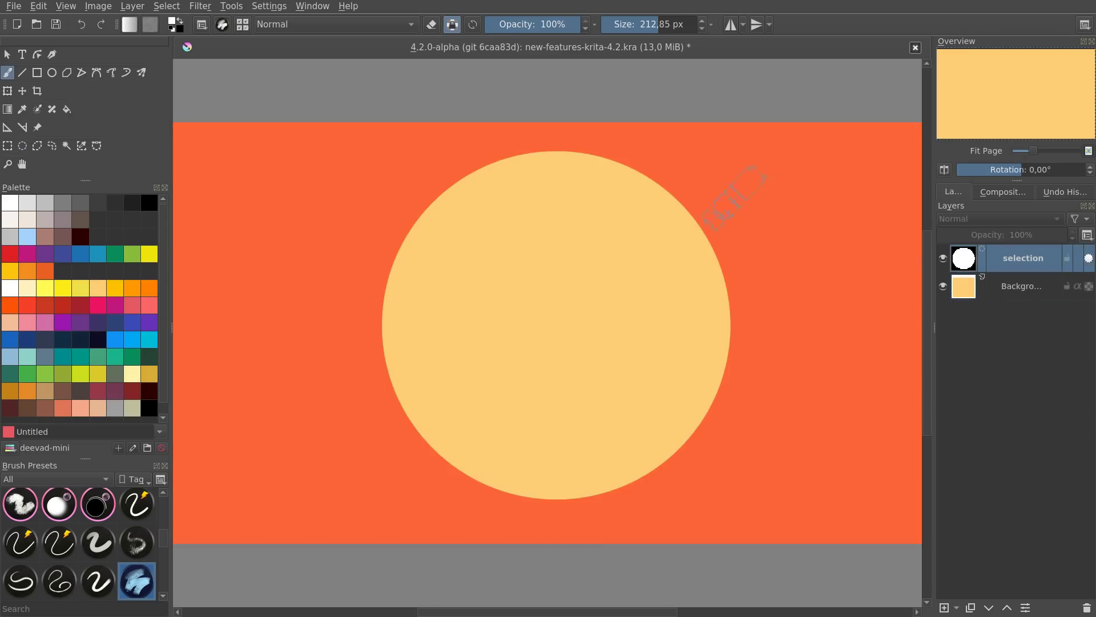
{"action": "mouse_move", "coordinate": [713, 197]}
{"action": "left_mouse_down"}
{"action": "mouse_move", "coordinate": [571, 223]}
{"action": "mouse_move", "coordinate": [560, 292]}
{"action": "mouse_move", "coordinate": [574, 488]}
{"action": "mouse_move", "coordinate": [383, 451]}
{"action": "mouse_move", "coordinate": [337, 365]}
{"action": "left_mouse_up"}
{"action": "mouse_move", "coordinate": [417, 257]}
{"action": "left_mouse_down"}
{"action": "mouse_move", "coordinate": [404, 232]}
{"action": "mouse_move", "coordinate": [547, 163]}
{"action": "mouse_move", "coordinate": [423, 257]}
{"action": "left_mouse_up"}
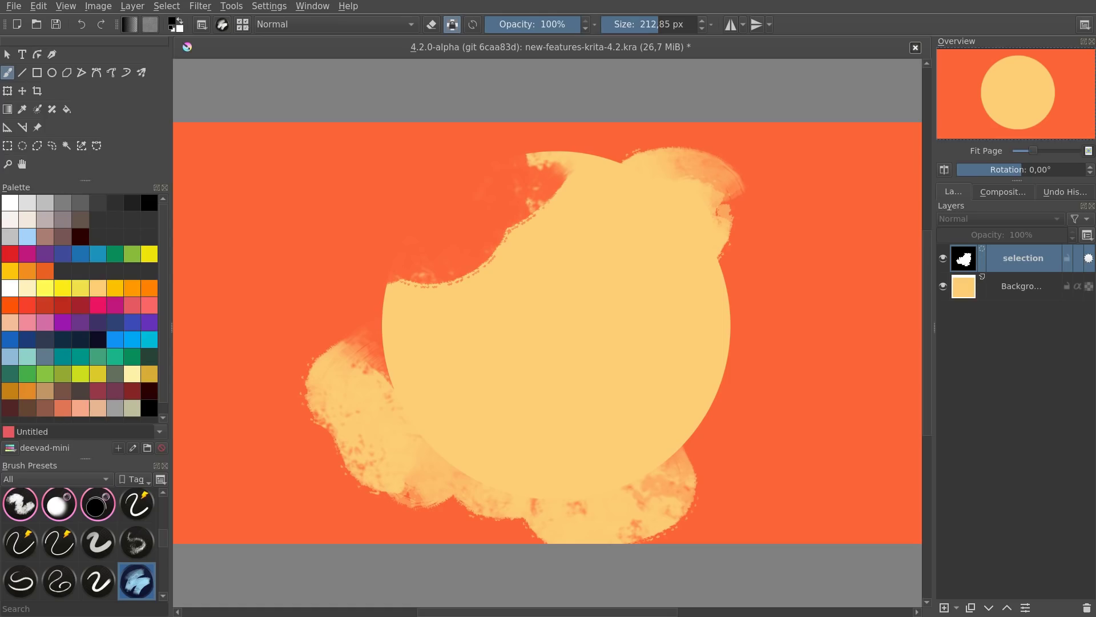
Clear the selected area on the Background layer, undo the clearing and deselect everything
{"action": "left_click", "coordinate": [1022, 286]}
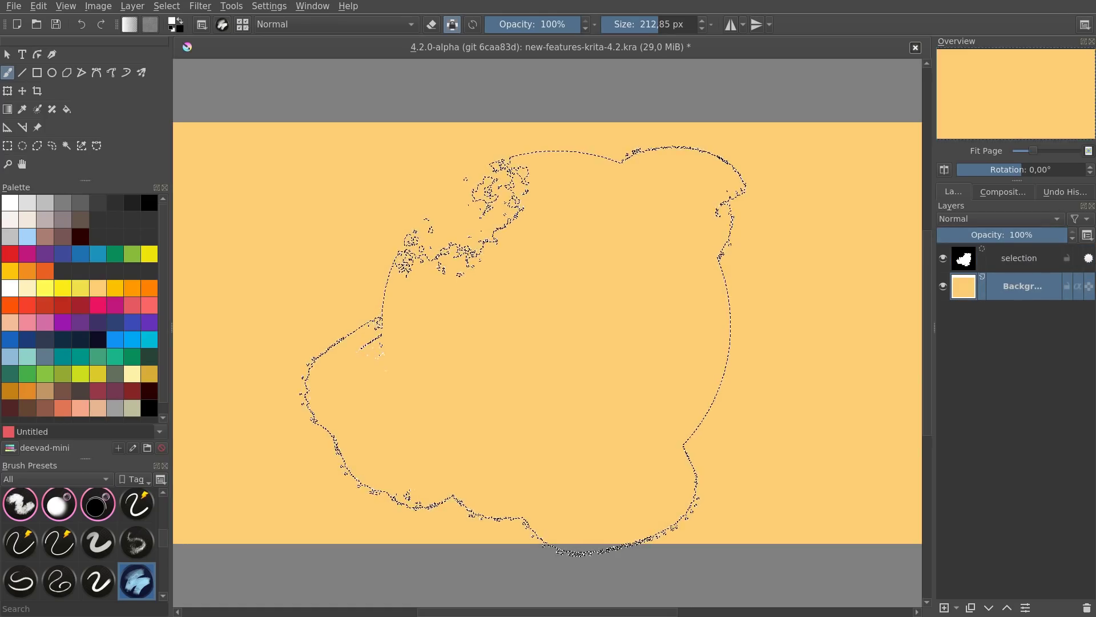
{"action": "key", "text": "BackSpace"}
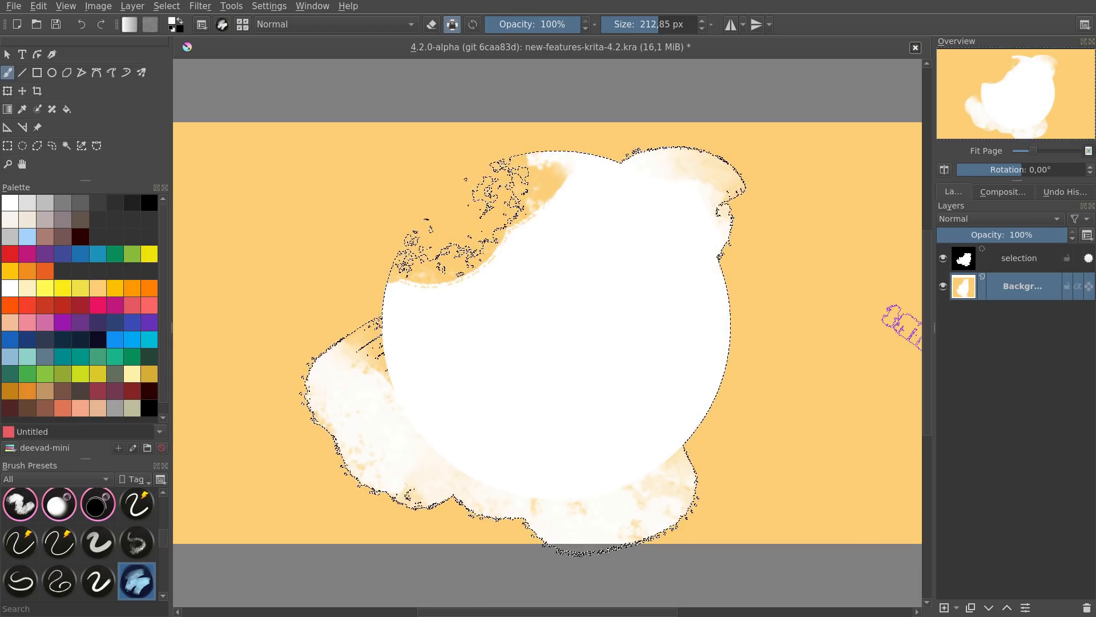
{"action": "key", "text": "ctrl+z"}
{"action": "key", "text": "ctrl+shift+a"}
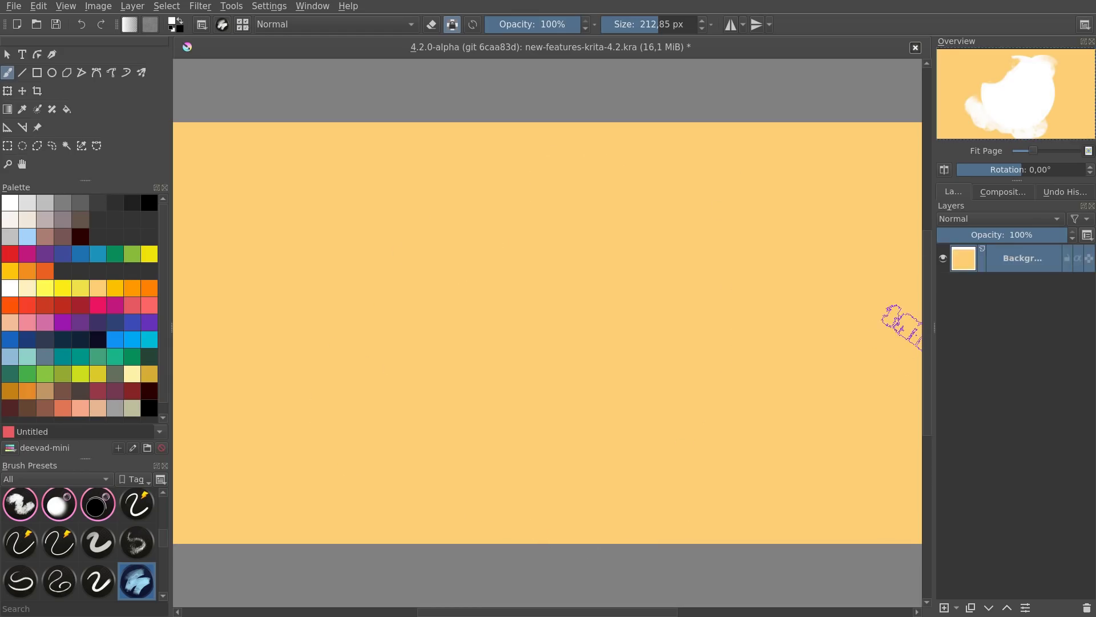
Outline a leaf-shaped freehand selection across the middle of the canvas and bring up the selection commands
{"action": "mouse_move", "coordinate": [350, 318]}
{"action": "left_mouse_down"}
{"action": "mouse_move", "coordinate": [612, 208]}
{"action": "mouse_move", "coordinate": [349, 326]}
{"action": "left_mouse_up"}
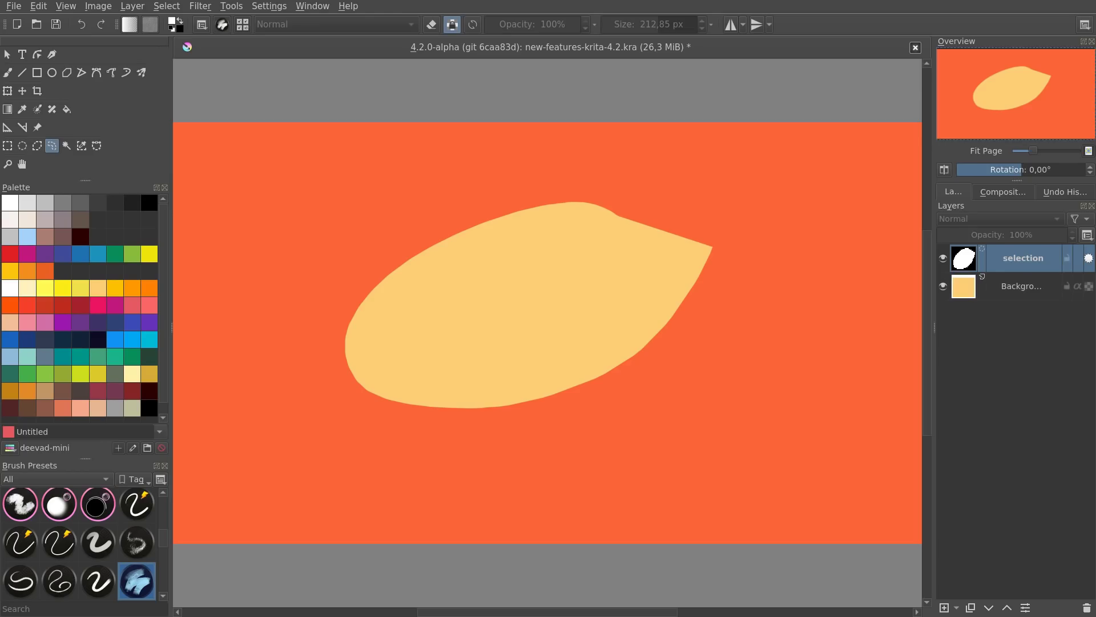
{"action": "left_click", "coordinate": [167, 7]}
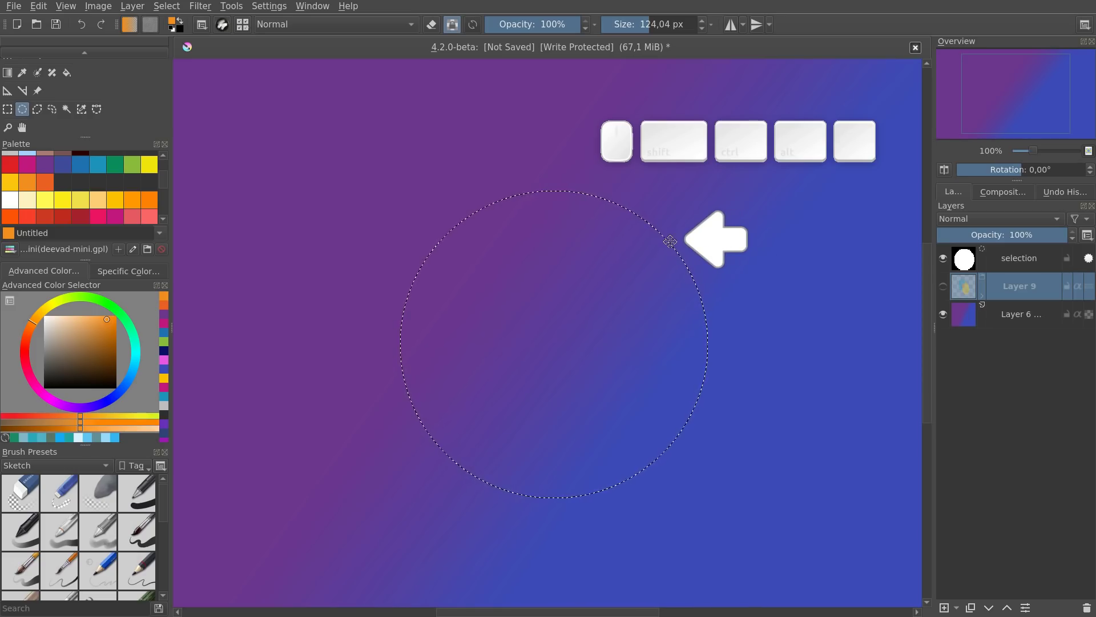
Move the circular selection outline around the canvas and make the Layer 9 group visible
{"action": "left_click_drag", "start_coordinate": [672, 243], "coordinate": [586, 250]}
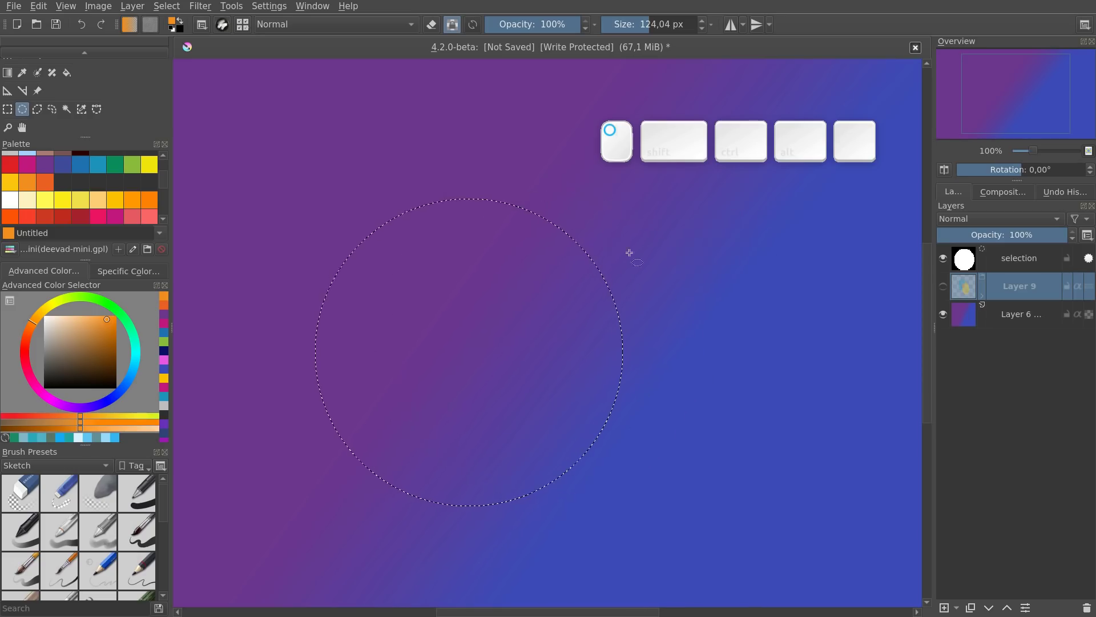
{"action": "left_click_drag", "start_coordinate": [664, 250], "coordinate": [675, 260]}
{"action": "left_click", "coordinate": [943, 286]}
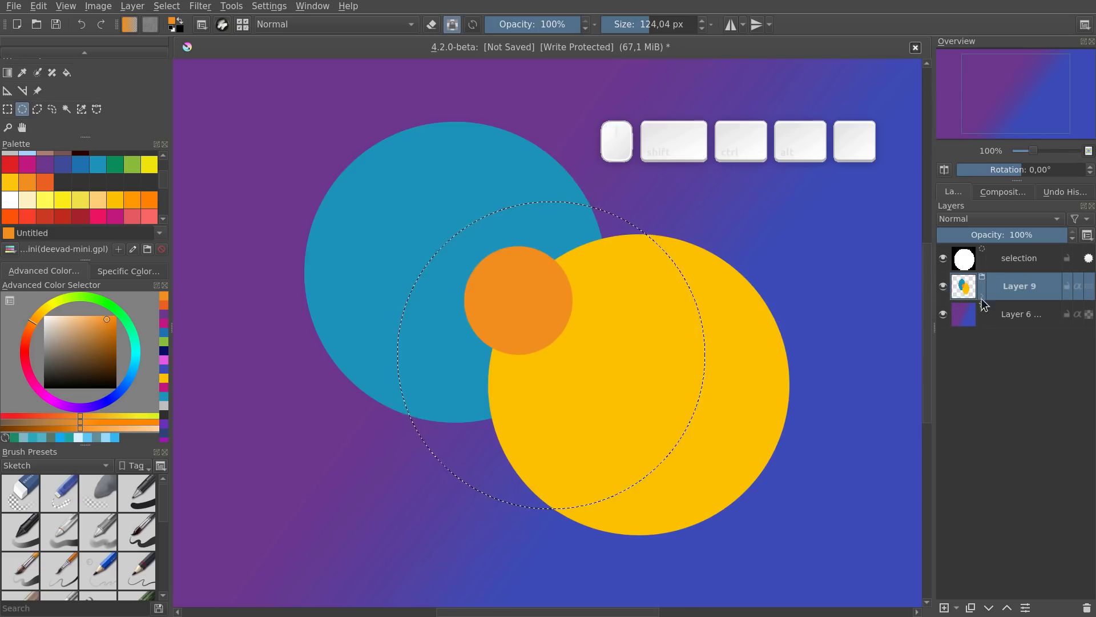
Expand the Layer 9 group and load the orange circle layer as a selection, replacing it with the yellow circle layer
{"action": "left_click", "coordinate": [983, 295]}
{"action": "left_click", "coordinate": [992, 317], "text": "ctrl"}
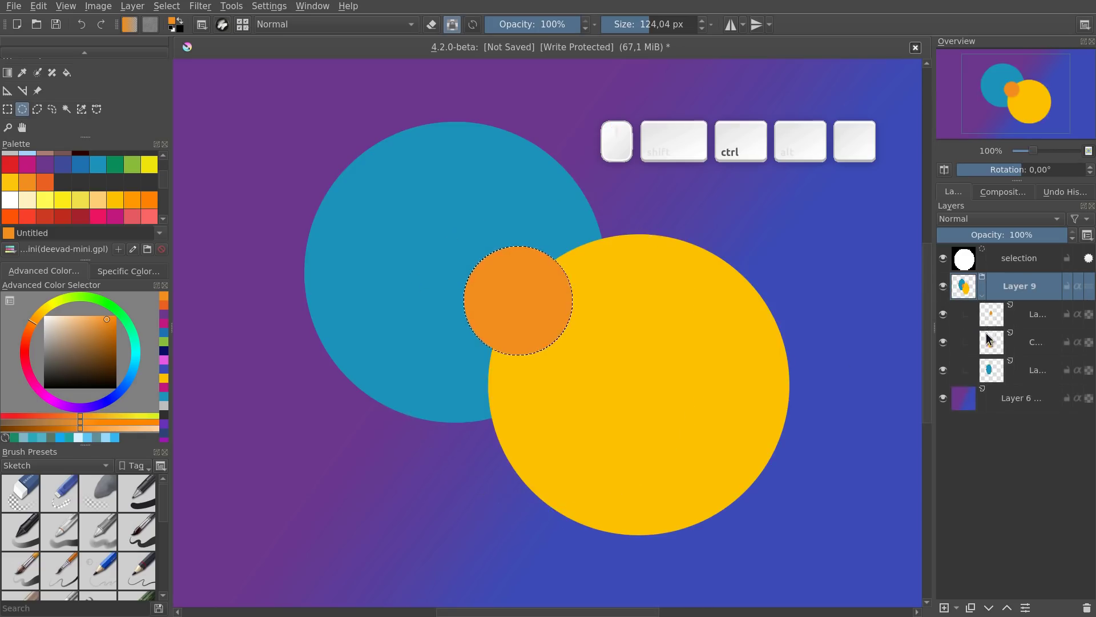
{"action": "left_click", "coordinate": [991, 345], "text": "ctrl"}
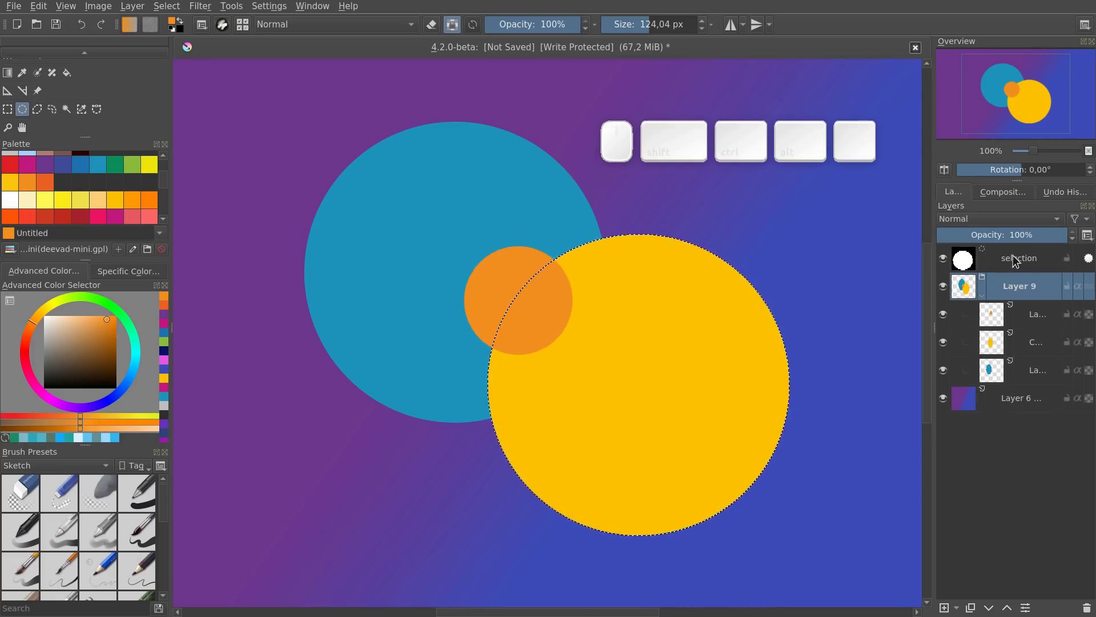
Activate the global selection mask and reload it from the blue and yellow circle layers' thumbnails
{"action": "left_click", "coordinate": [1007, 257]}
{"action": "left_click", "coordinate": [996, 372], "text": "ctrl"}
{"action": "left_click", "coordinate": [998, 342], "text": "ctrl"}
{"action": "key", "text": "BackSpace"}
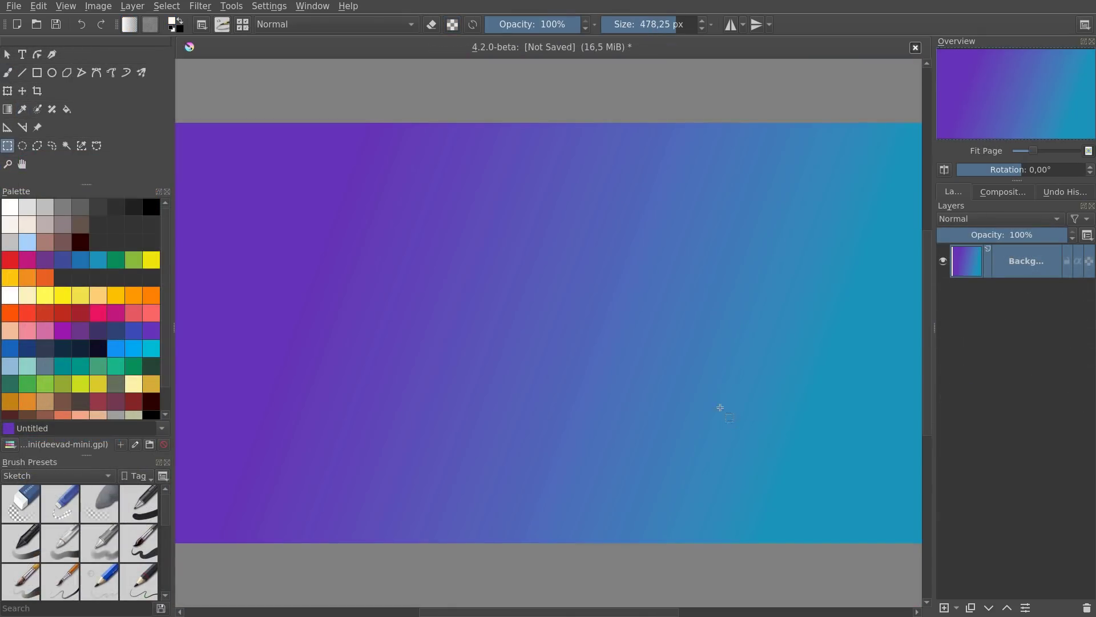
Draw a rectangular selection in the middle of the gradient canvas and open it with Edit Selection
{"action": "left_click_drag", "start_coordinate": [434, 232], "coordinate": [719, 450]}
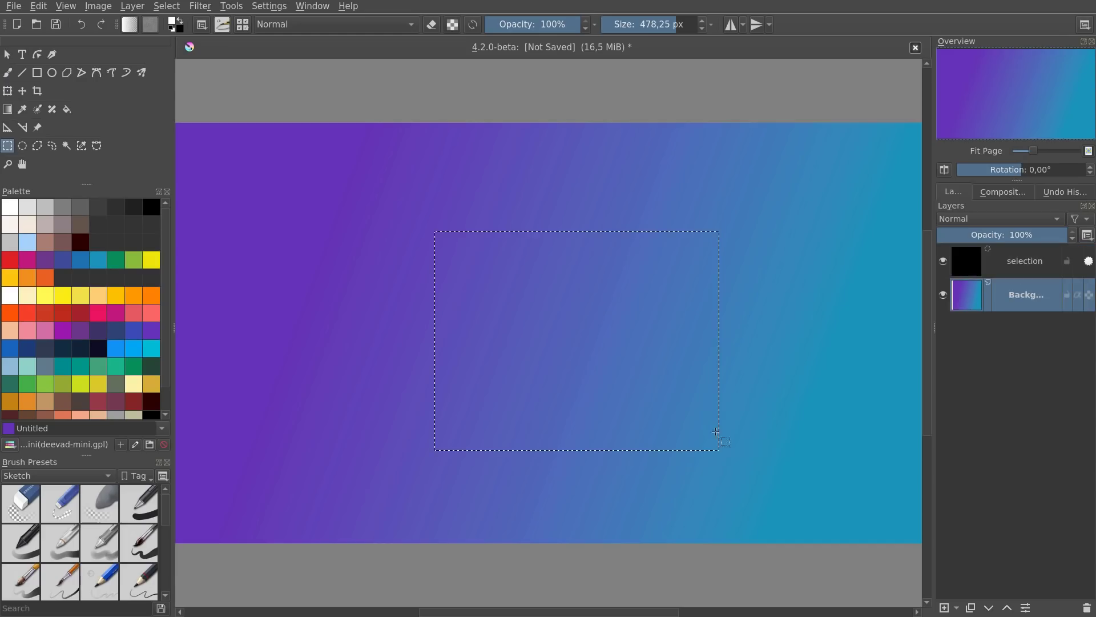
{"action": "right_click", "coordinate": [581, 317]}
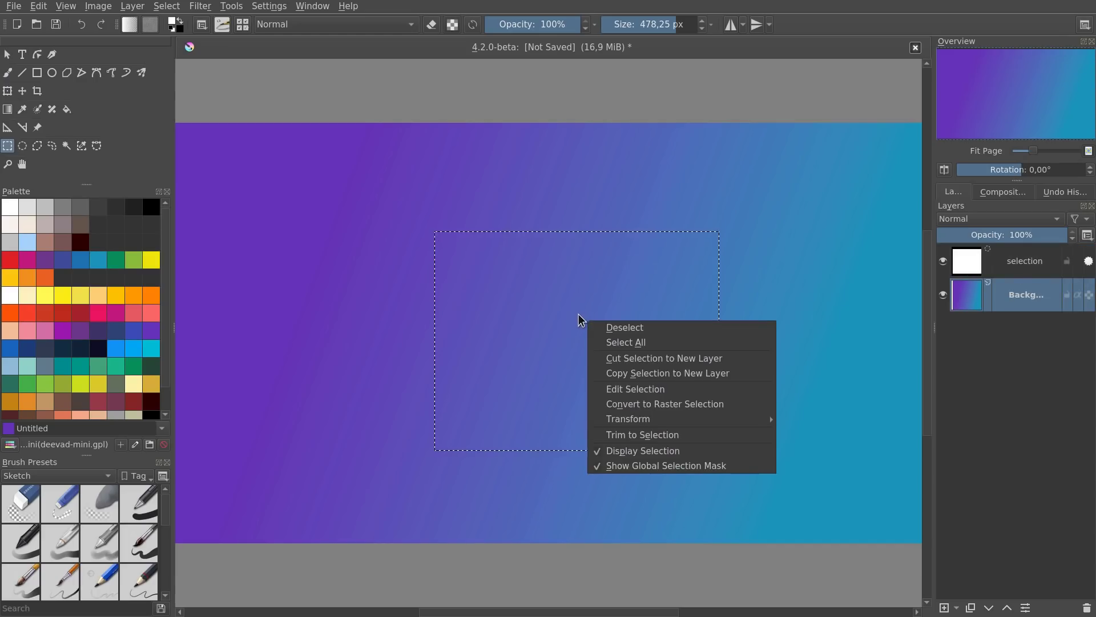
{"action": "left_click", "coordinate": [635, 389]}
Move and enlarge the selection rectangle, and pull its upper-right corner node inward with the Edit Shapes tool
{"action": "left_click_drag", "start_coordinate": [643, 398], "coordinate": [567, 360]}
{"action": "left_click_drag", "start_coordinate": [650, 414], "coordinate": [695, 435]}
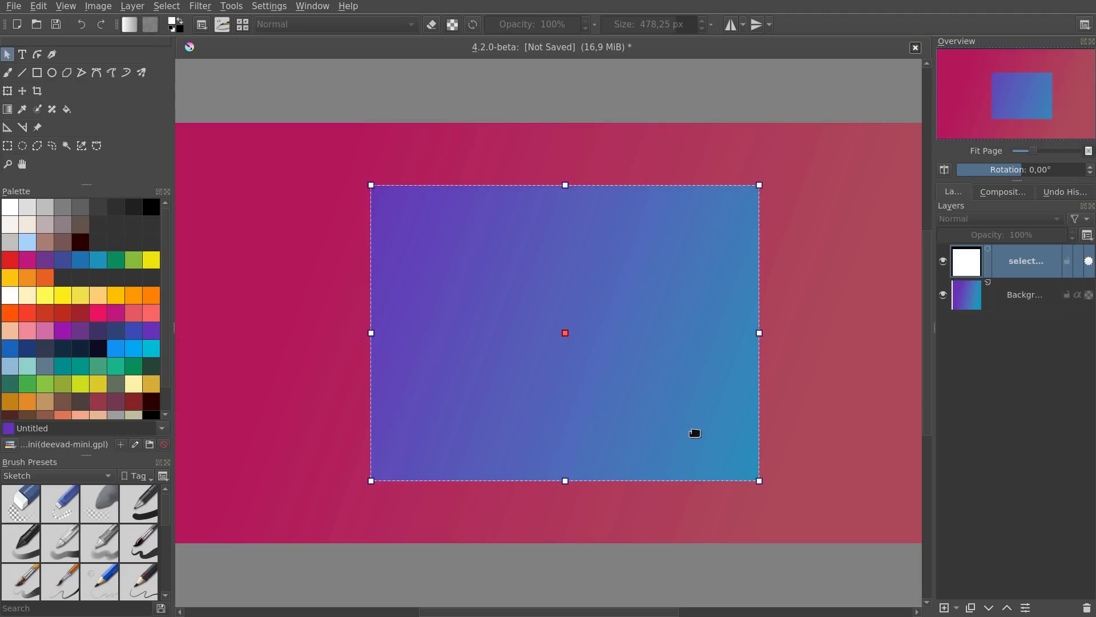
{"action": "left_click", "coordinate": [37, 55]}
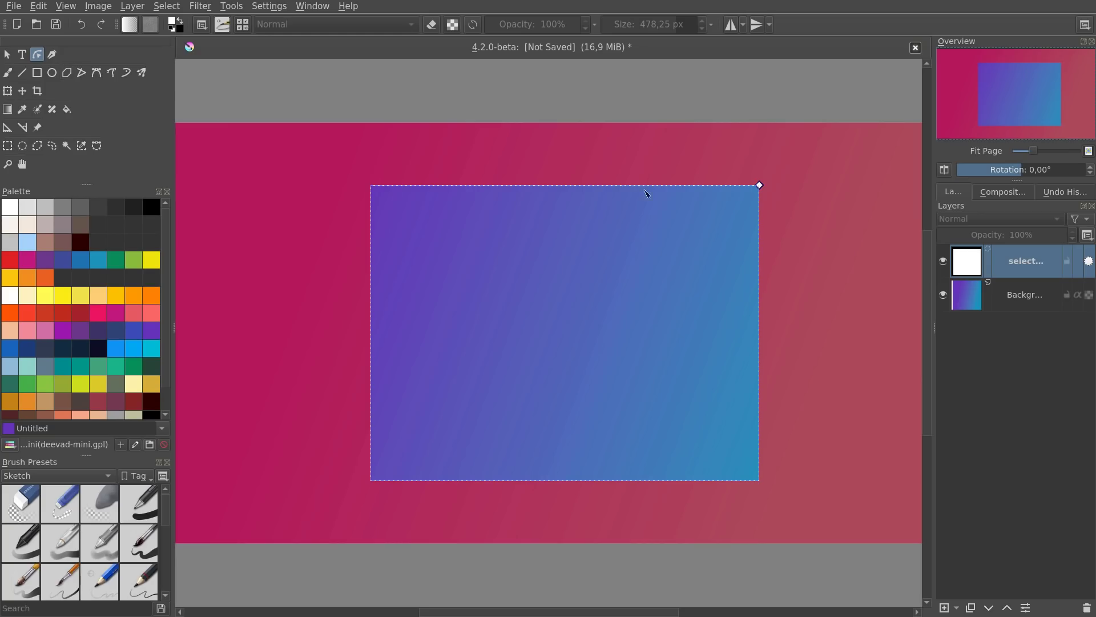
{"action": "left_click_drag", "start_coordinate": [753, 192], "coordinate": [665, 297]}
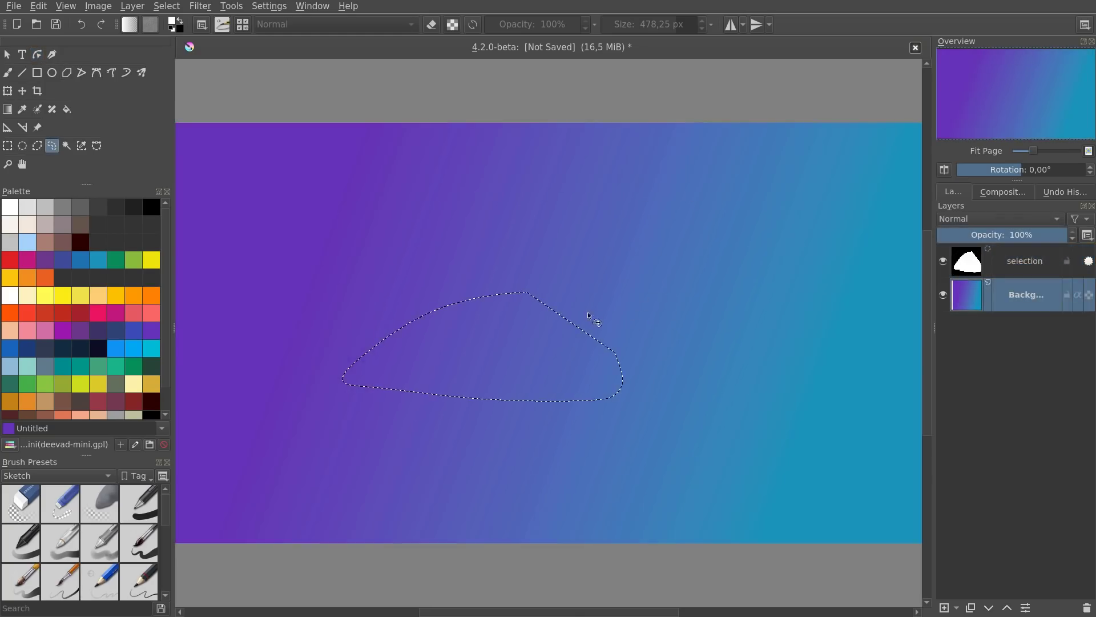
Add a smaller freehand region beside the existing freehand selection and open both with Edit Selection
{"action": "mouse_move", "coordinate": [589, 313]}
{"action": "left_mouse_down"}
{"action": "mouse_move", "coordinate": [707, 354]}
{"action": "mouse_move", "coordinate": [606, 341]}
{"action": "left_mouse_up"}
{"action": "right_click", "coordinate": [551, 338]}
{"action": "left_click", "coordinate": [599, 412]}
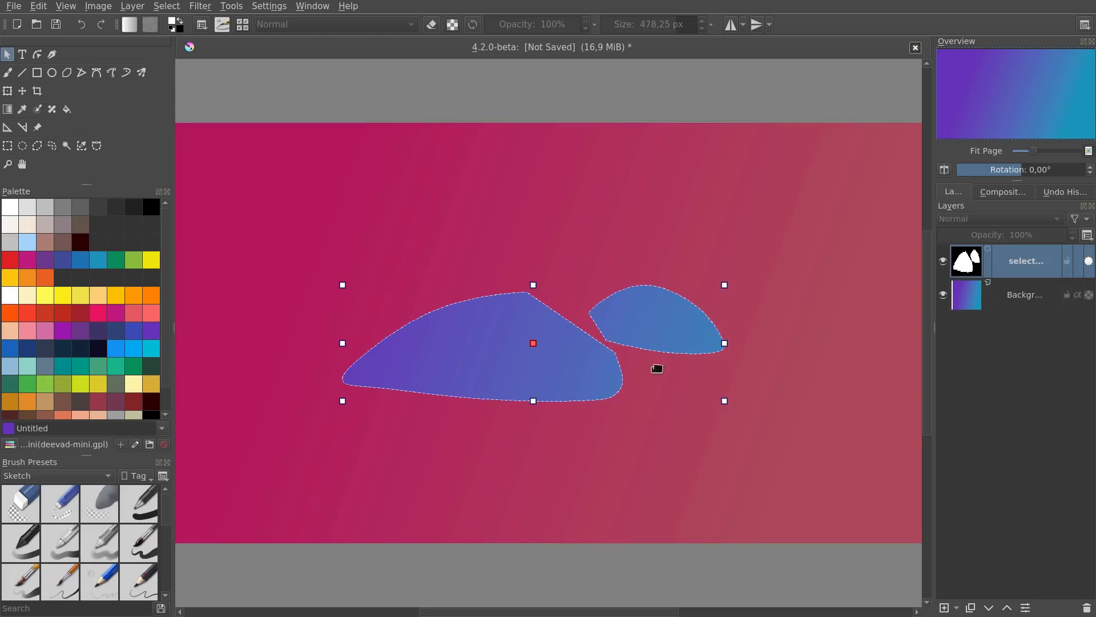
Enlarge and reposition the two vector selection shapes together and switch to editing their nodes
{"action": "left_click_drag", "start_coordinate": [725, 400], "coordinate": [805, 457]}
{"action": "left_click_drag", "start_coordinate": [802, 355], "coordinate": [734, 317]}
{"action": "double_click", "coordinate": [745, 364]}
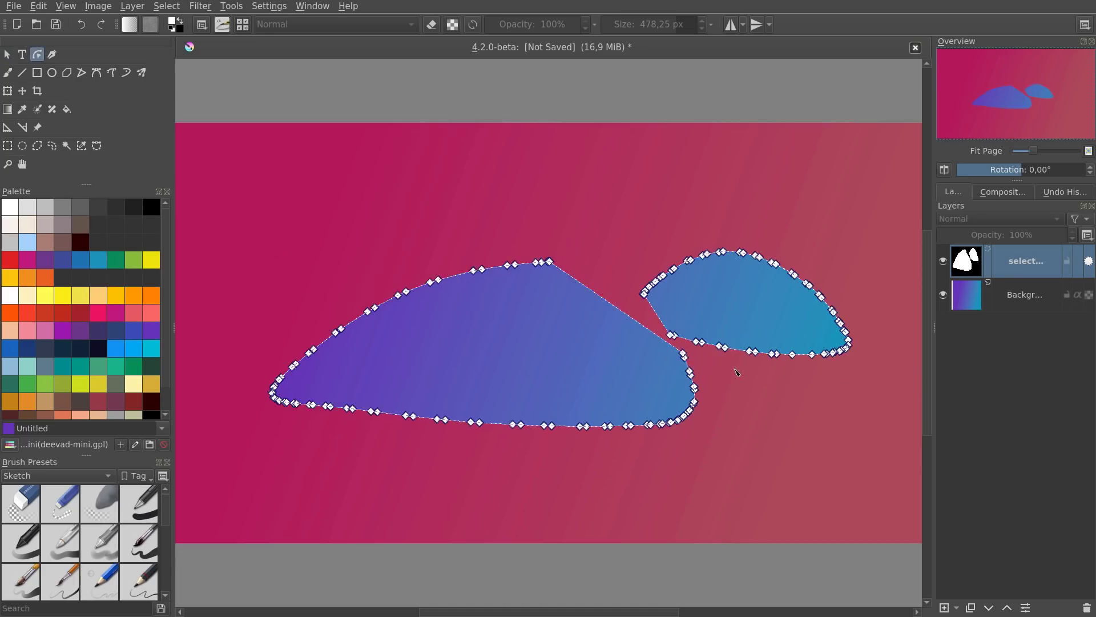
Paint purple and blue texture inside the two selected shapes on a new layer with the 556.32 px brush, and deselect
{"action": "key", "text": "b"}
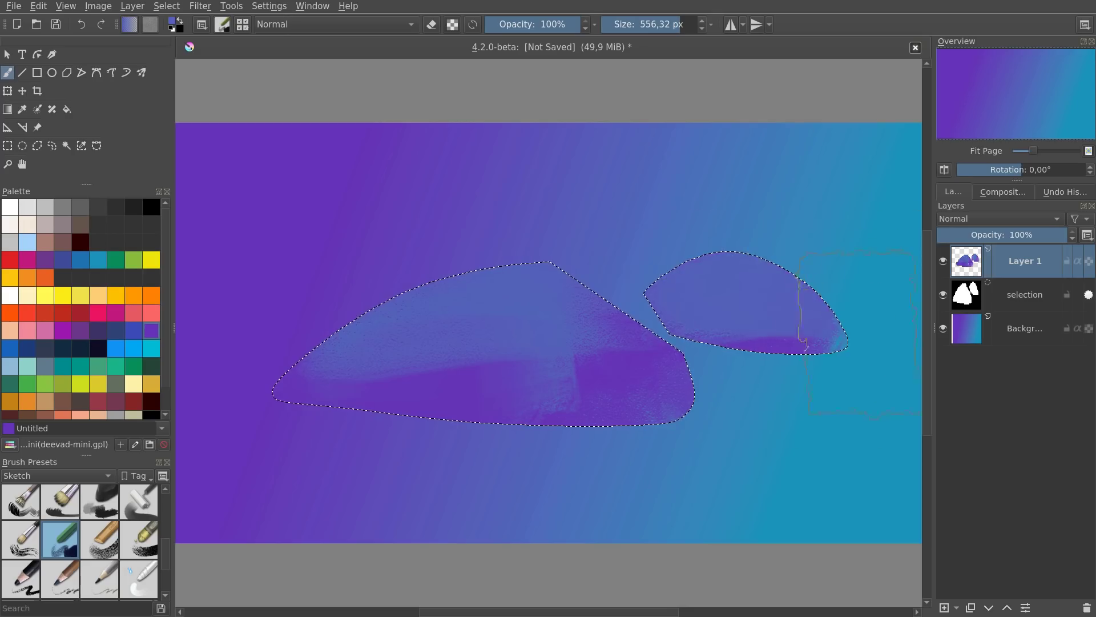
{"action": "key", "text": "ctrl+shift+a"}
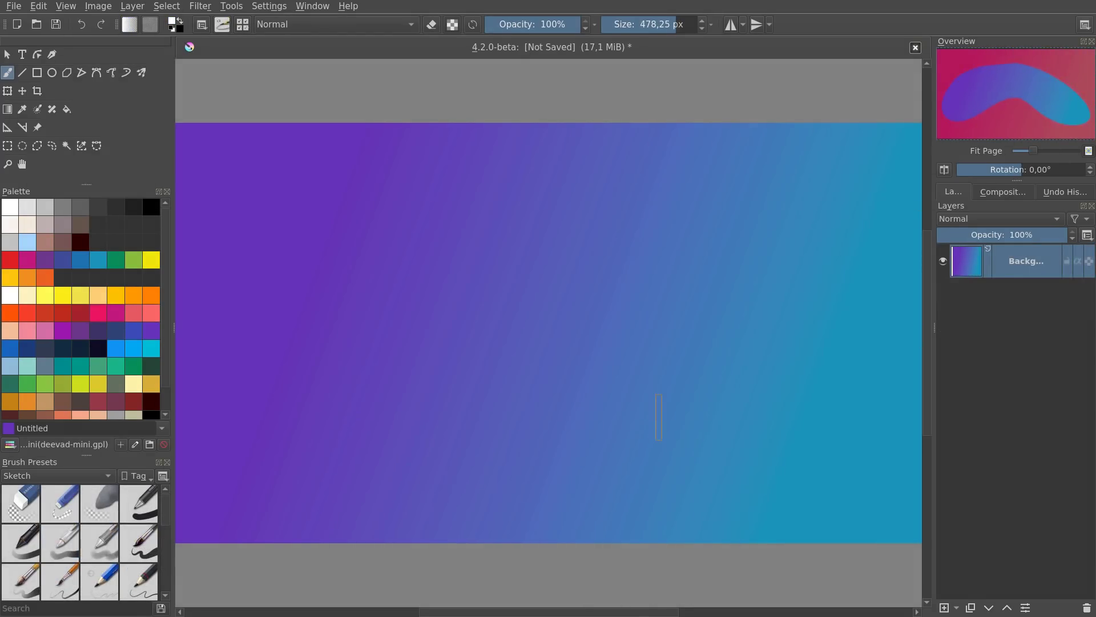
Draw a bean-shaped freehand selection across the middle of the gradient canvas and show its selection options
{"action": "key", "text": "l"}
{"action": "mouse_move", "coordinate": [538, 241]}
{"action": "left_mouse_down"}
{"action": "mouse_move", "coordinate": [421, 238]}
{"action": "mouse_move", "coordinate": [530, 375]}
{"action": "left_mouse_up"}
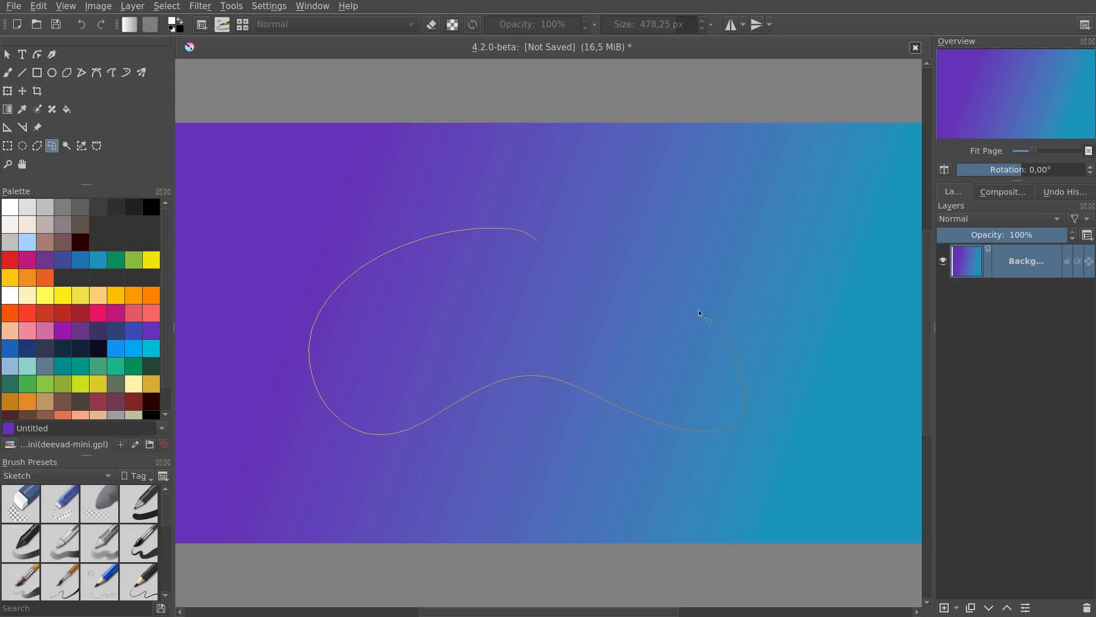
{"action": "left_click_drag", "start_coordinate": [698, 309], "coordinate": [698, 312]}
{"action": "right_click", "coordinate": [578, 302]}
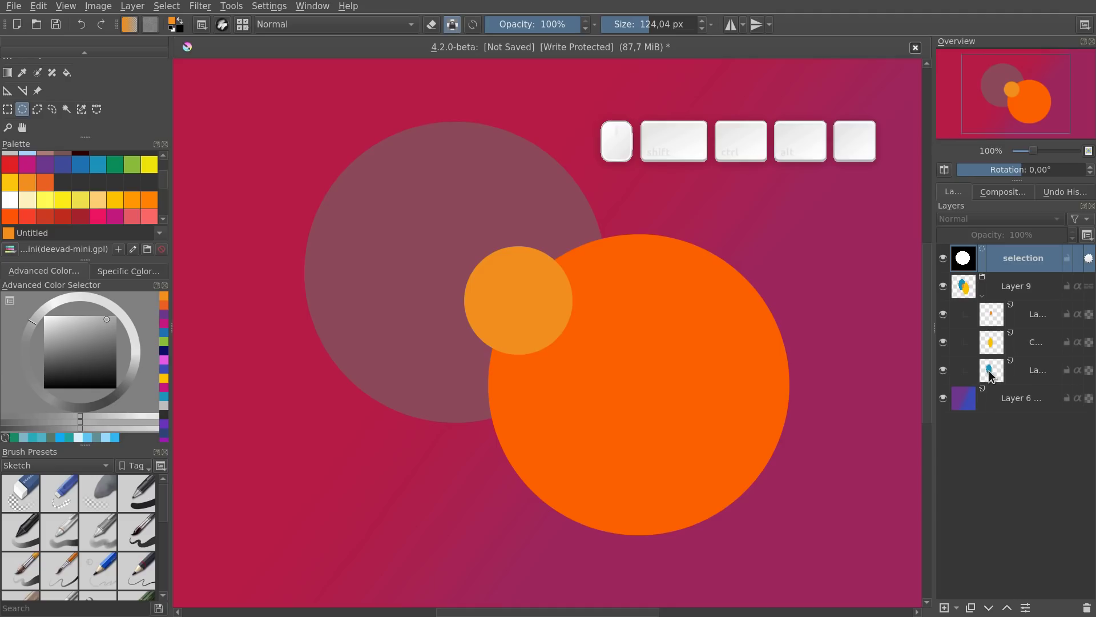
Load the blue circle layer into the selection mask, add the yellow circle, and subtract the orange and yellow circles
{"action": "left_click", "coordinate": [992, 373], "text": "ctrl"}
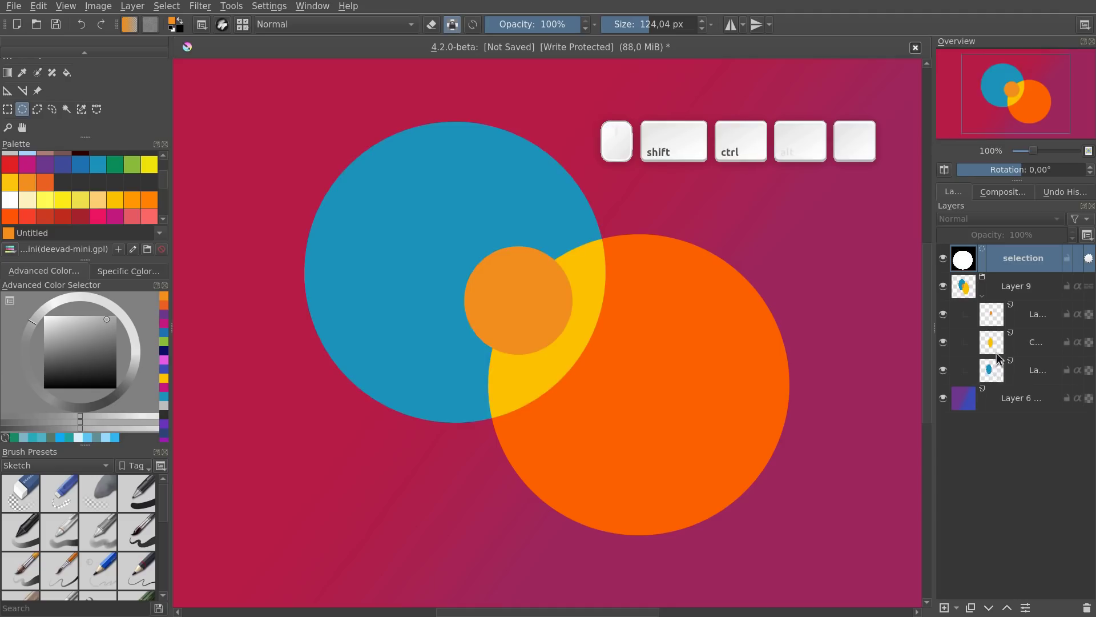
{"action": "left_click", "coordinate": [992, 343], "text": "ctrl+shift"}
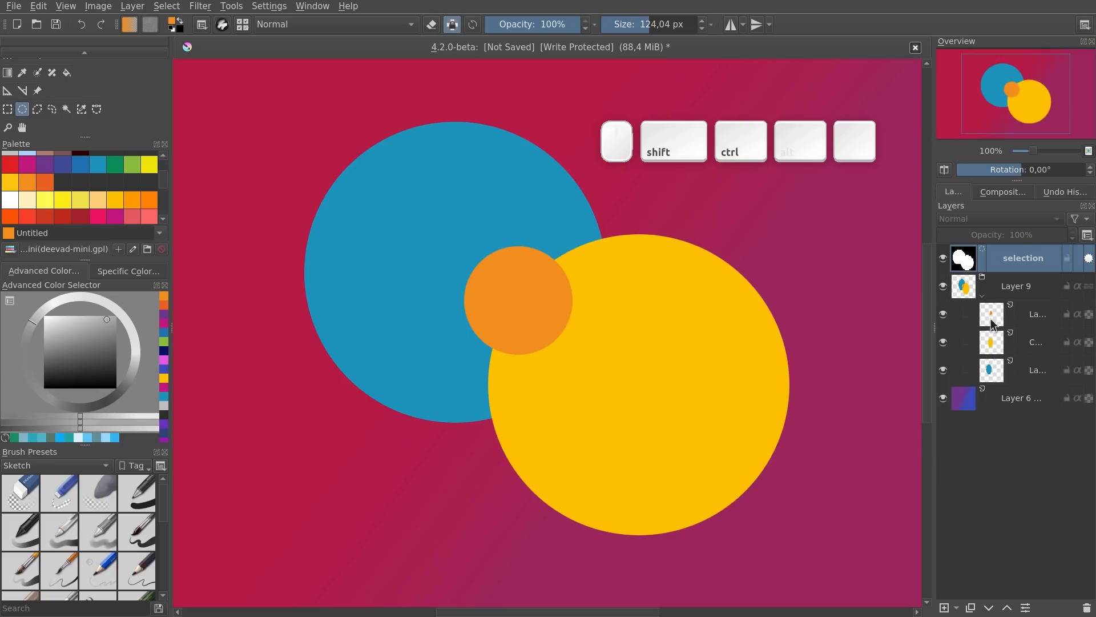
{"action": "left_click", "coordinate": [991, 324], "text": "ctrl+alt"}
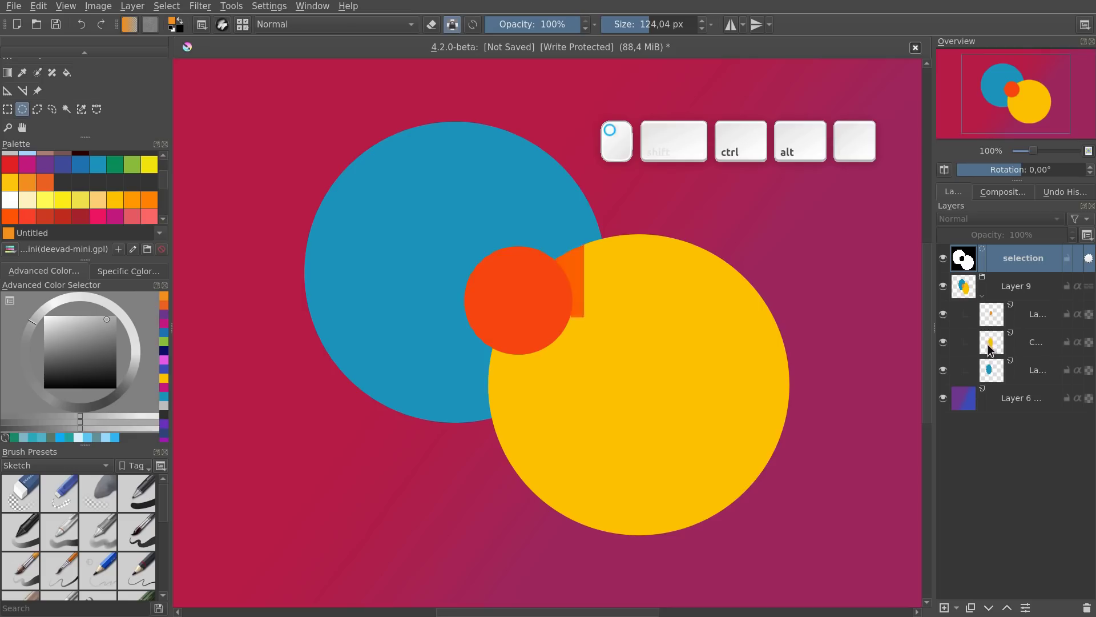
{"action": "left_click", "coordinate": [991, 349], "text": "ctrl+alt"}
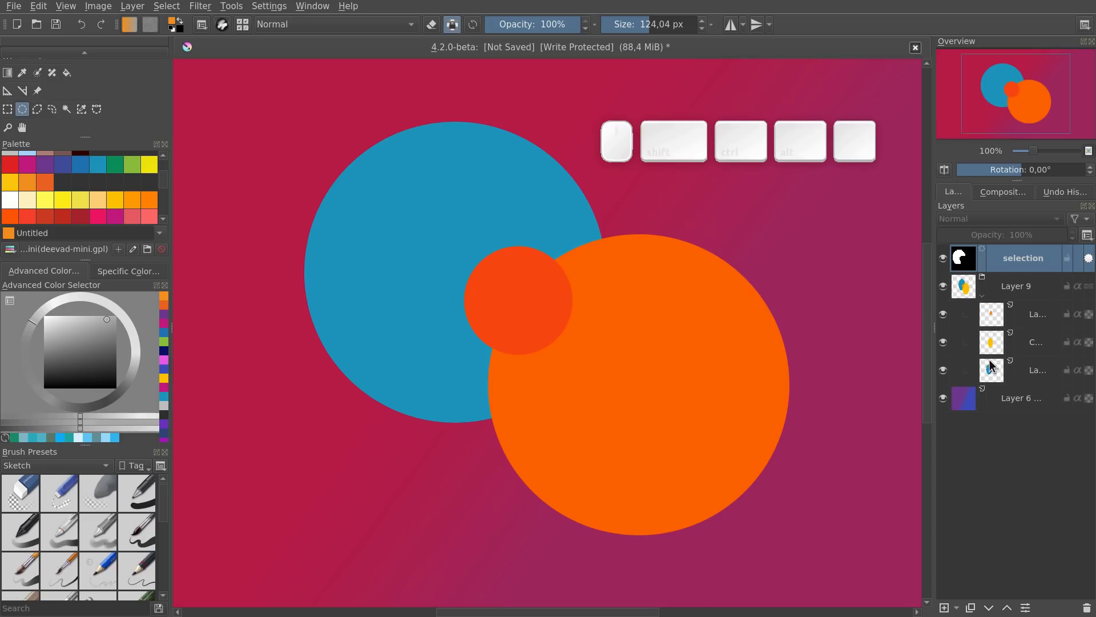
Load the blue circle layer as the selection, intersect it with the yellow circle layer, and hide the orange circle layer
{"action": "key", "text": "ctrl"}
{"action": "left_click", "coordinate": [994, 371], "text": "ctrl"}
{"action": "key", "text": "shift+alt"}
{"action": "left_click", "coordinate": [994, 348], "text": "ctrl+alt+shift"}
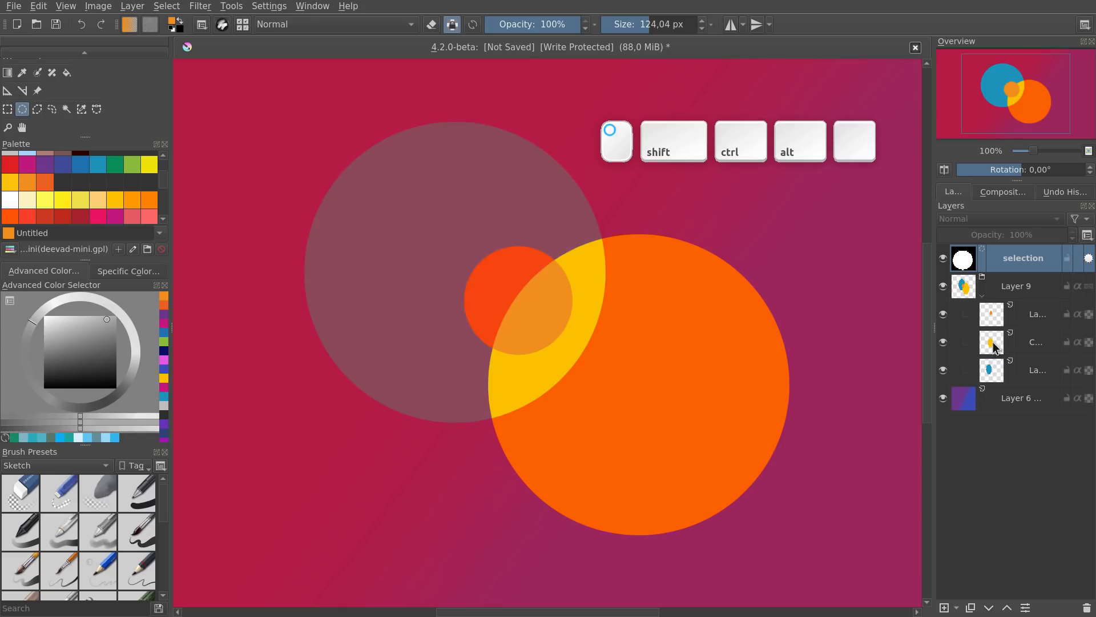
{"action": "left_click", "coordinate": [943, 314]}
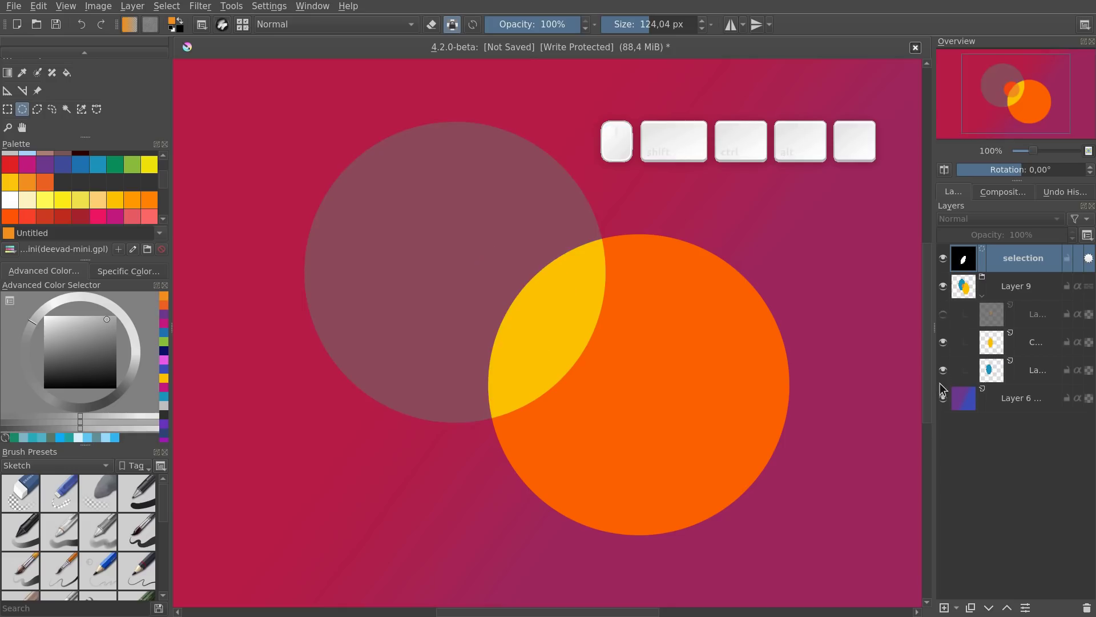
Add a paint layer above the hidden orange circle layer, fill the selected overlap with magenta, and deselect
{"action": "left_click", "coordinate": [989, 406]}
{"action": "left_click", "coordinate": [1021, 315]}
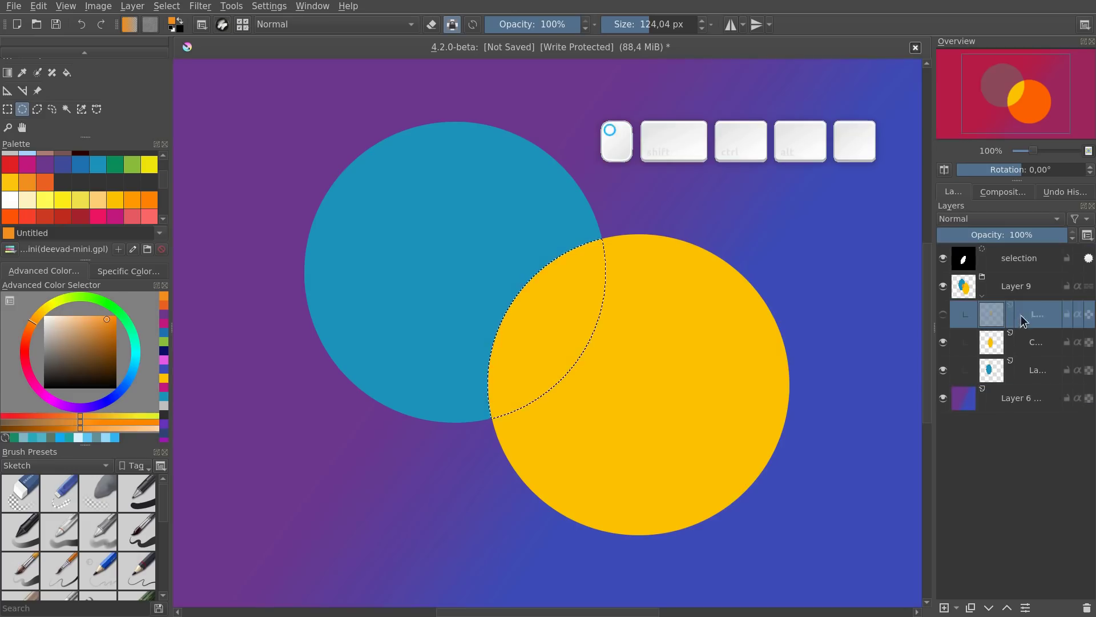
{"action": "key", "text": "n"}
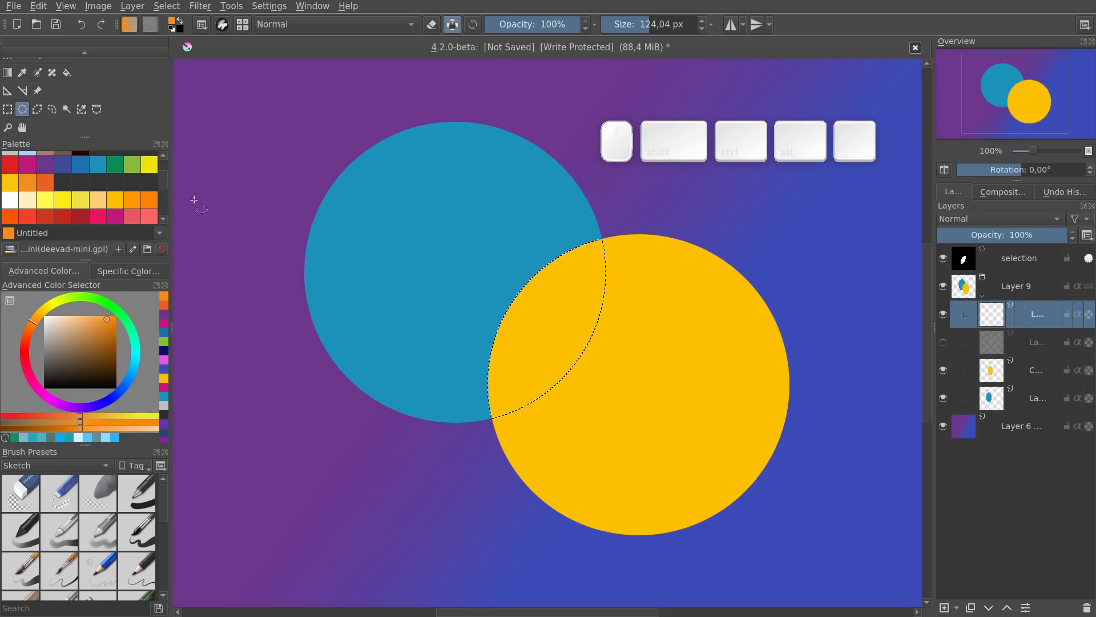
{"action": "left_click", "coordinate": [115, 210]}
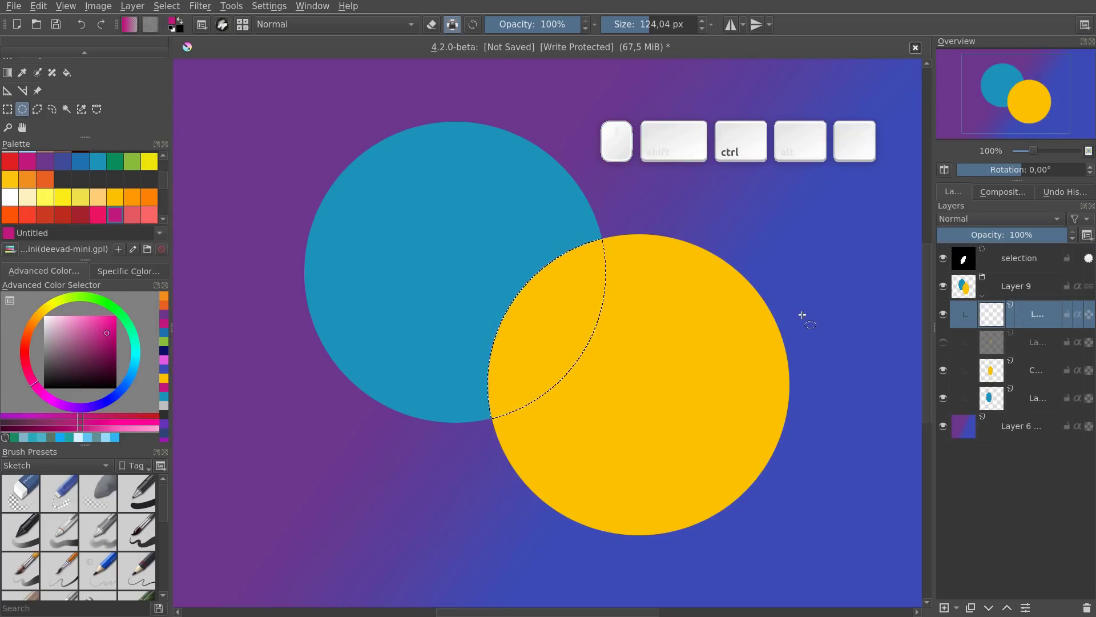
{"action": "key", "text": "ctrl+f"}
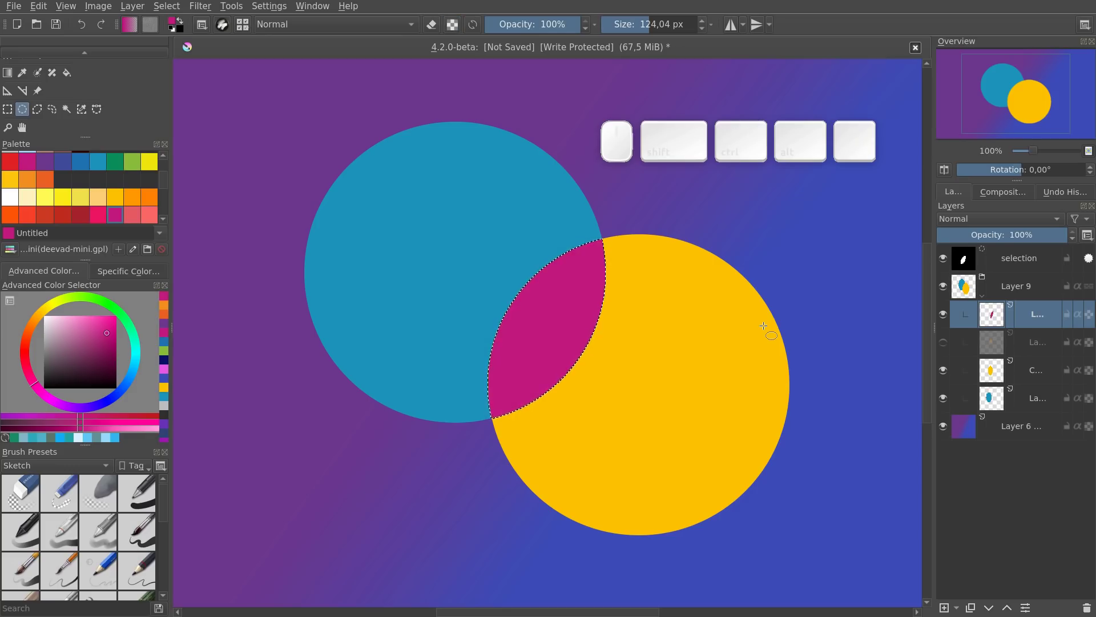
{"action": "key", "text": "ctrl+d"}
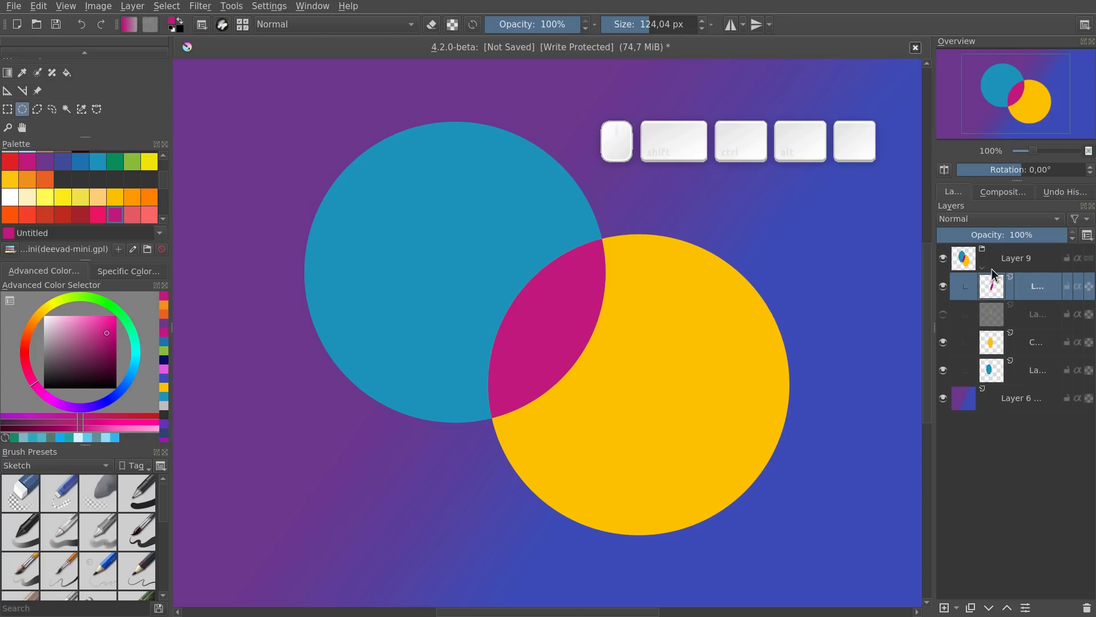
Load the magenta overlap layer as the selection, replace it with the yellow circle layer's outline, and deselect
{"action": "right_click", "coordinate": [990, 285]}
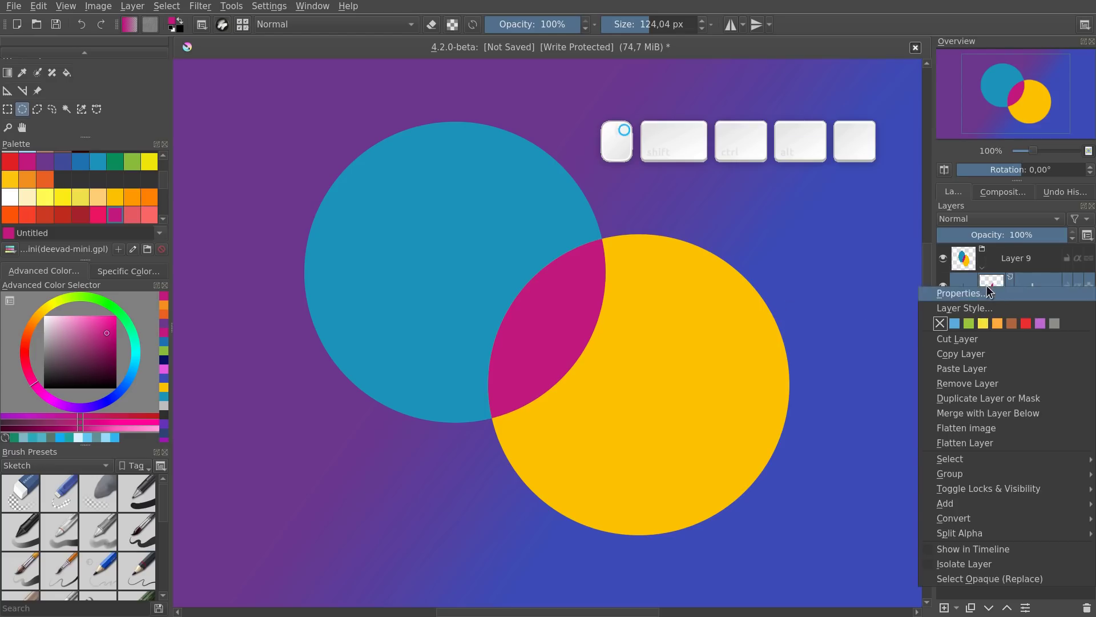
{"action": "left_click", "coordinate": [971, 578]}
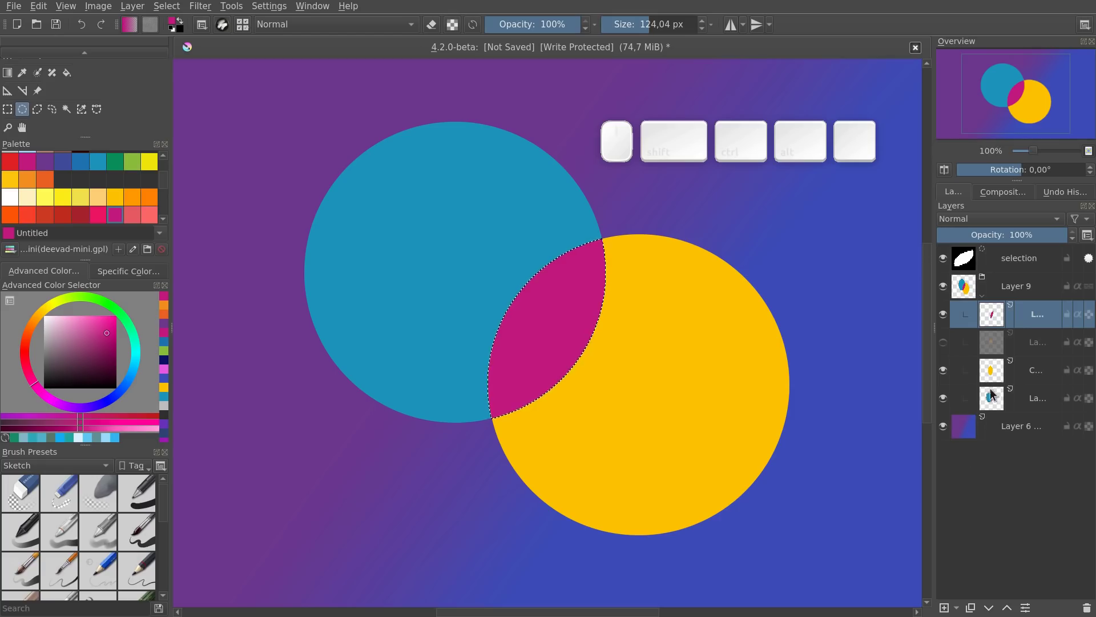
{"action": "left_click", "coordinate": [994, 375], "text": "ctrl"}
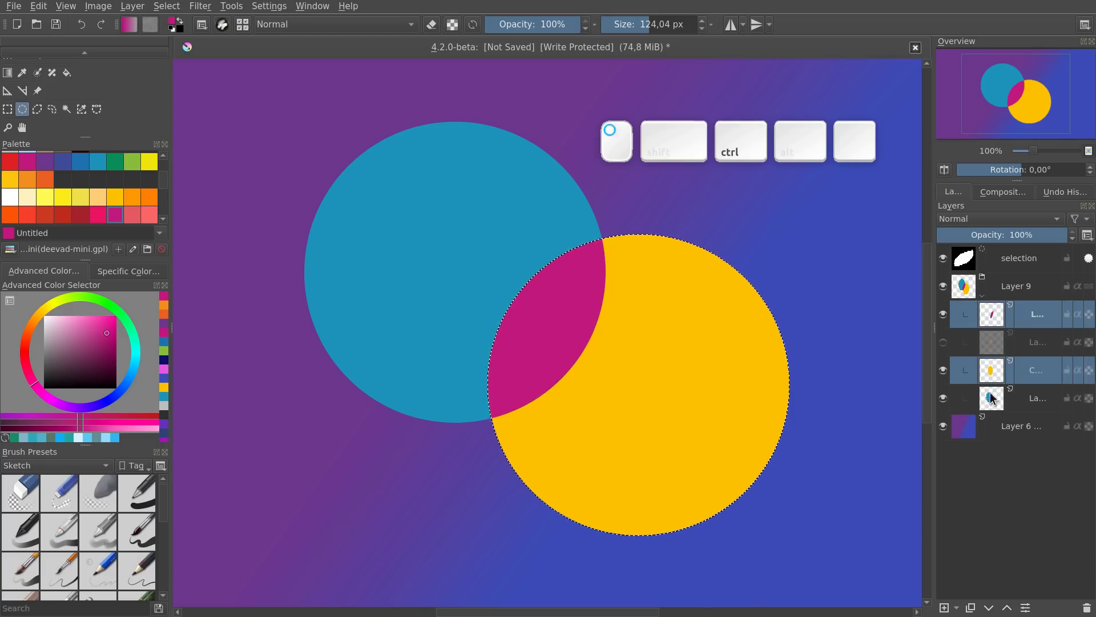
{"action": "key", "text": "ctrl+d"}
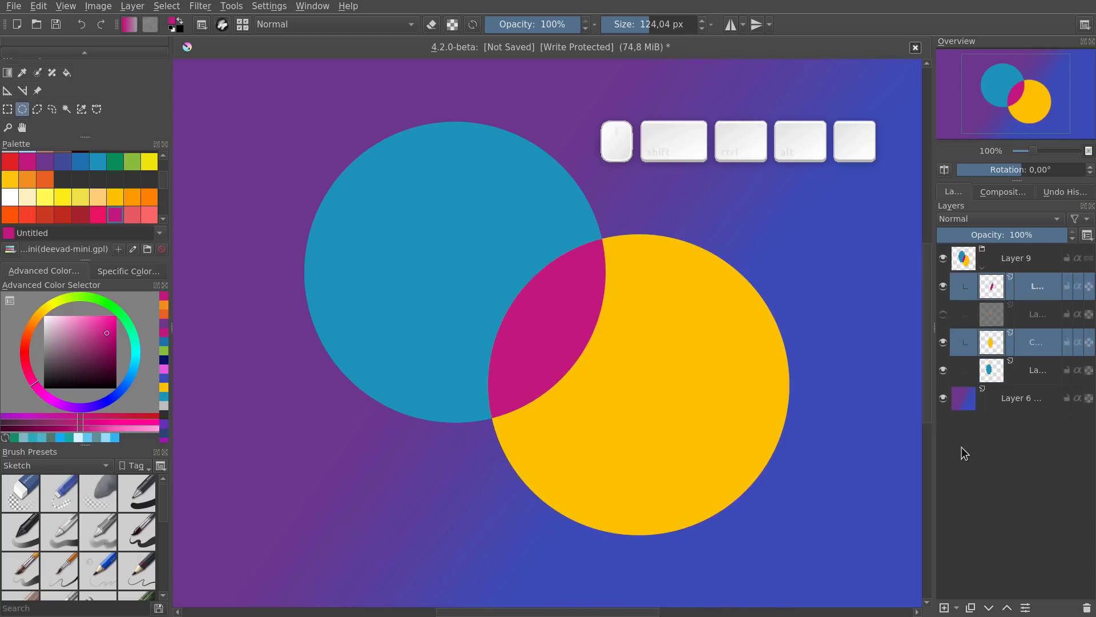
Load the blue circle layer's opaque area as the selection and make the selection mask active for editing
{"action": "left_click", "coordinate": [993, 264]}
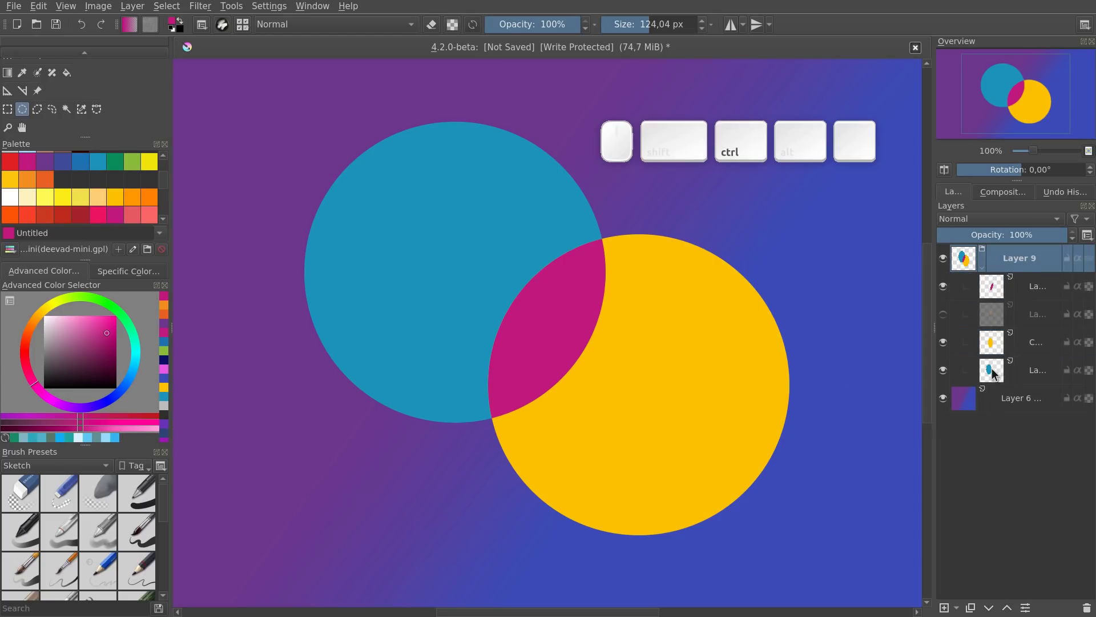
{"action": "left_click", "coordinate": [994, 373], "text": "ctrl"}
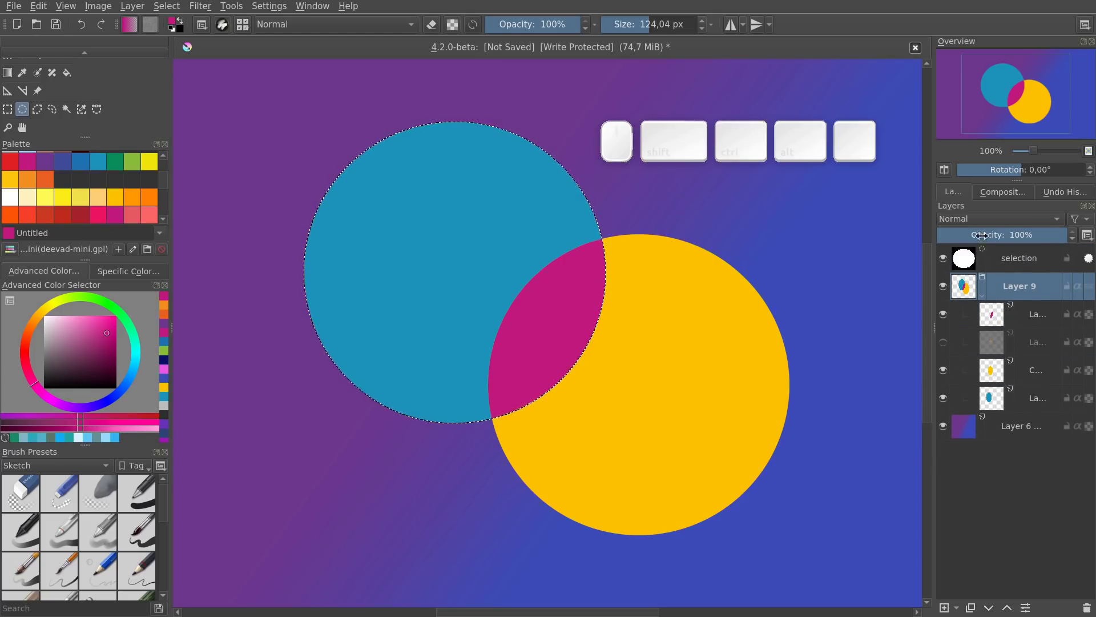
{"action": "left_click", "coordinate": [1008, 271]}
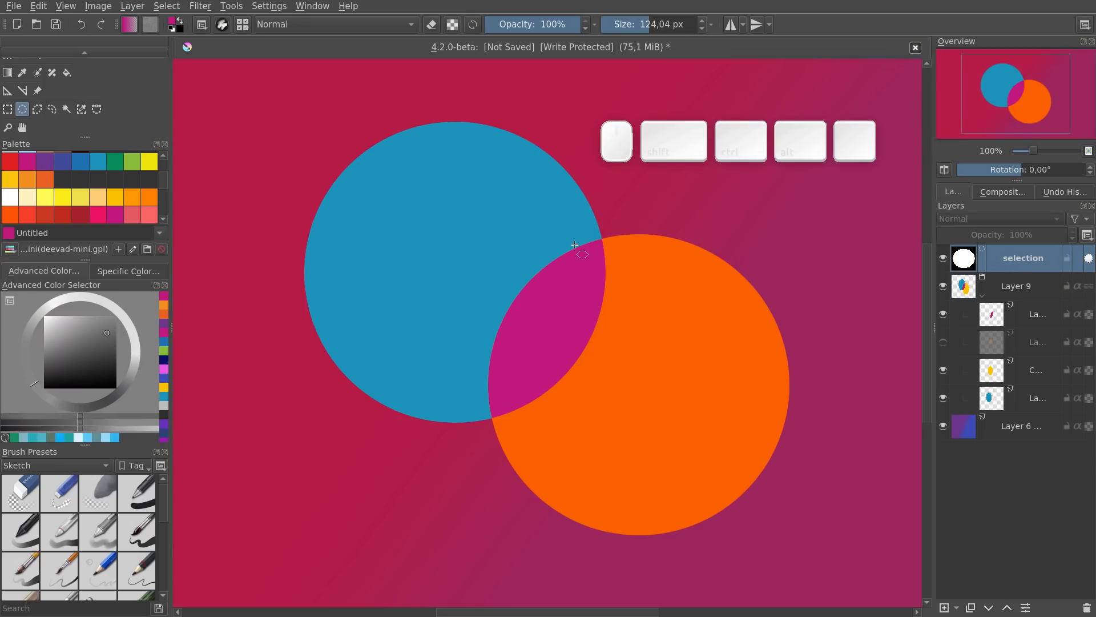
Paint a black brush stroke on the selection mask across the blue circle, and undo it
{"action": "key", "text": "ctrl+t"}
{"action": "left_click_drag", "start_coordinate": [534, 206], "coordinate": [522, 274]}
{"action": "key", "text": "Escape"}
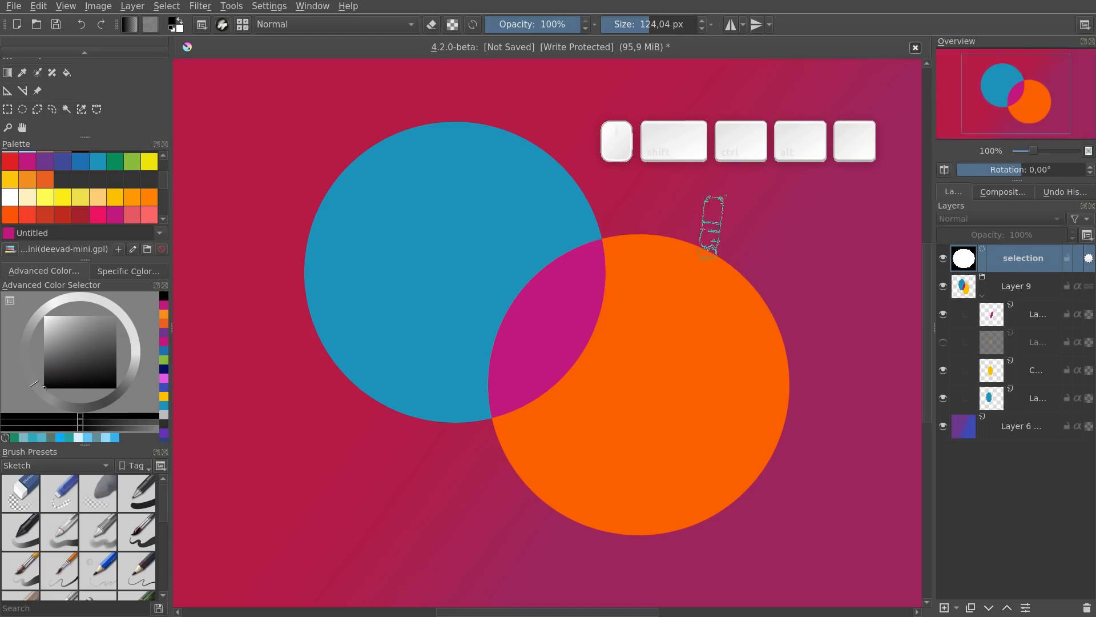
{"action": "mouse_move", "coordinate": [591, 215]}
{"action": "left_mouse_down"}
{"action": "mouse_move", "coordinate": [559, 237]}
{"action": "mouse_move", "coordinate": [507, 361]}
{"action": "mouse_move", "coordinate": [470, 391]}
{"action": "mouse_move", "coordinate": [522, 399]}
{"action": "mouse_move", "coordinate": [414, 384]}
{"action": "left_mouse_up"}
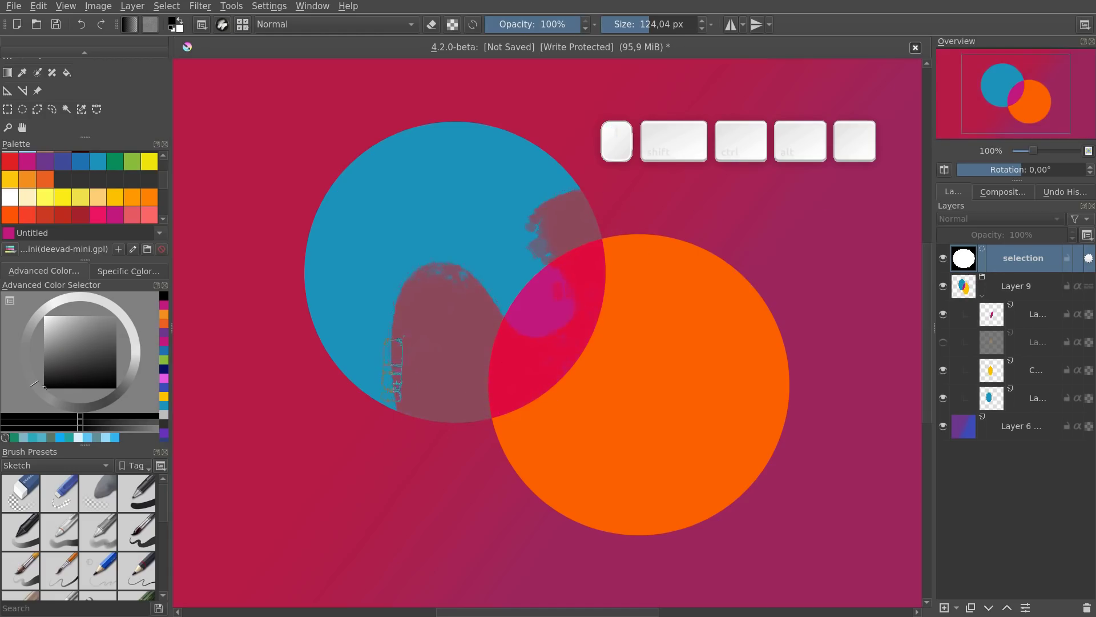
{"action": "key", "text": "ctrl+z"}
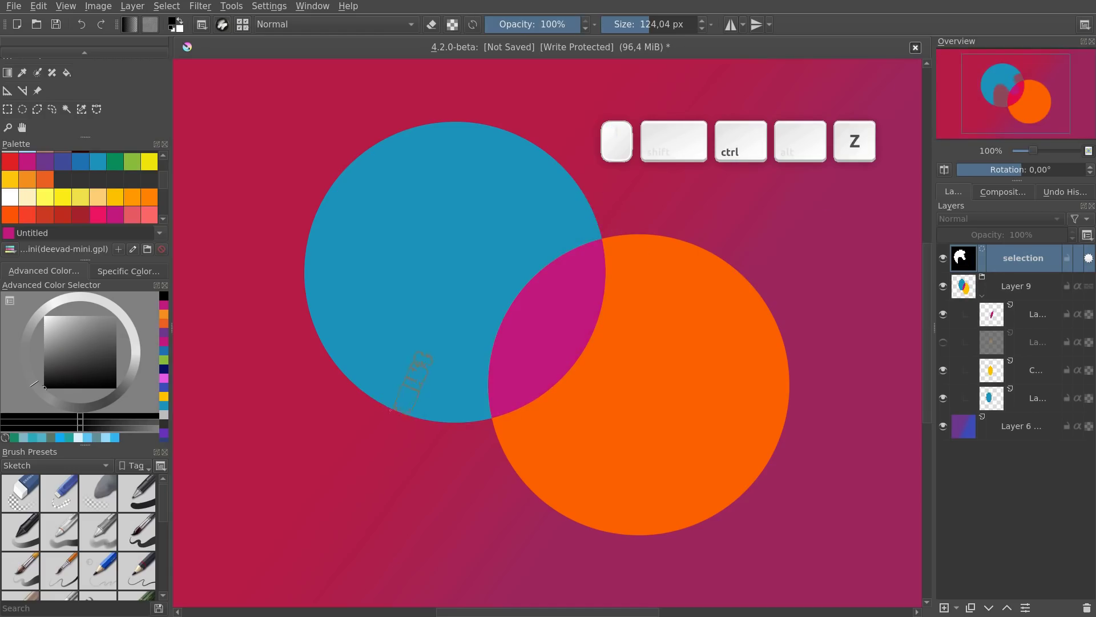
Try moving the circular selection mask down toward the yellow circle, and undo the move
{"action": "key", "text": "ctrl+t"}
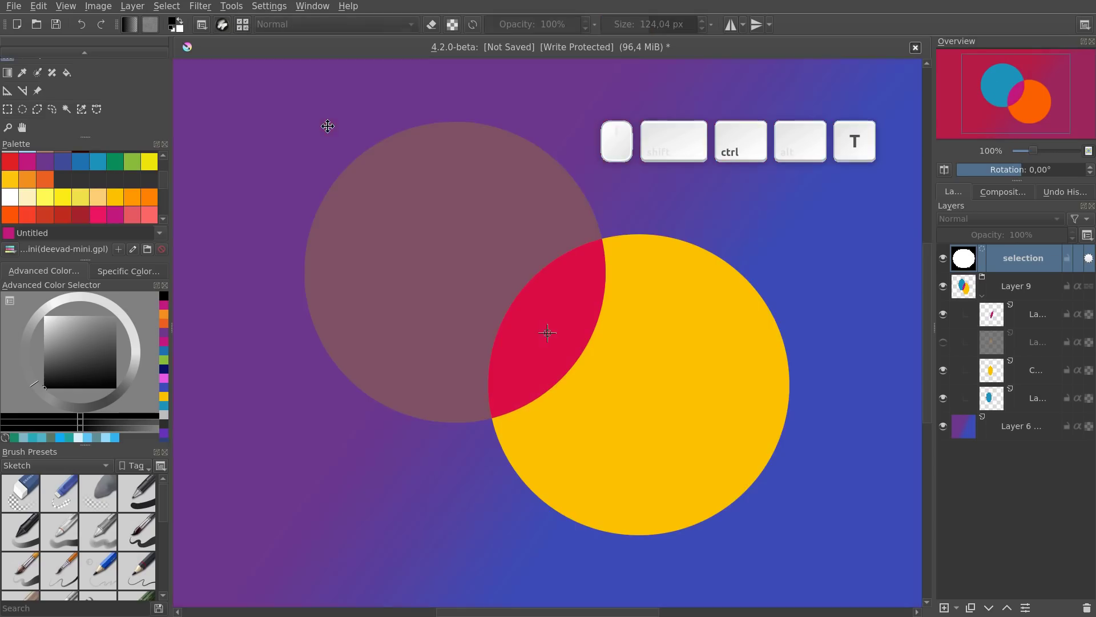
{"action": "left_click_drag", "start_coordinate": [483, 219], "coordinate": [592, 242]}
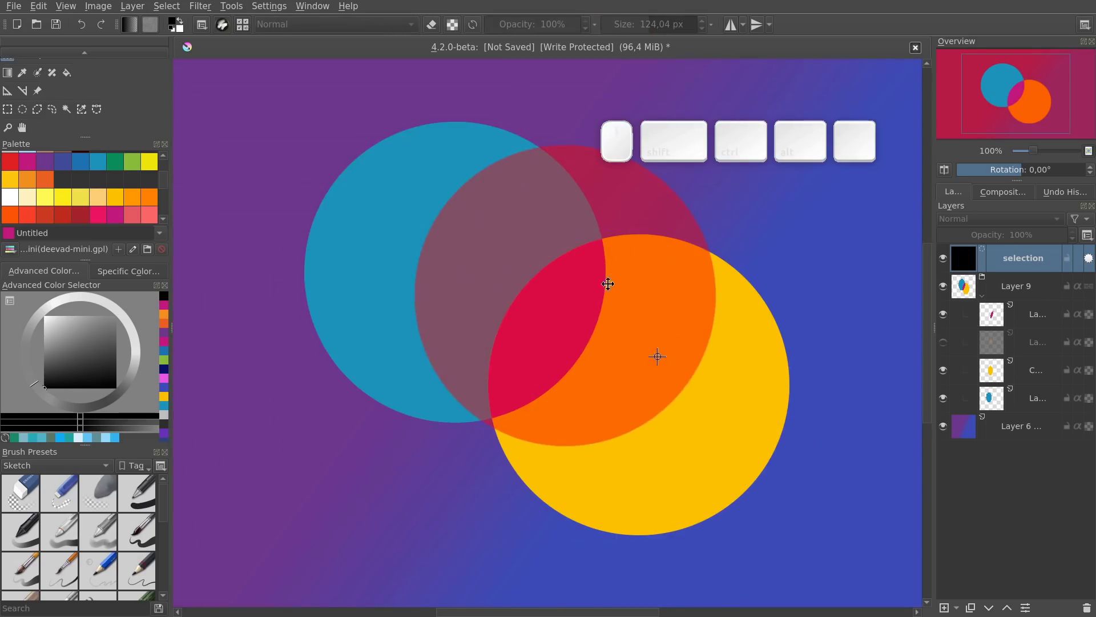
{"action": "key", "text": "Escape"}
{"action": "key", "text": "Escape"}
{"action": "key", "text": "t"}
{"action": "left_click_drag", "start_coordinate": [569, 282], "coordinate": [697, 334]}
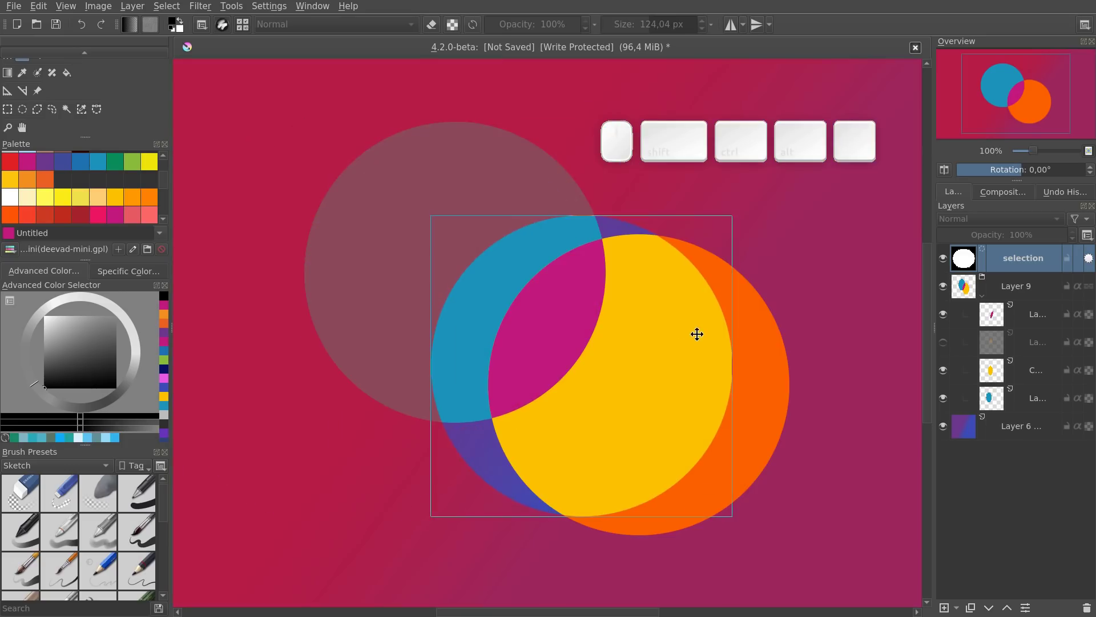
{"action": "key", "text": "ctrl+z"}
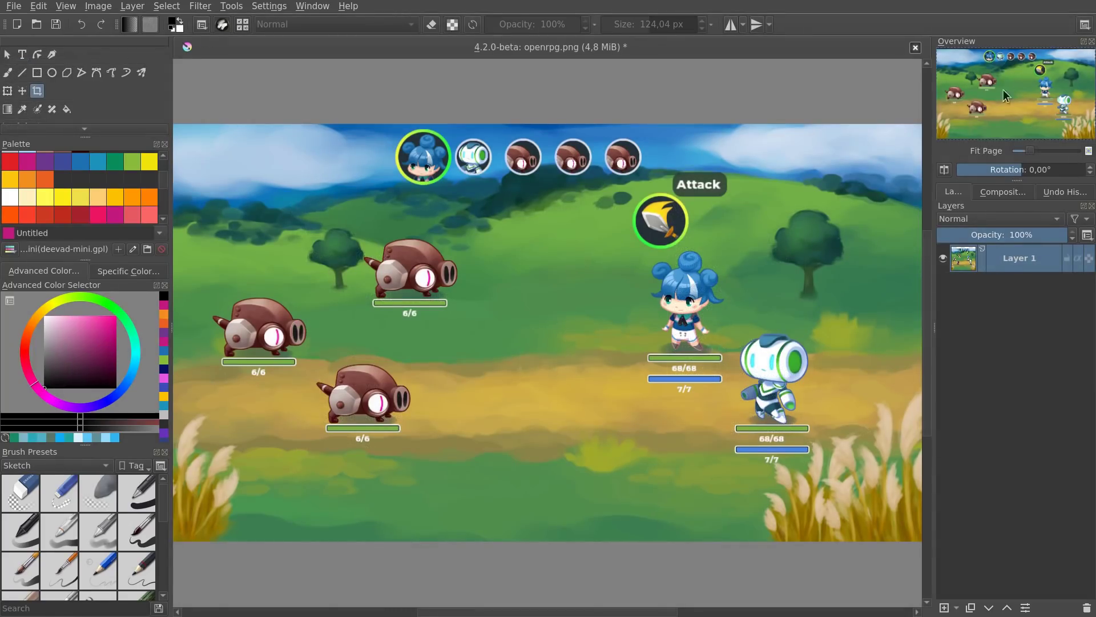
Float the Overview docker over the canvas, enlarge it, and use it to rotate the canvas view to 19.74°
{"action": "left_click_drag", "start_coordinate": [996, 41], "coordinate": [705, 139]}
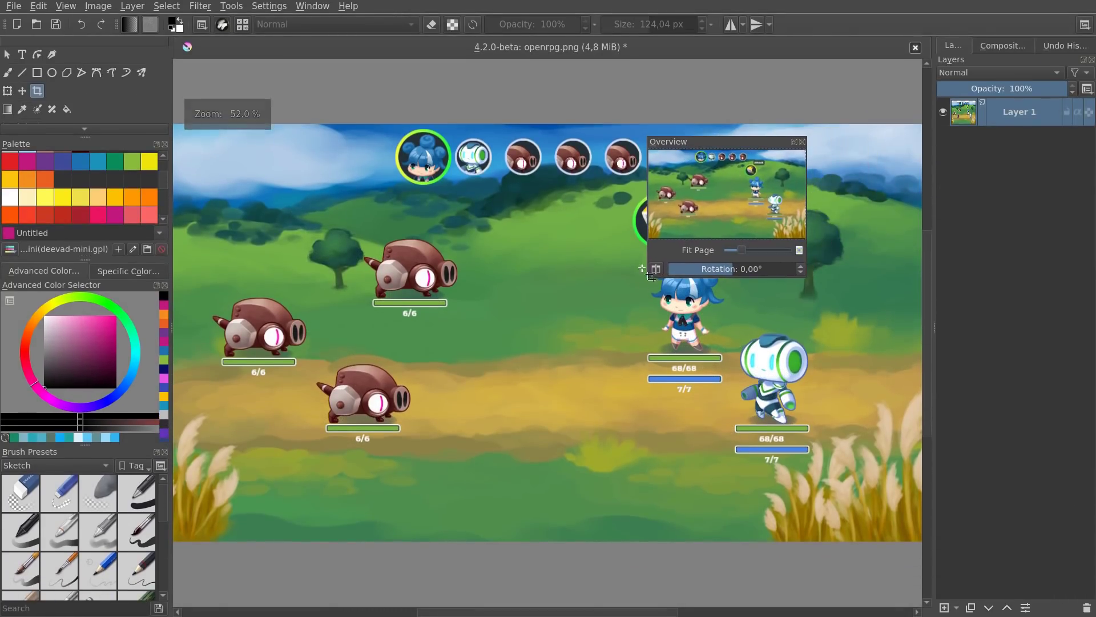
{"action": "left_click_drag", "start_coordinate": [646, 277], "coordinate": [592, 337]}
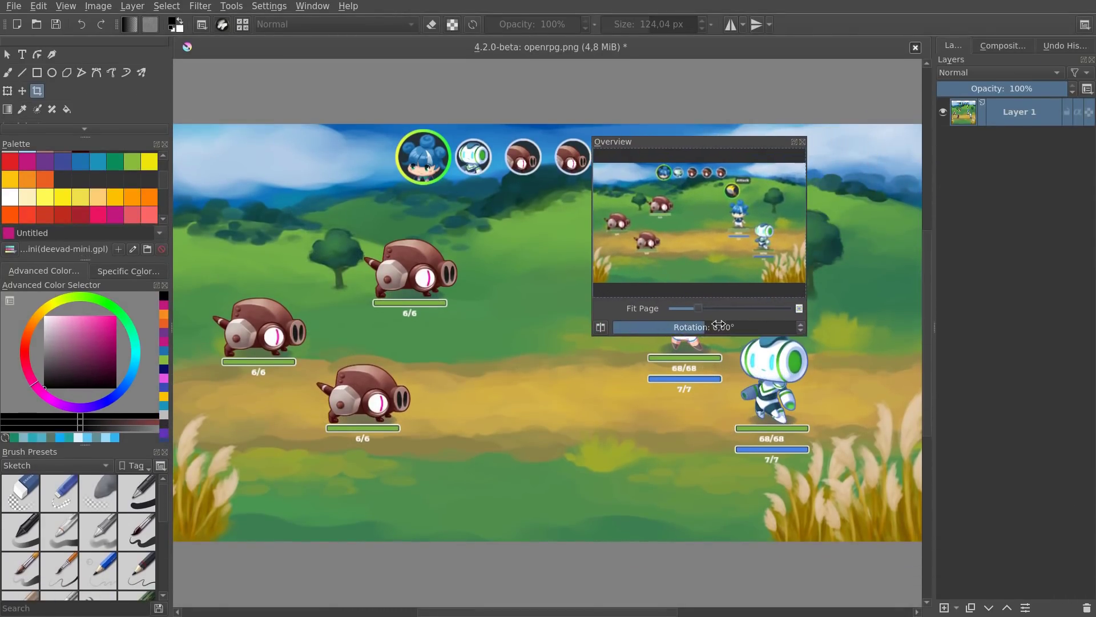
{"action": "mouse_move", "coordinate": [701, 327]}
{"action": "left_mouse_down"}
{"action": "mouse_move", "coordinate": [729, 327]}
{"action": "mouse_move", "coordinate": [711, 327]}
{"action": "mouse_move", "coordinate": [720, 326]}
{"action": "left_mouse_up"}
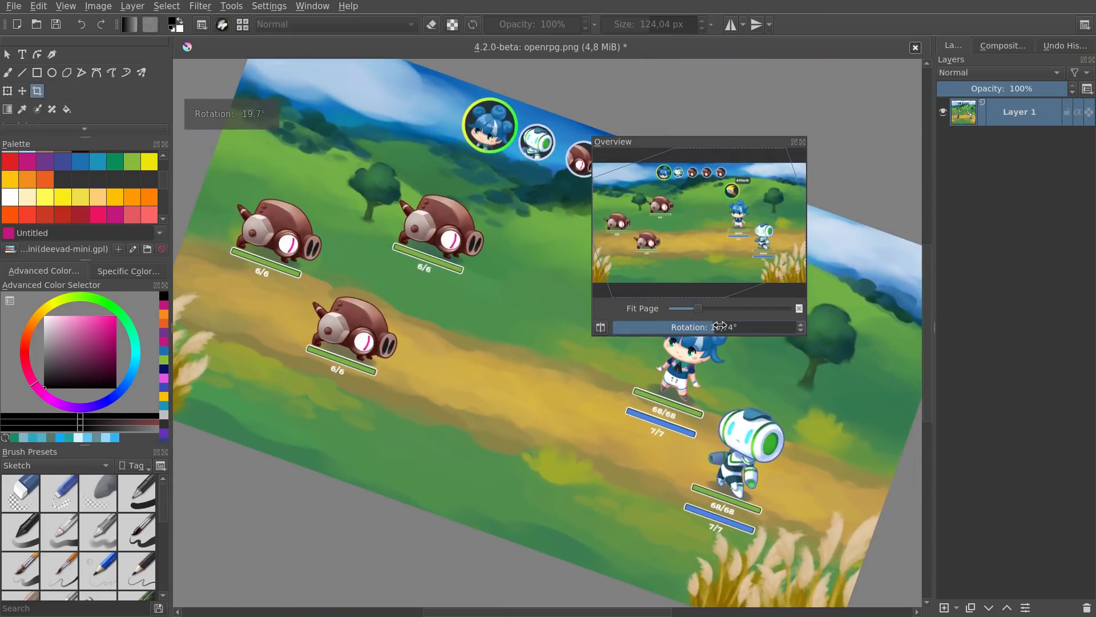
Toggle horizontal mirroring on and off from the Overview docker, and pan the view with its thumbnail
{"action": "left_click", "coordinate": [601, 327]}
{"action": "left_click", "coordinate": [601, 327]}
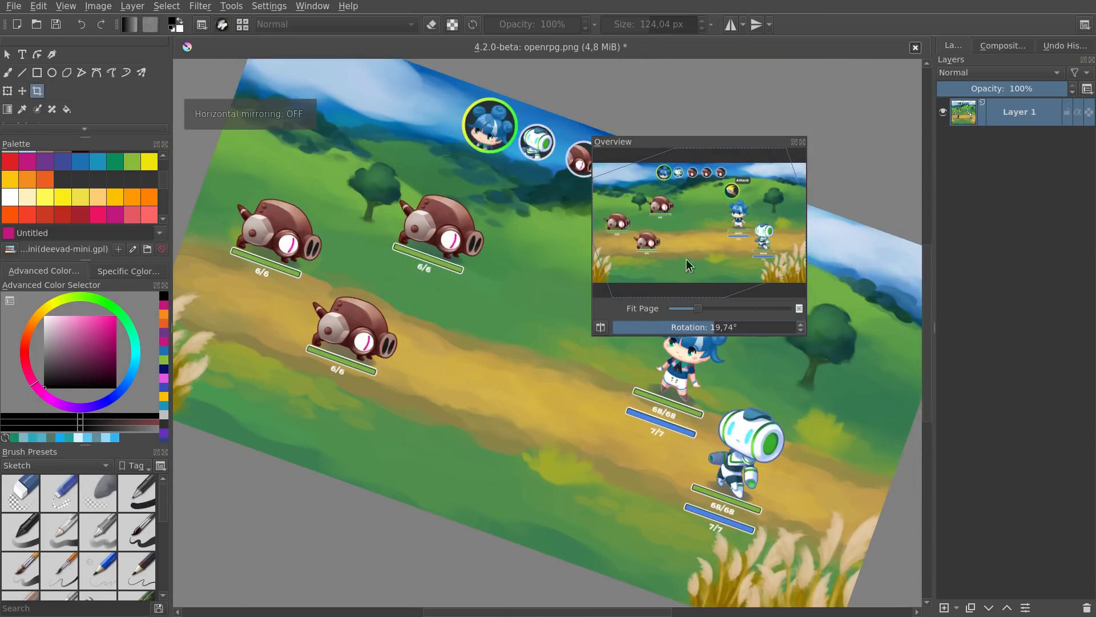
{"action": "left_click", "coordinate": [697, 214]}
{"action": "left_click_drag", "start_coordinate": [698, 215], "coordinate": [734, 258]}
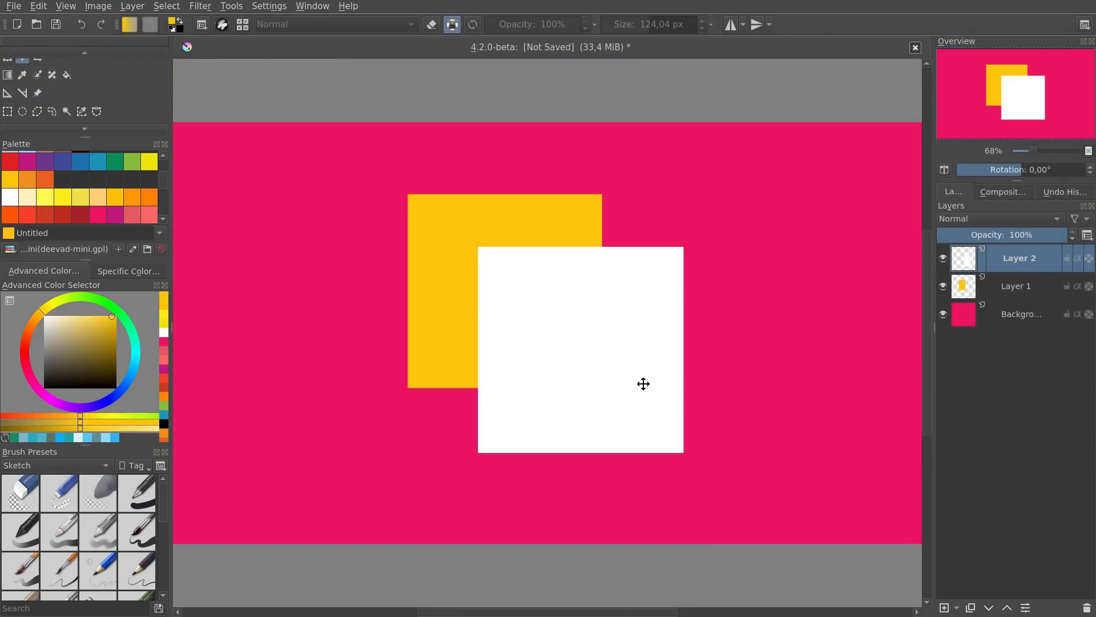
Move the white square on Layer 2 toward the right edge of the canvas, and undo the move
{"action": "left_click_drag", "start_coordinate": [578, 332], "coordinate": [788, 365]}
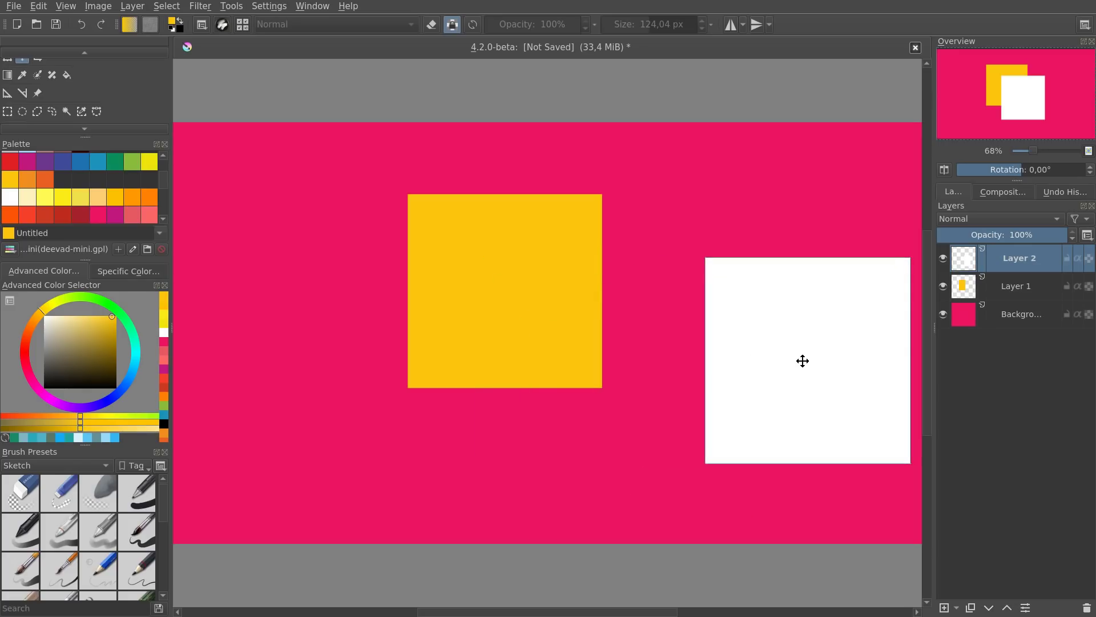
{"action": "key", "text": "ctrl+z"}
{"action": "key", "text": "ctrl+z"}
{"action": "key", "text": "ctrl+z"}
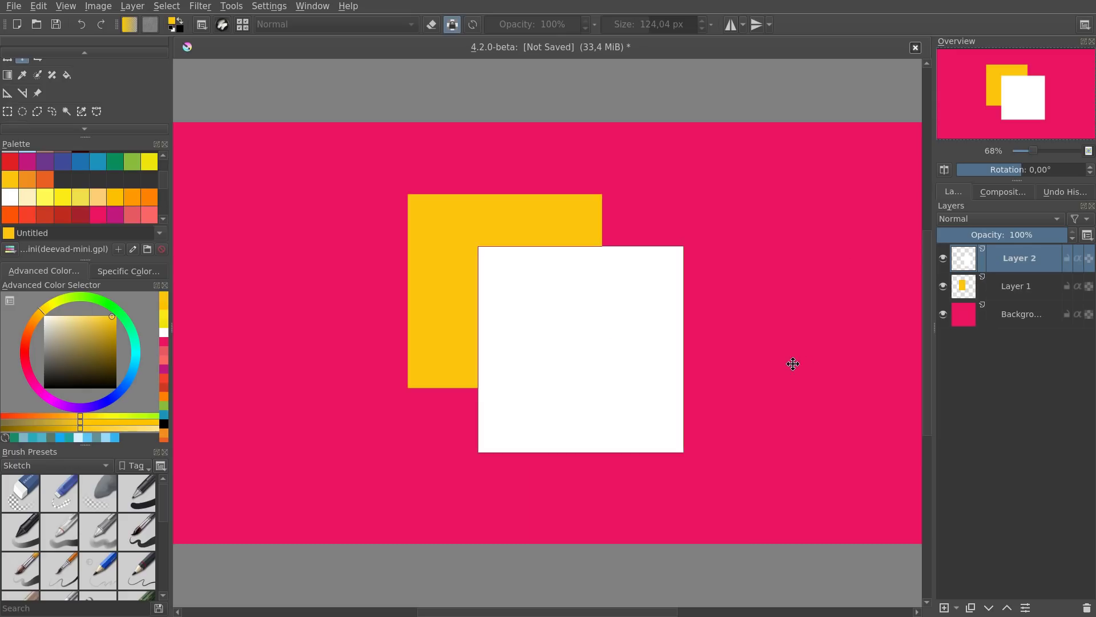
Pick the yellow square's layer from the canvas, move the square to the canvas's upper-left corner, and undo the move
{"action": "left_click", "coordinate": [444, 257]}
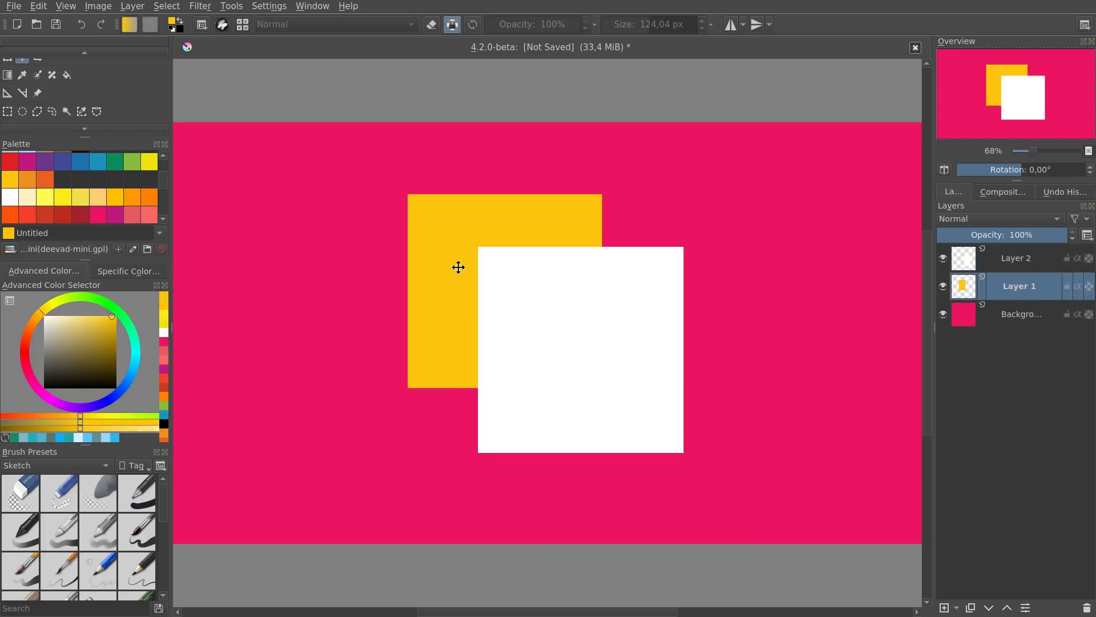
{"action": "left_click_drag", "start_coordinate": [467, 313], "coordinate": [294, 269]}
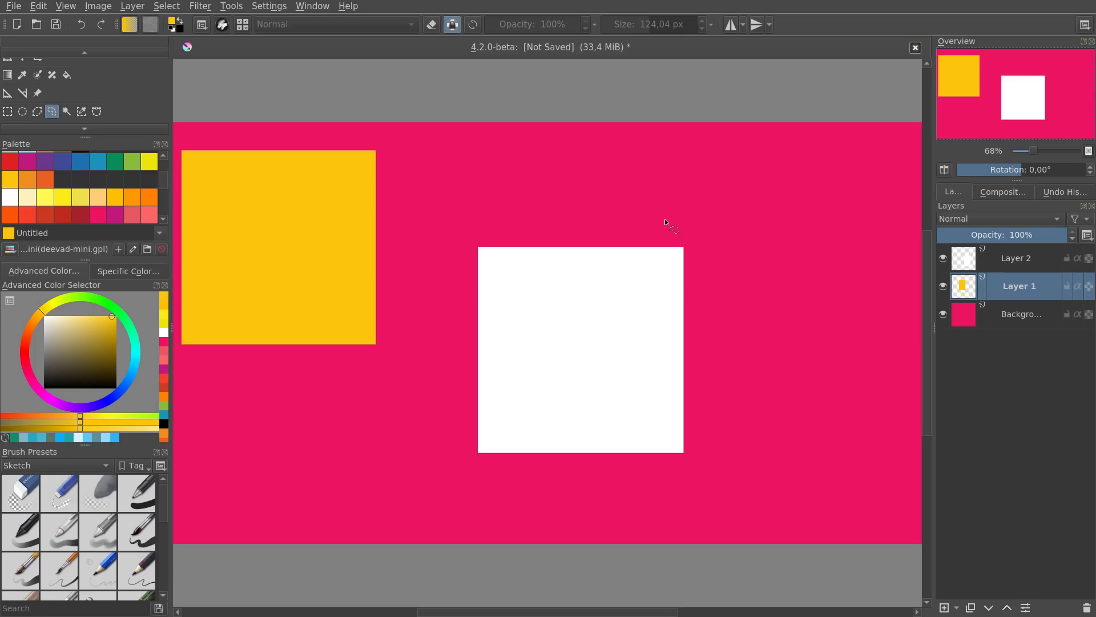
{"action": "key", "text": "ctrl+z"}
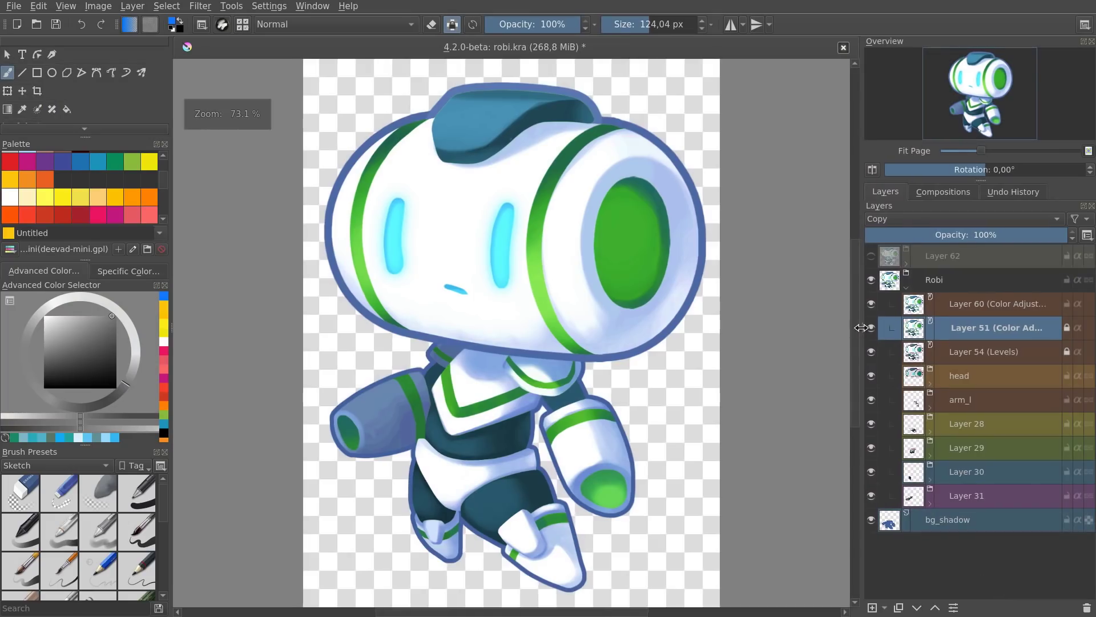
Widen the Layers docker of robi.kra and enlarge its layer thumbnails
{"action": "left_click_drag", "start_coordinate": [861, 327], "coordinate": [797, 329]}
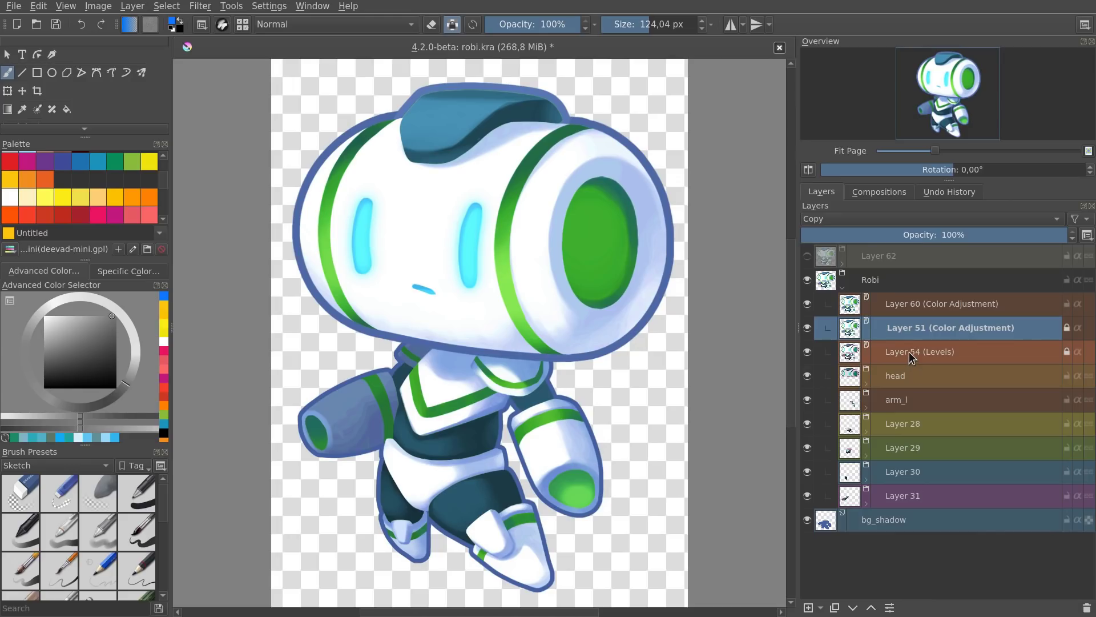
{"action": "left_click", "coordinate": [1088, 236]}
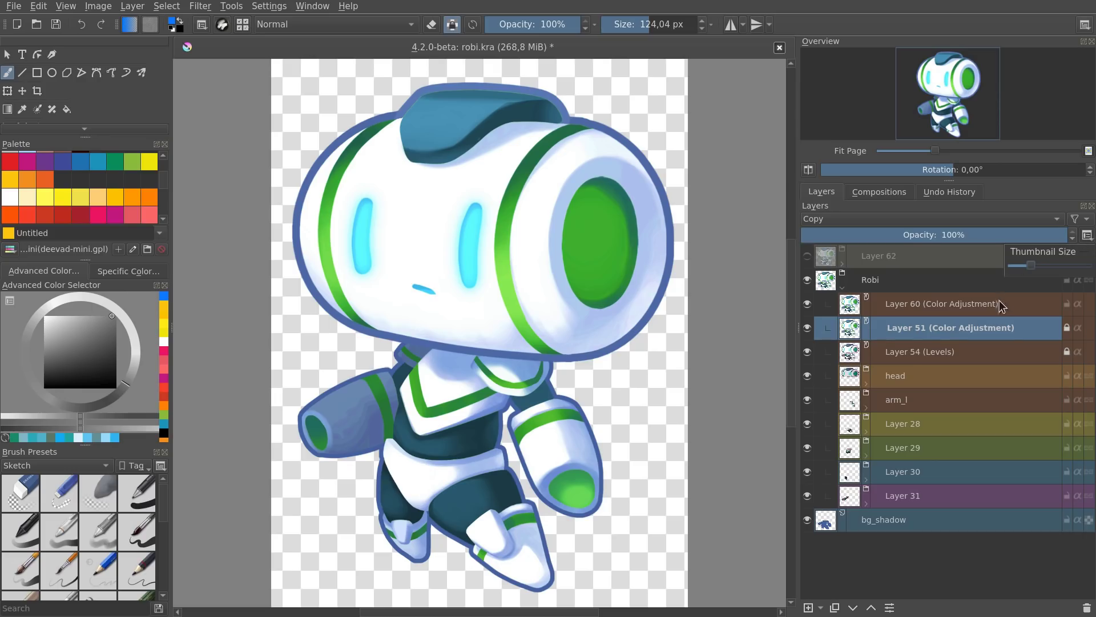
{"action": "left_click_drag", "start_coordinate": [1032, 266], "coordinate": [1063, 268]}
{"action": "key", "text": "Escape"}
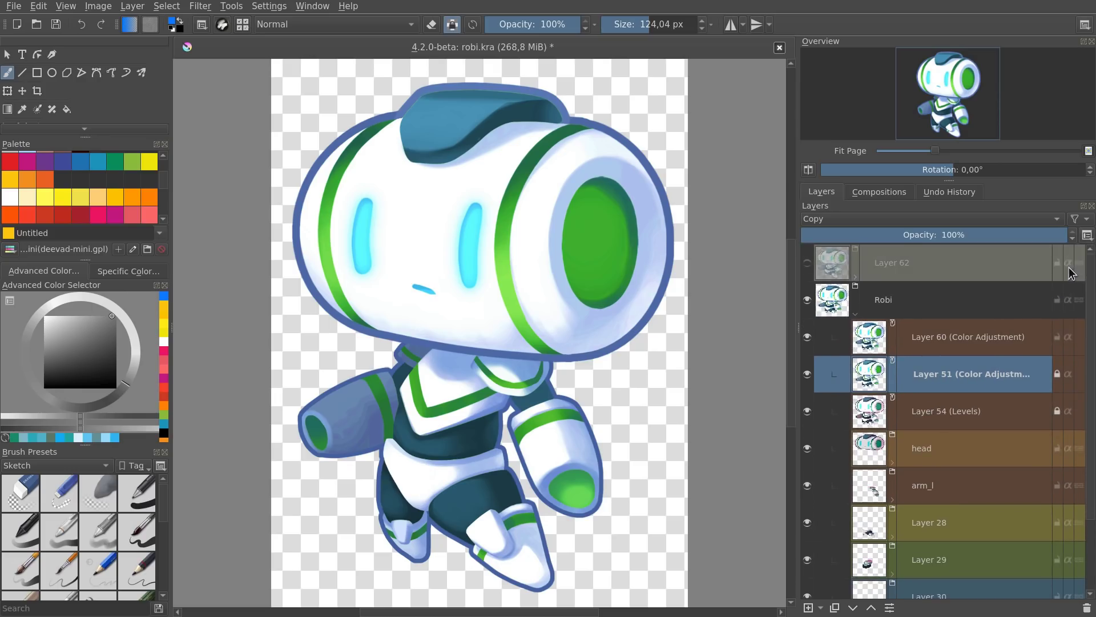
Reduce the layer thumbnail size to its minimum in the Layers docker
{"action": "left_click", "coordinate": [1087, 235]}
{"action": "left_click_drag", "start_coordinate": [1064, 267], "coordinate": [1011, 267]}
{"action": "left_click", "coordinate": [928, 488]}
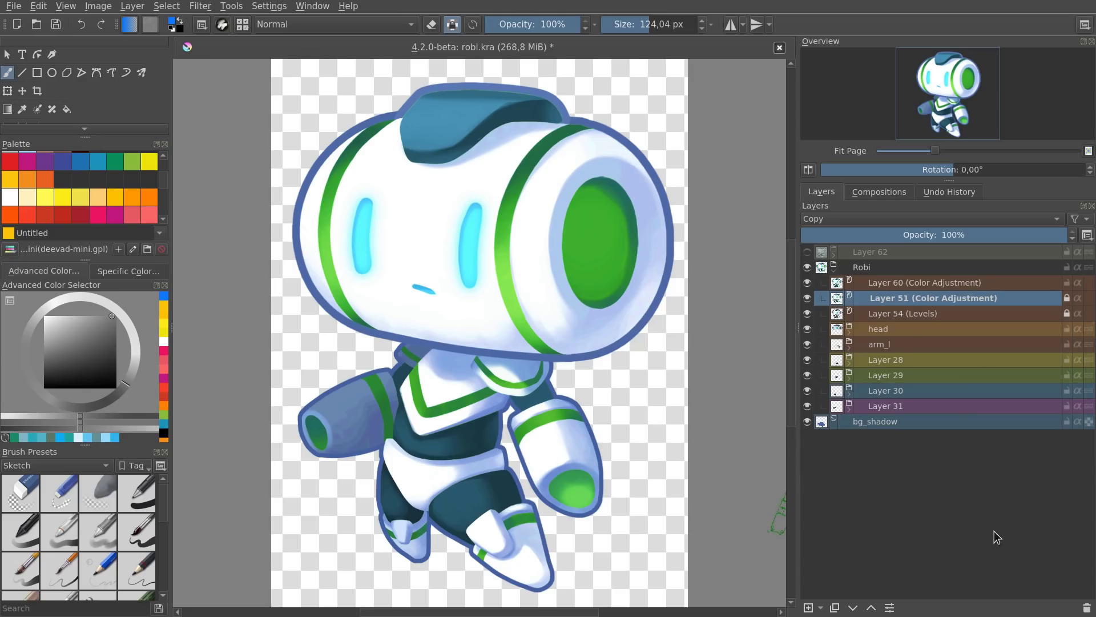
Switch to the file manager, show hidden files in the battlers folder, and select the robi.kra~ backup file
{"action": "key", "text": "alt+Tab"}
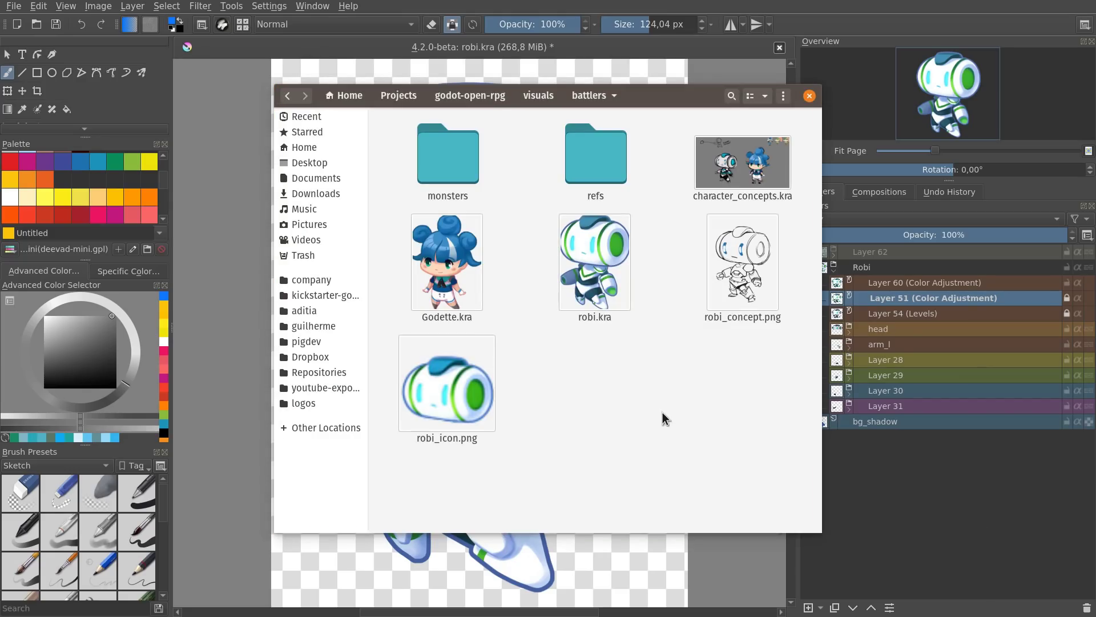
{"action": "left_click", "coordinate": [458, 421]}
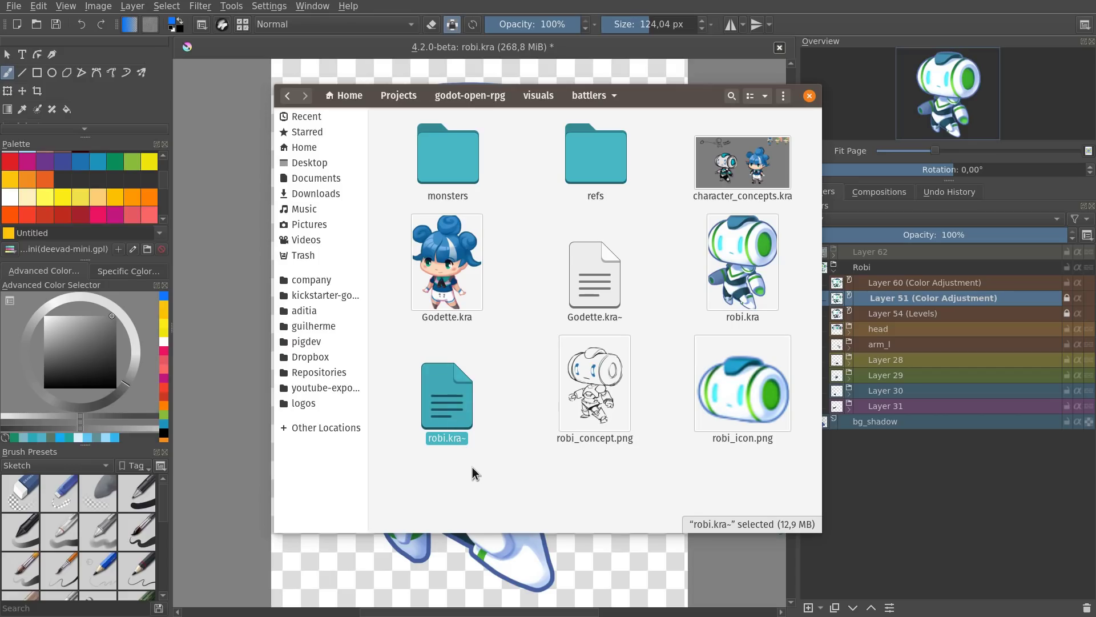
Hide the hidden backup files in the battlers folder and switch back to Krita
{"action": "key", "text": "ctrl+h"}
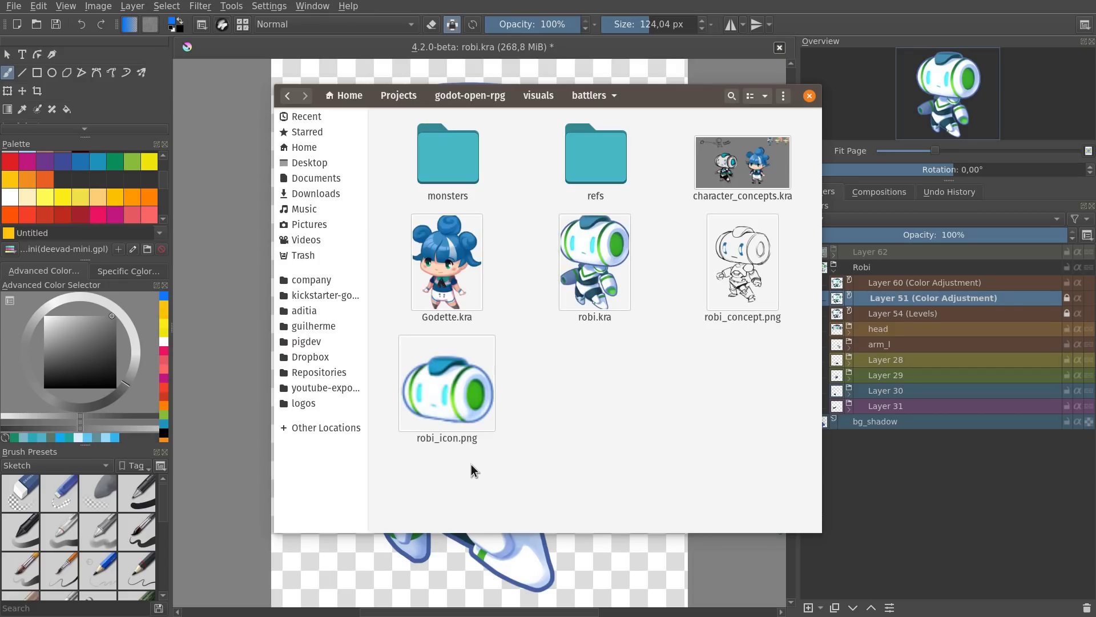
{"action": "key", "text": "alt+Tab"}
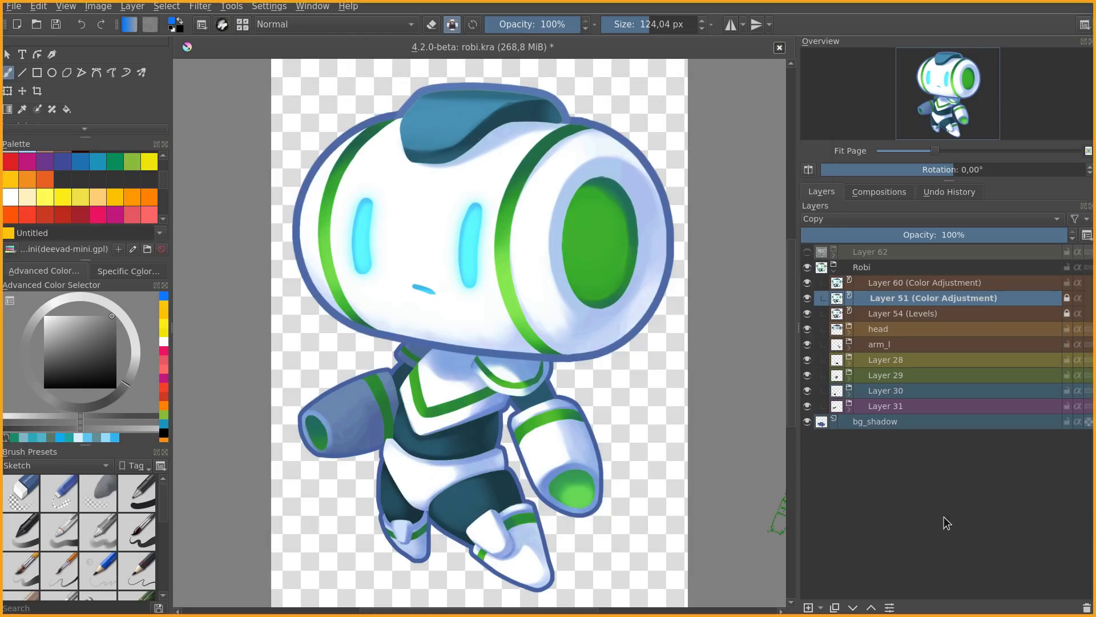
Open the General file handling preferences and toggle backup file creation on saving off and on again
{"action": "left_click", "coordinate": [267, 8]}
{"action": "left_click", "coordinate": [286, 20]}
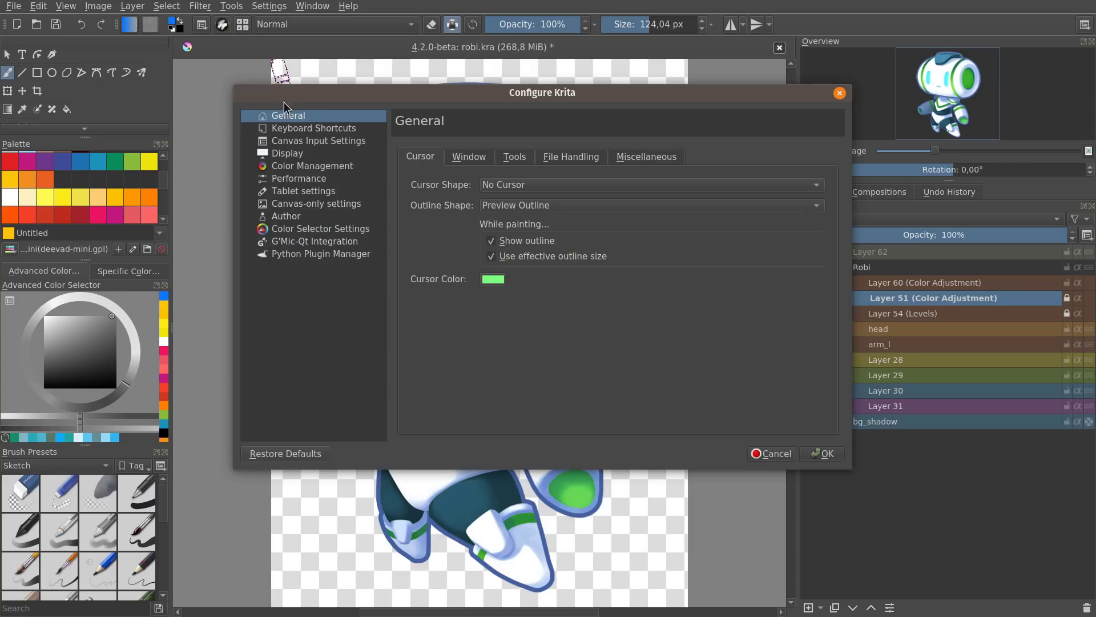
{"action": "left_click", "coordinate": [562, 159]}
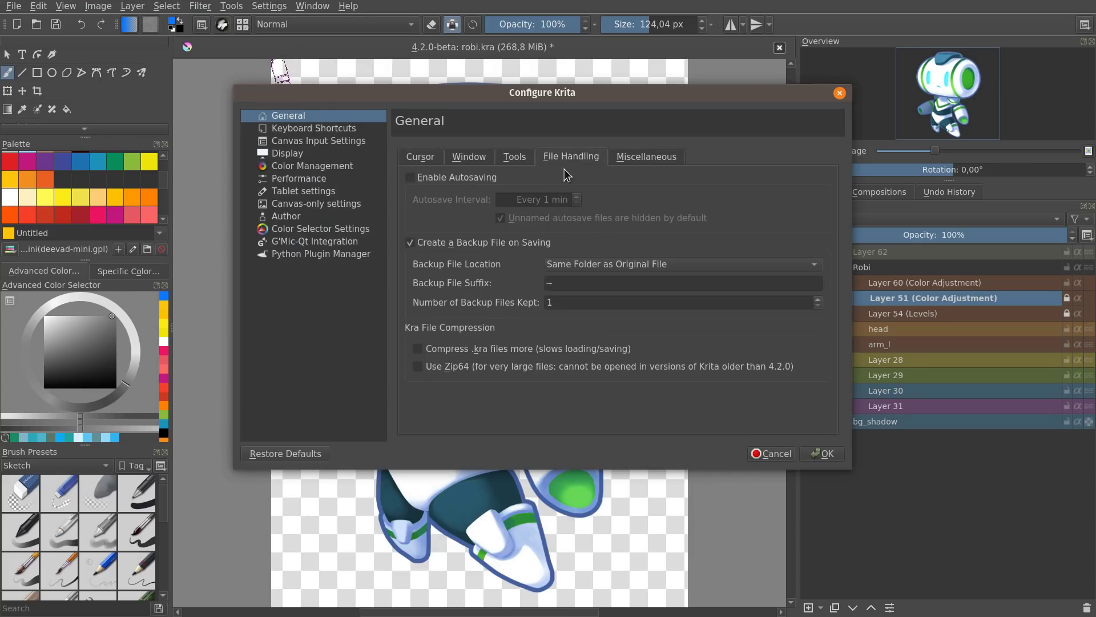
{"action": "left_click", "coordinate": [411, 242]}
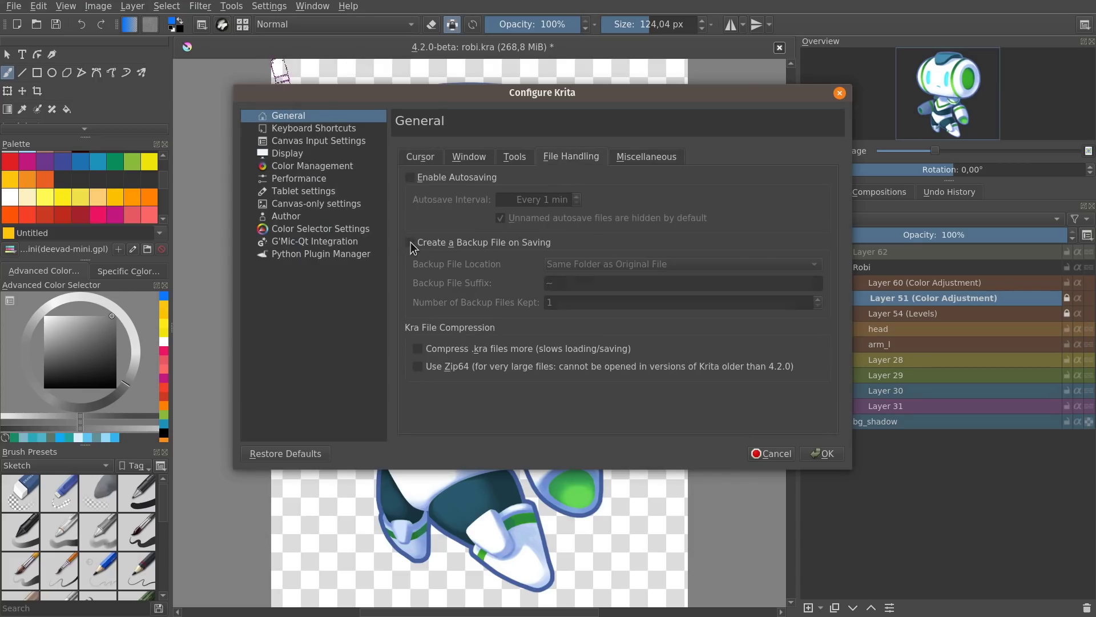
{"action": "left_click", "coordinate": [411, 242]}
Inspect the number of backup files kept, the backup suffix and the location choices, keeping Same Folder as Original File
{"action": "double_click", "coordinate": [549, 302]}
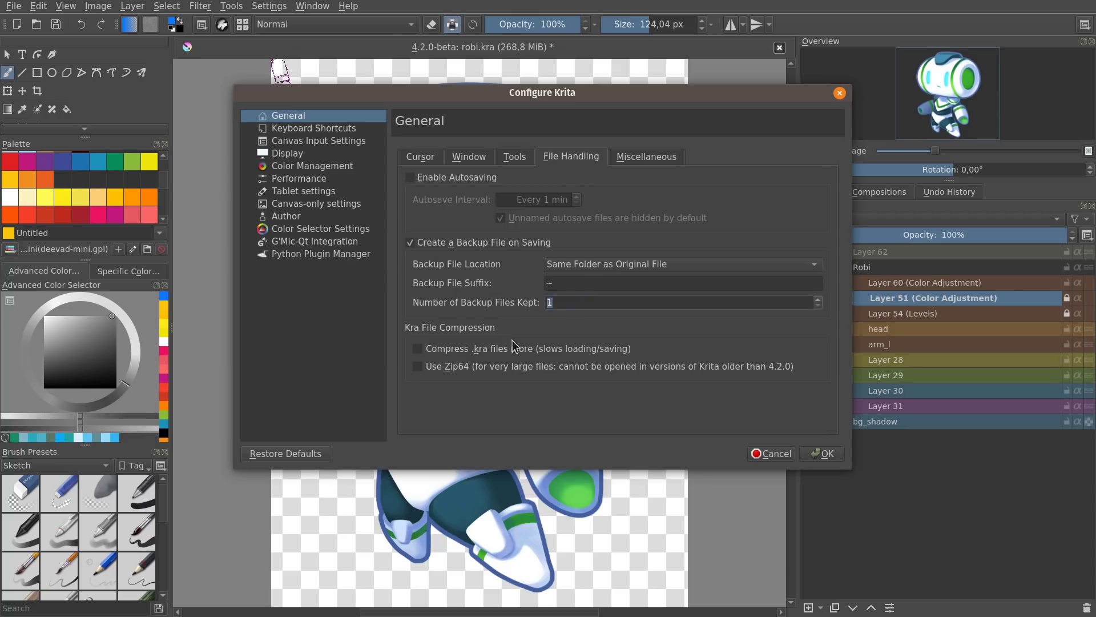
{"action": "double_click", "coordinate": [565, 284]}
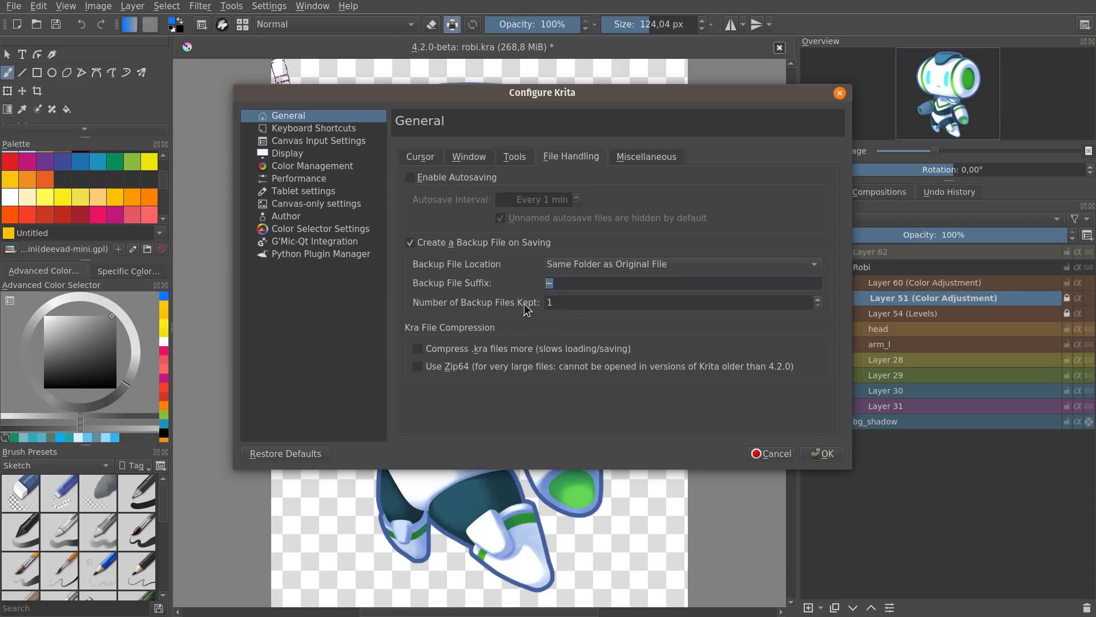
{"action": "left_click", "coordinate": [596, 266]}
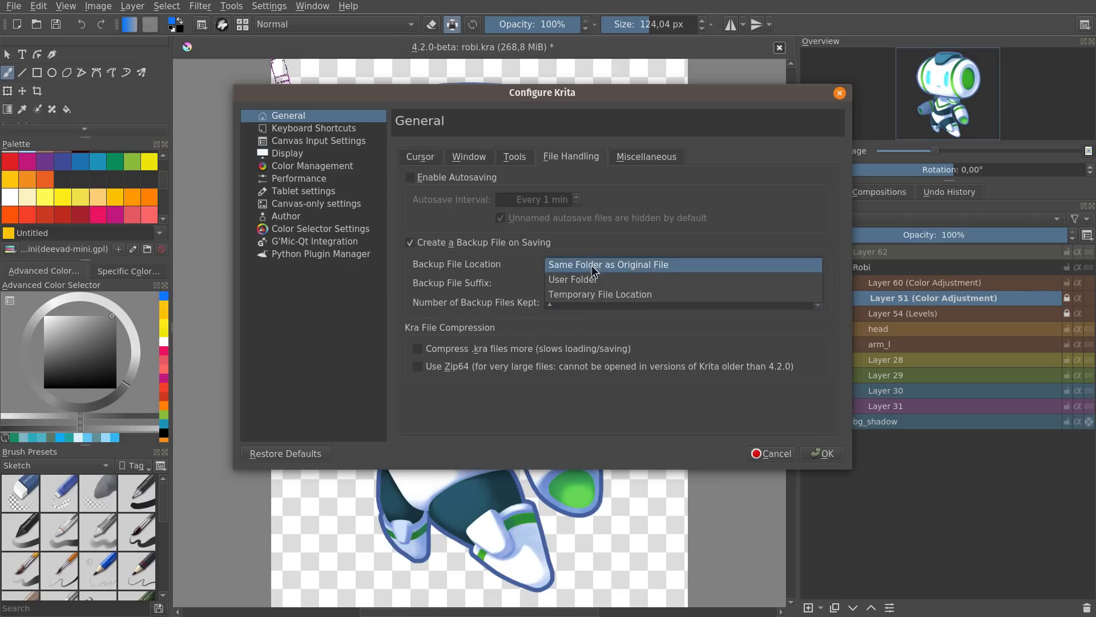
{"action": "left_click", "coordinate": [608, 265]}
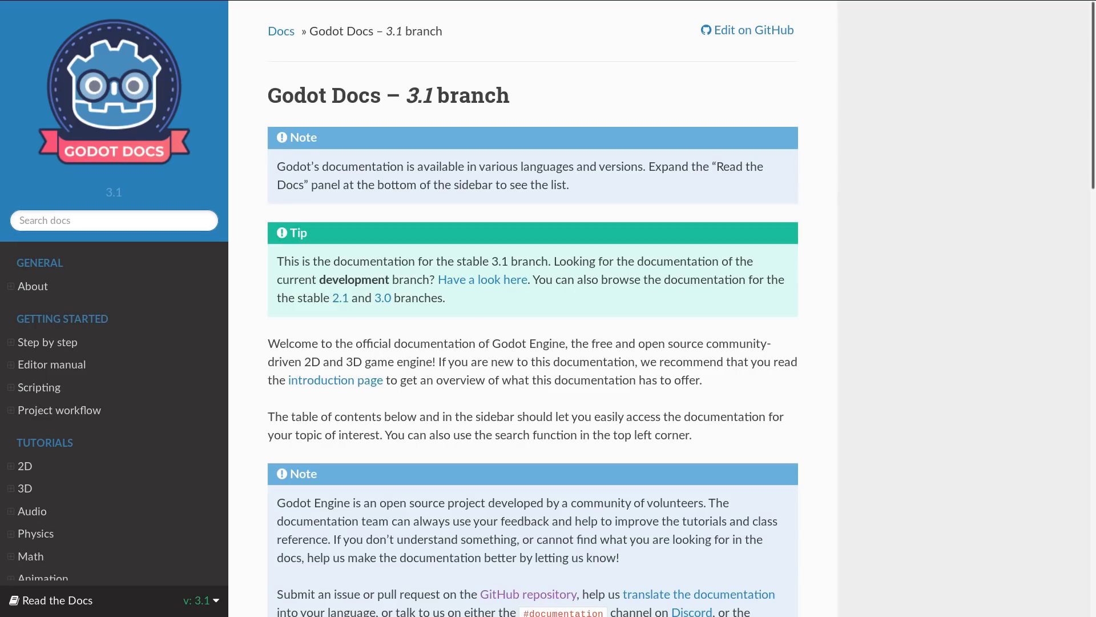
Look through the introduction of the Godot Docs 3.1 branch page in the web browser
{"action": "scroll", "coordinate": [533, 308], "scroll_direction": "down", "scroll_amount": 15}
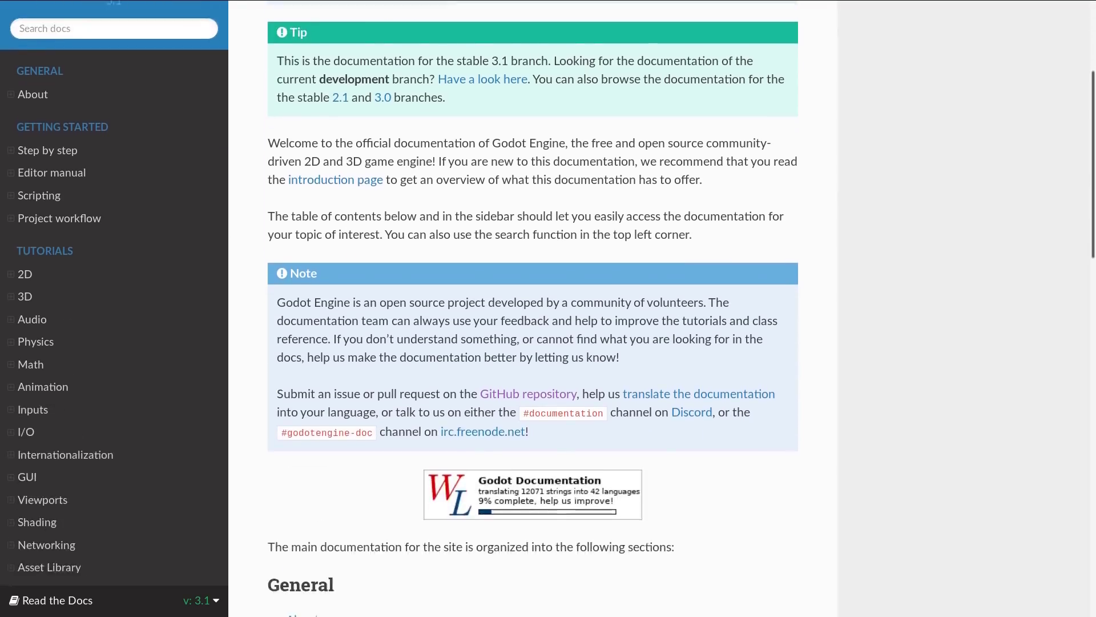
{"action": "scroll", "coordinate": [533, 309], "scroll_direction": "up", "scroll_amount": 5}
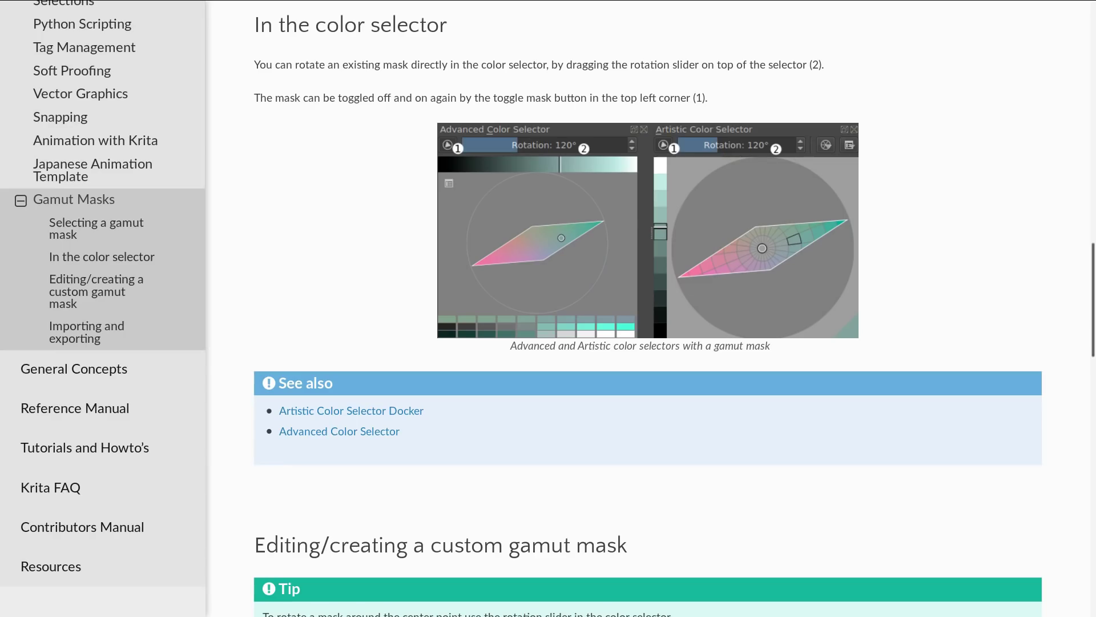
Look through the Gamut Masks page of the online Krita manual, including the custom gamut mask section
{"action": "scroll", "coordinate": [648, 308], "scroll_direction": "up", "scroll_amount": 15}
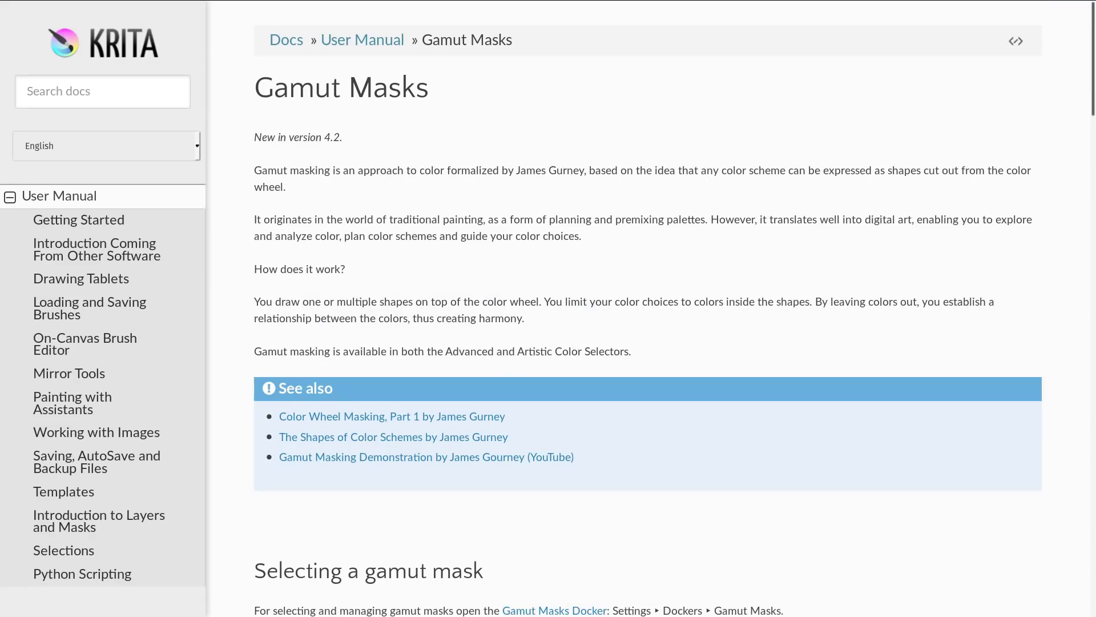
{"action": "scroll", "coordinate": [648, 308], "scroll_direction": "down", "scroll_amount": 3}
{"action": "scroll", "coordinate": [648, 308], "scroll_direction": "down", "scroll_amount": 15}
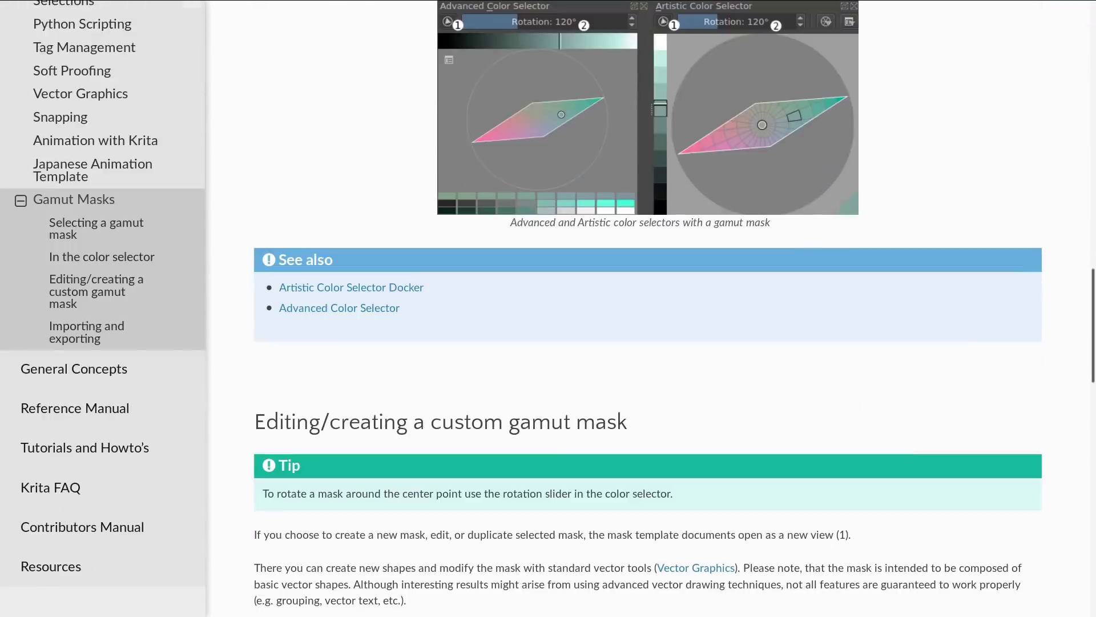
{"action": "scroll", "coordinate": [649, 309], "scroll_direction": "up", "scroll_amount": 15}
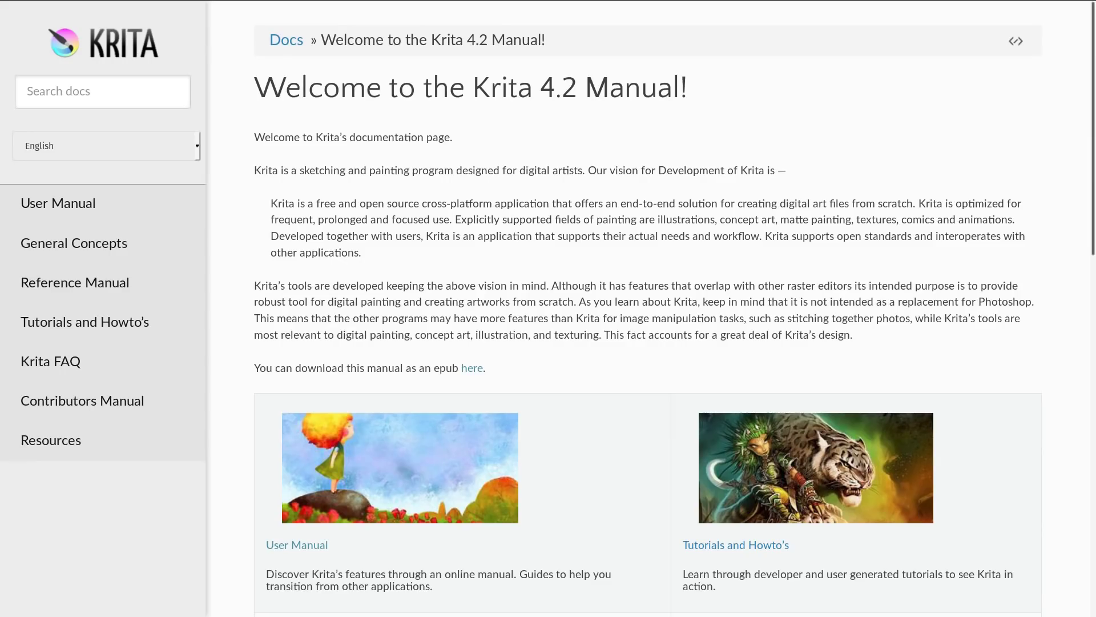
Follow the epub download link on the Krita 4.2 manual's welcome page using keyboard link hints
{"action": "key", "text": "f"}
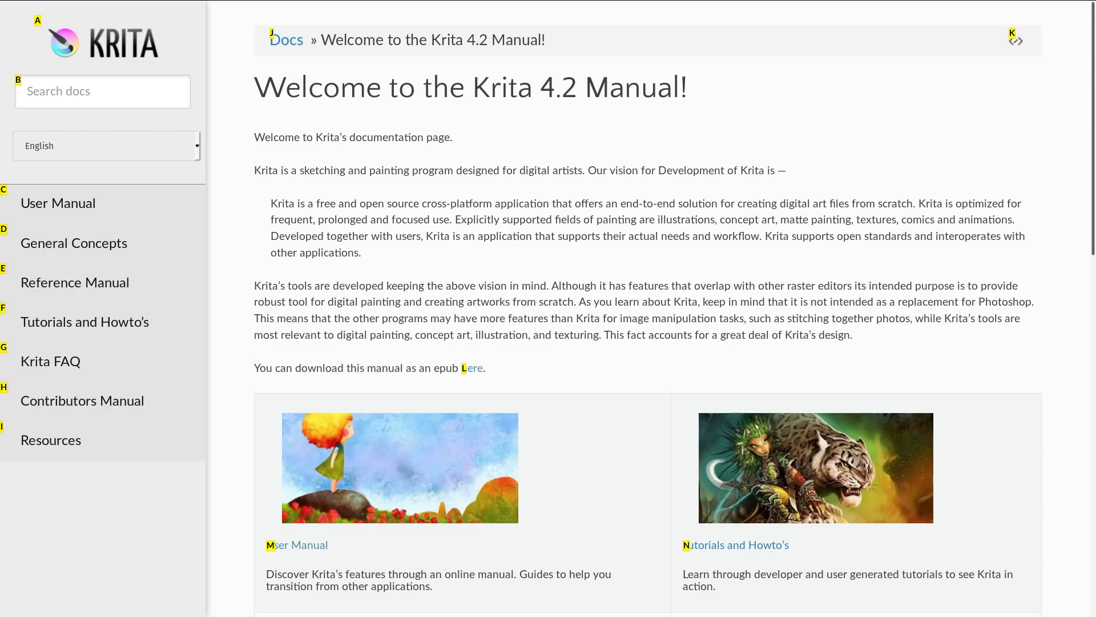
{"action": "key", "text": "l"}
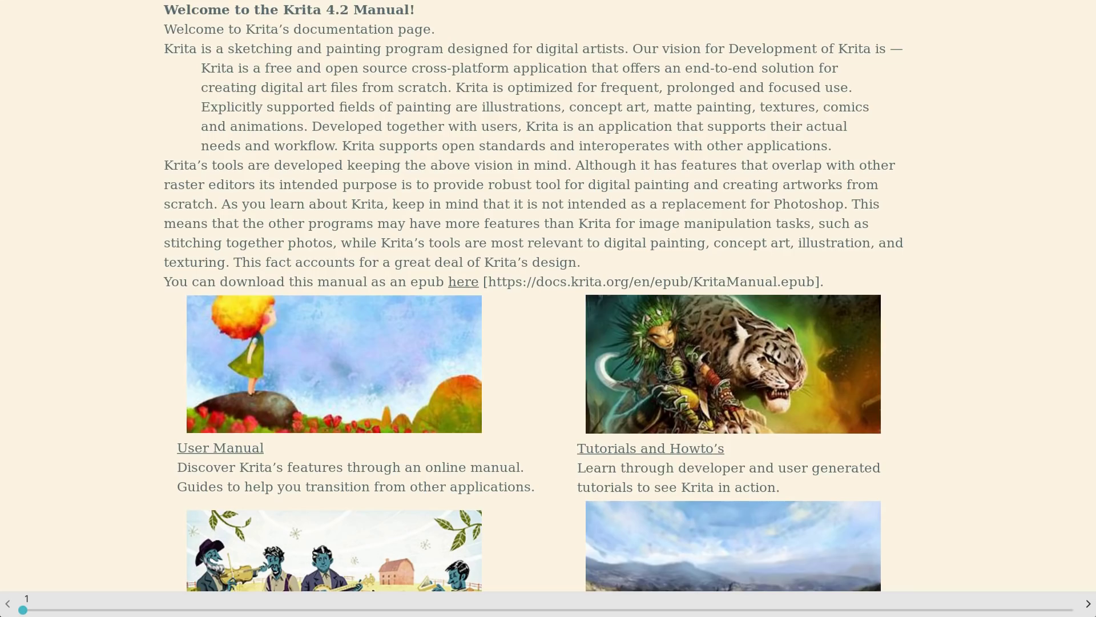
Search the Krita Manual 4.2 ebook in Bookworm for "gamut masking" and open the first Gamut Masks result
{"action": "type", "text": "gamut masking"}
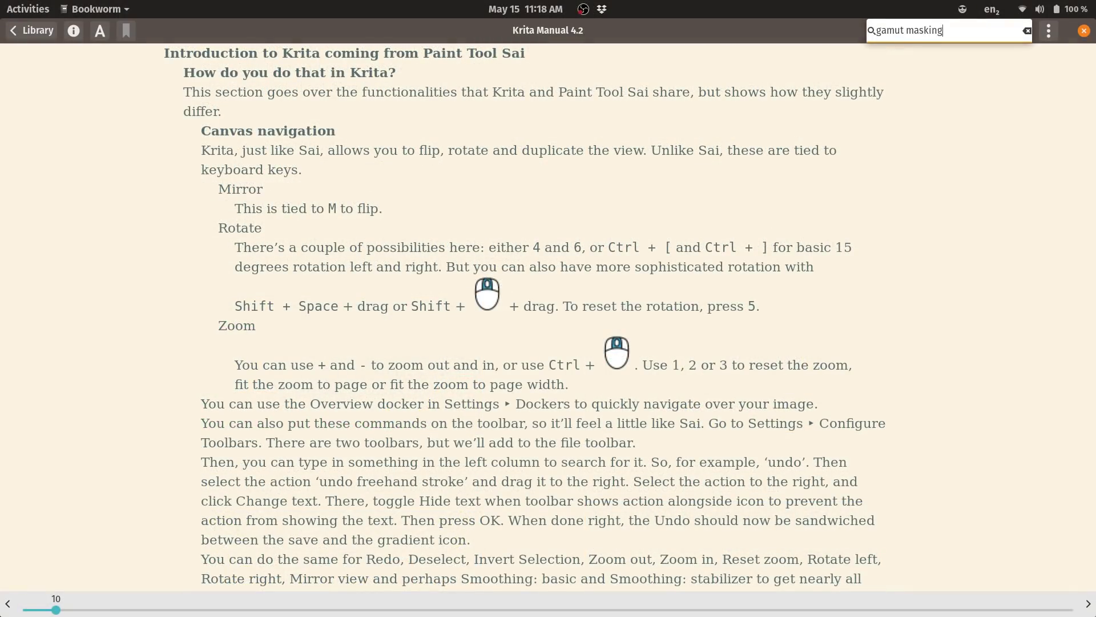
{"action": "key", "text": "Return"}
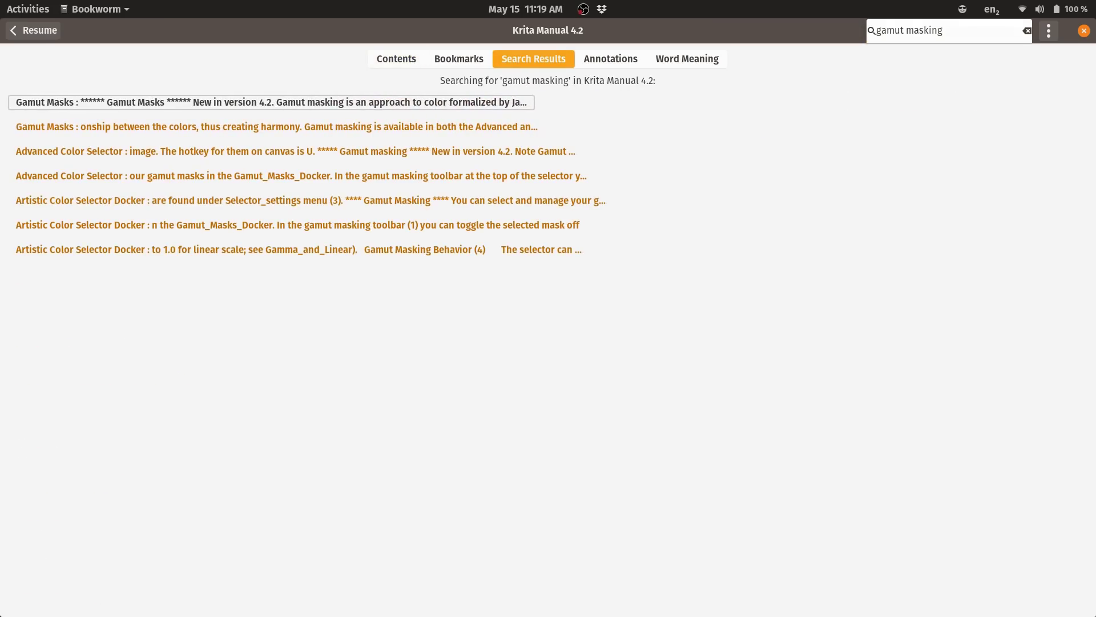
{"action": "left_click", "coordinate": [271, 102]}
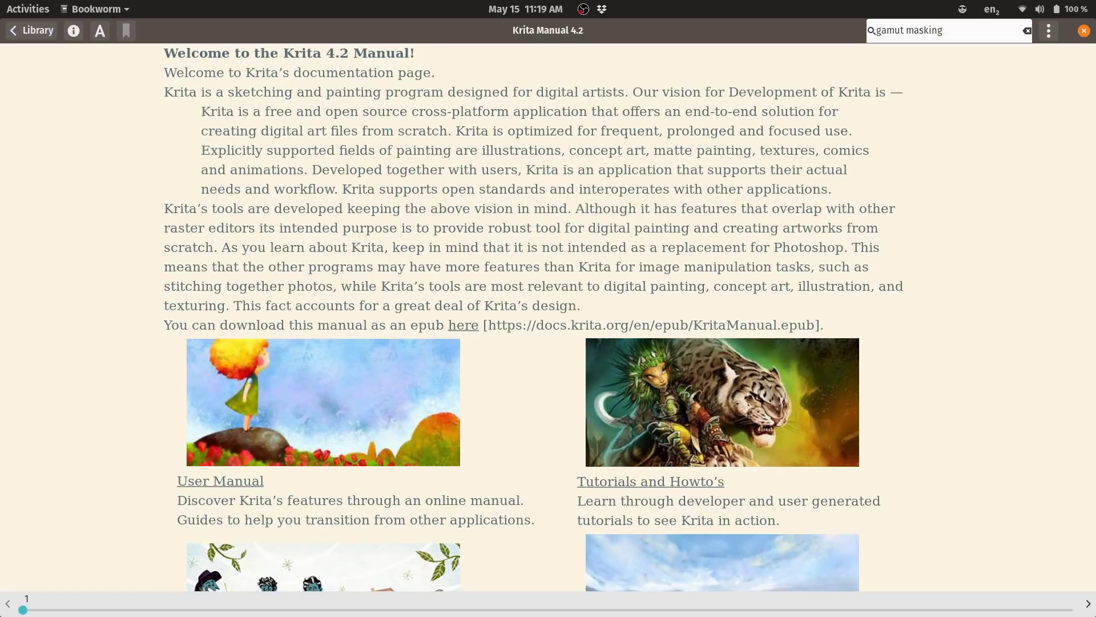
Clear the book search, go to section 6 and read through Basic Concepts to Layers and Compositing
{"action": "left_click", "coordinate": [1028, 31]}
{"action": "left_click_drag", "start_coordinate": [23, 610], "coordinate": [41, 610]}
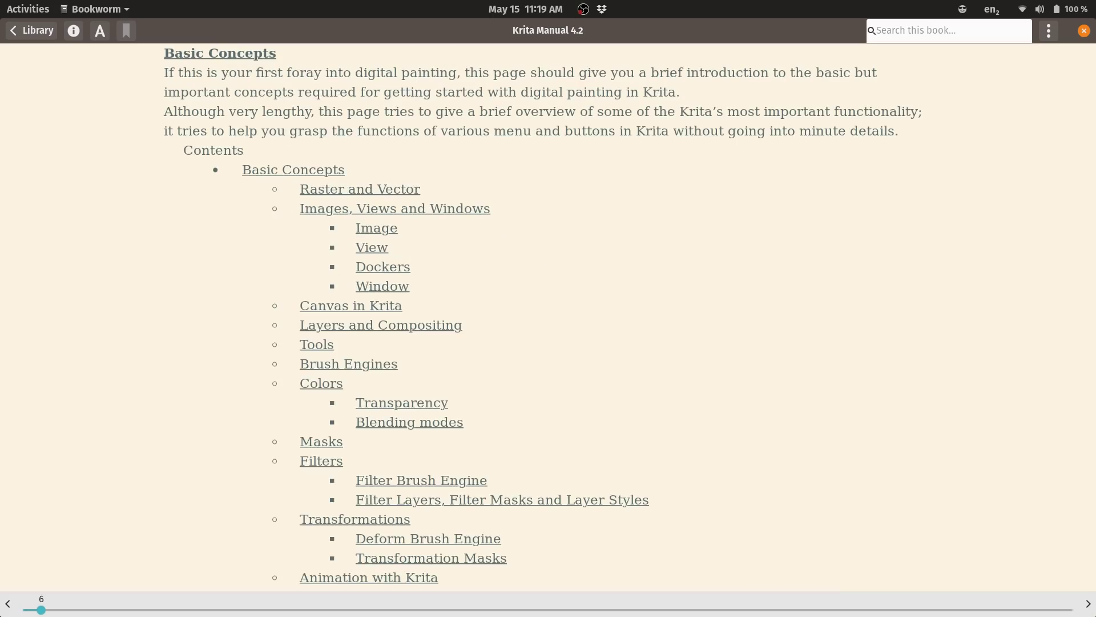
{"action": "scroll", "coordinate": [548, 318], "scroll_direction": "down", "scroll_amount": 20}
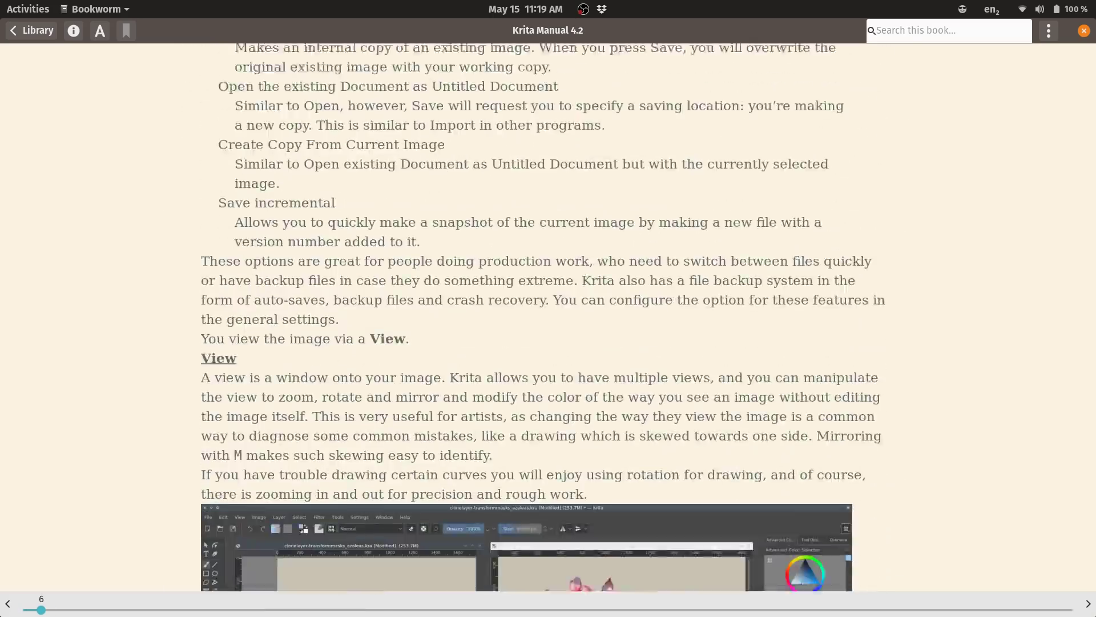
{"action": "scroll", "coordinate": [548, 317], "scroll_direction": "down", "scroll_amount": 20}
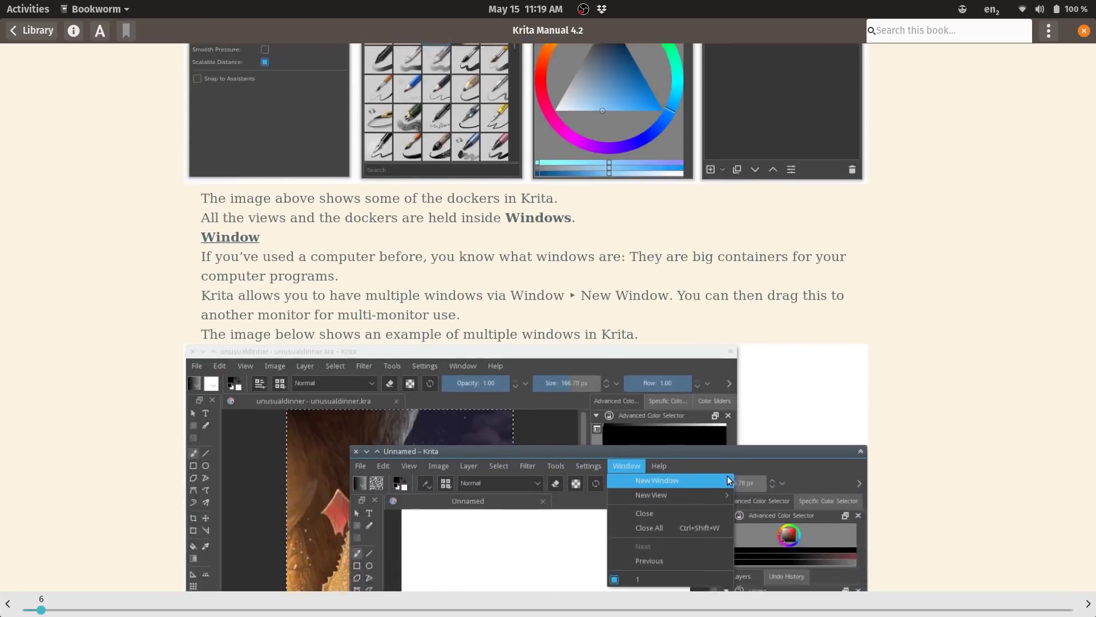
{"action": "scroll", "coordinate": [548, 318], "scroll_direction": "down", "scroll_amount": 20}
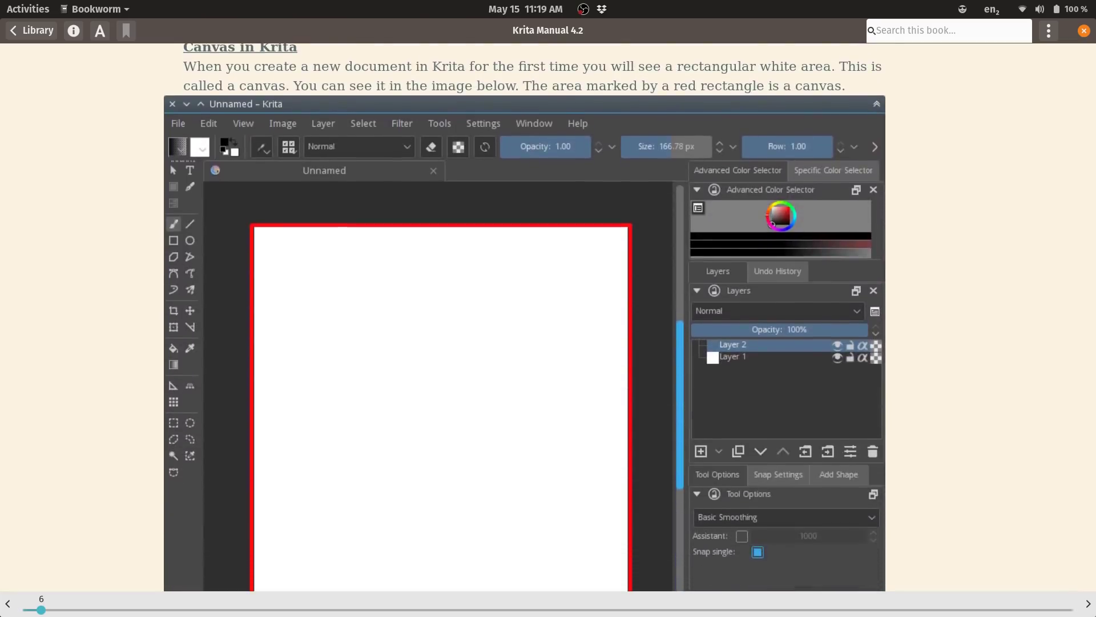
{"action": "scroll", "coordinate": [548, 317], "scroll_direction": "down", "scroll_amount": 5}
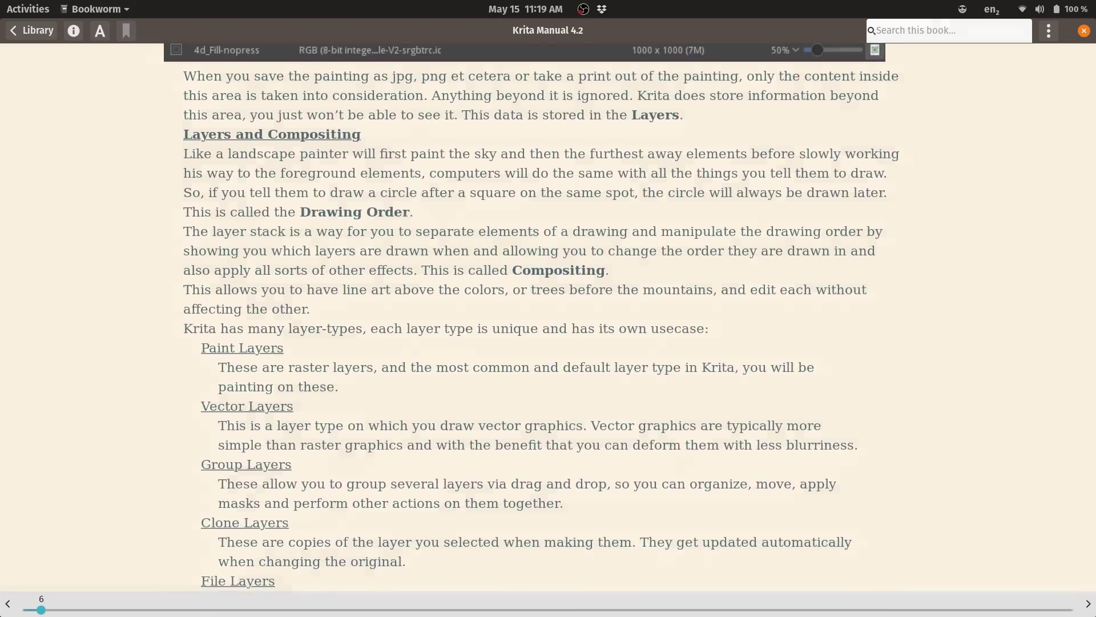